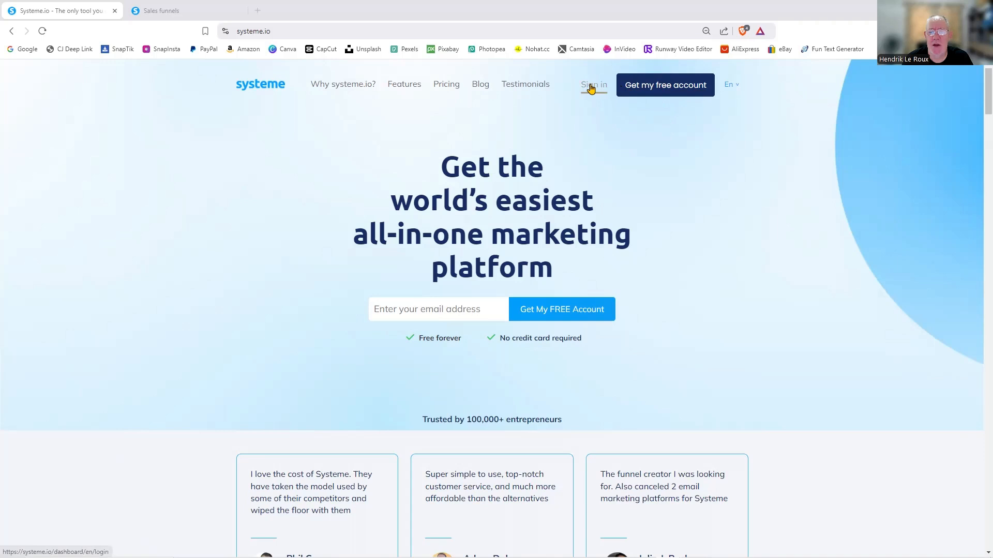
Step: Go to the funnels list and start a new funnel named "Digital Marketing" with the goal Build an audience
click(171, 11)
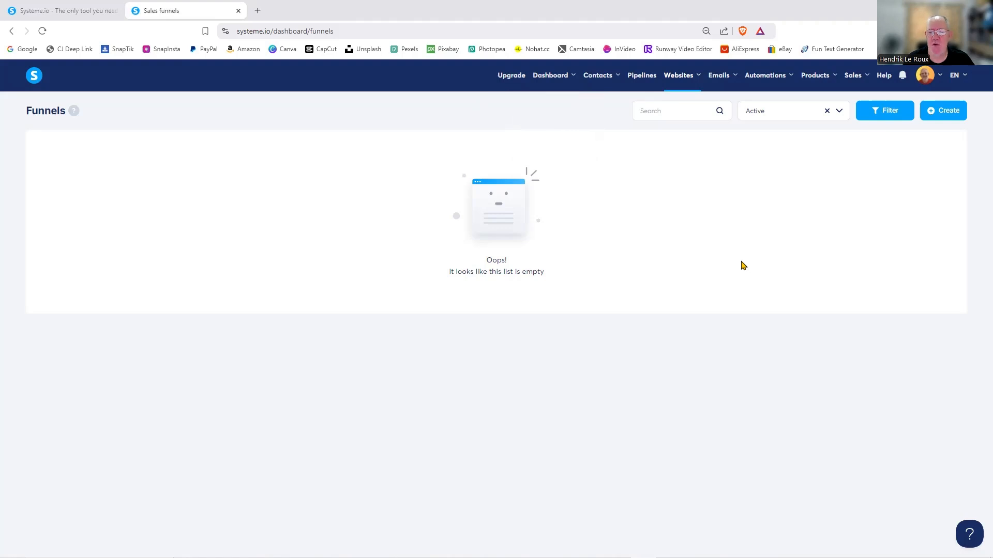
mouse_move(678, 75)
click(672, 119)
click(951, 111)
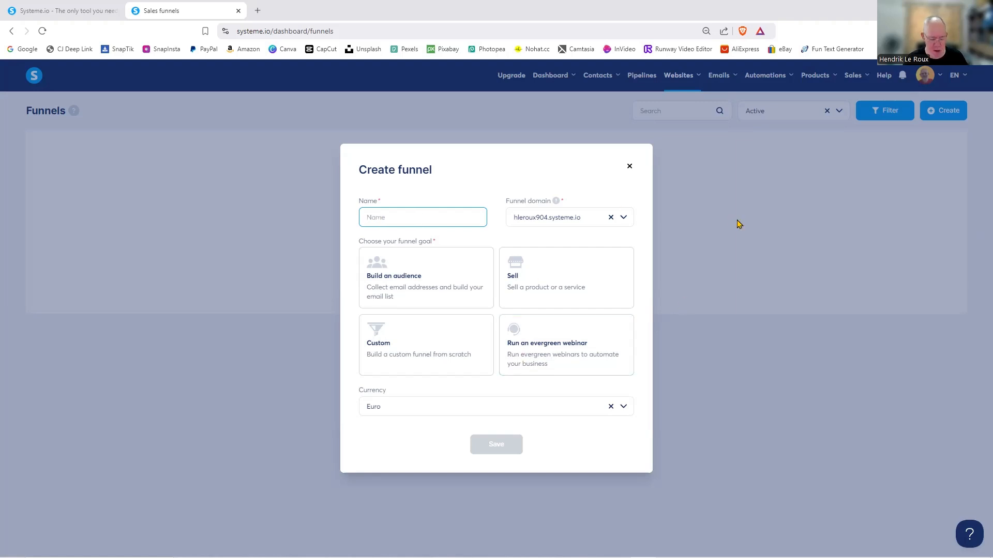
text(Digital Marketing)
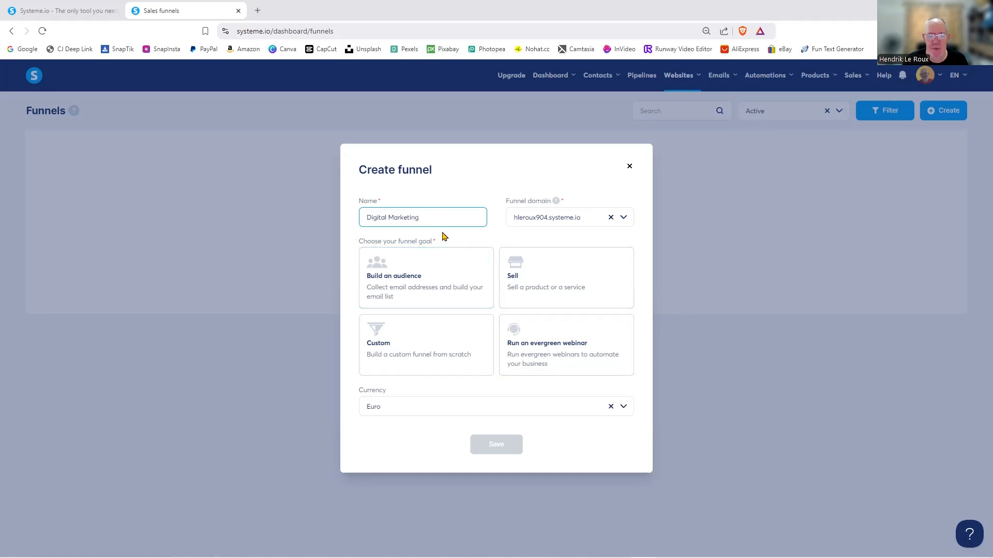
click(410, 285)
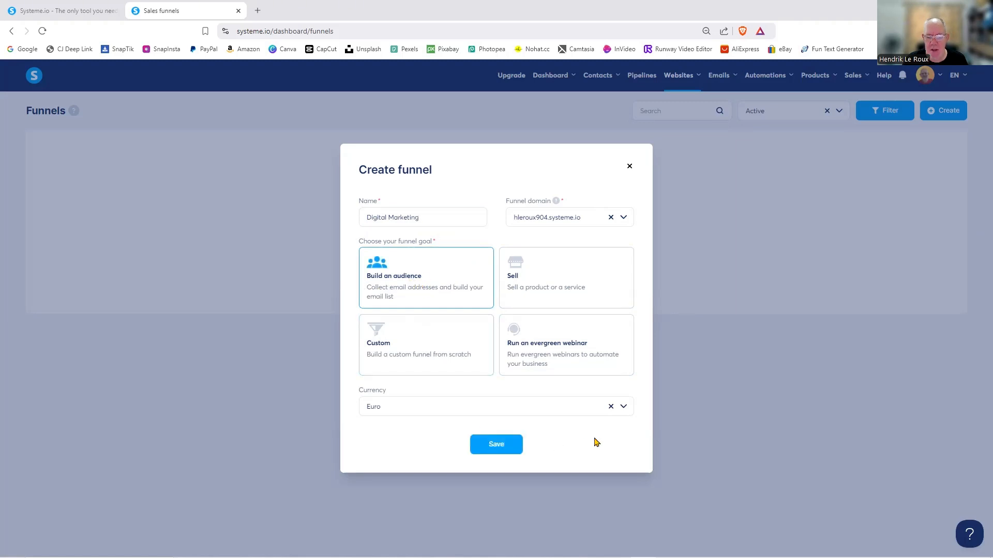
Step: Set the new funnel's currency to U.S. Dollar and save the funnel
click(623, 409)
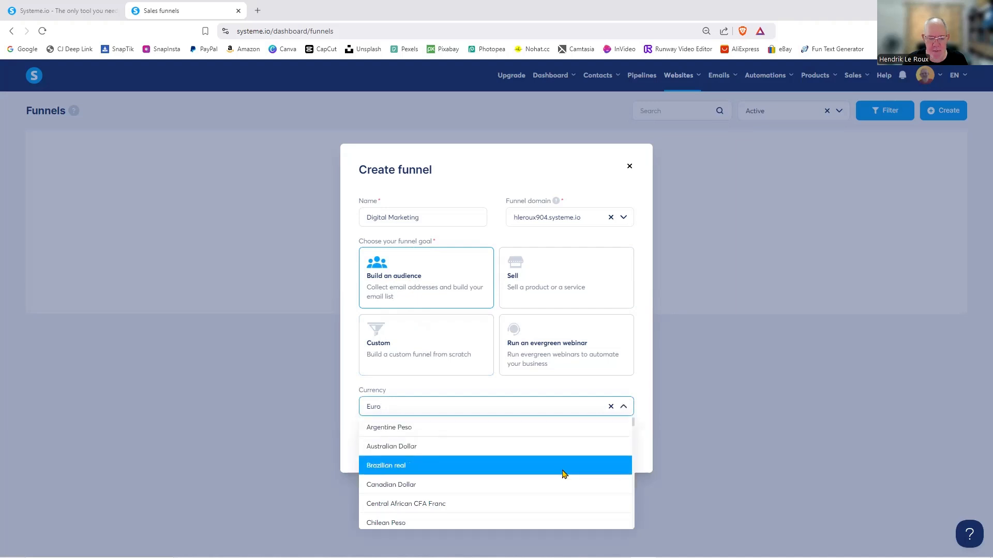
scroll(564, 474, down, 5)
scroll(412, 485, down, 10)
click(411, 485)
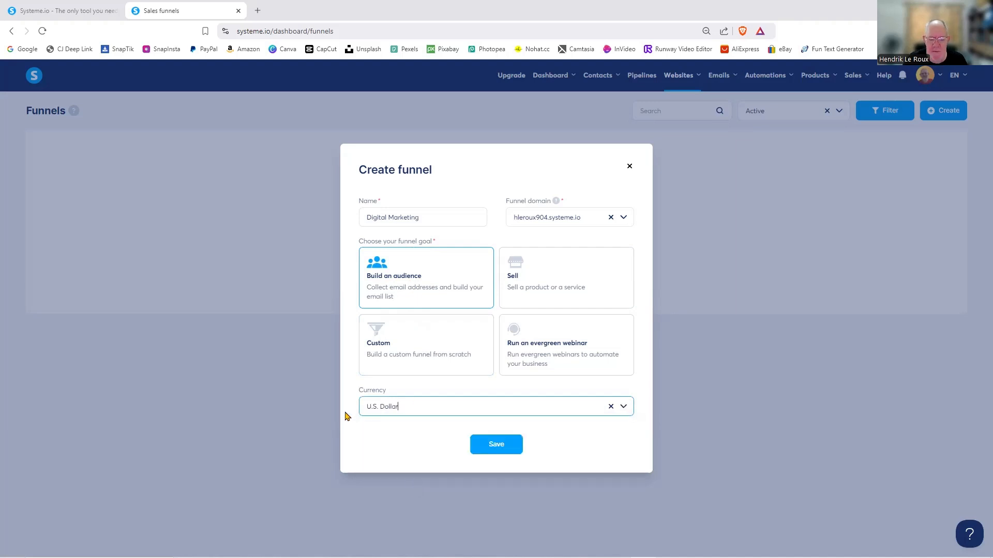
click(498, 447)
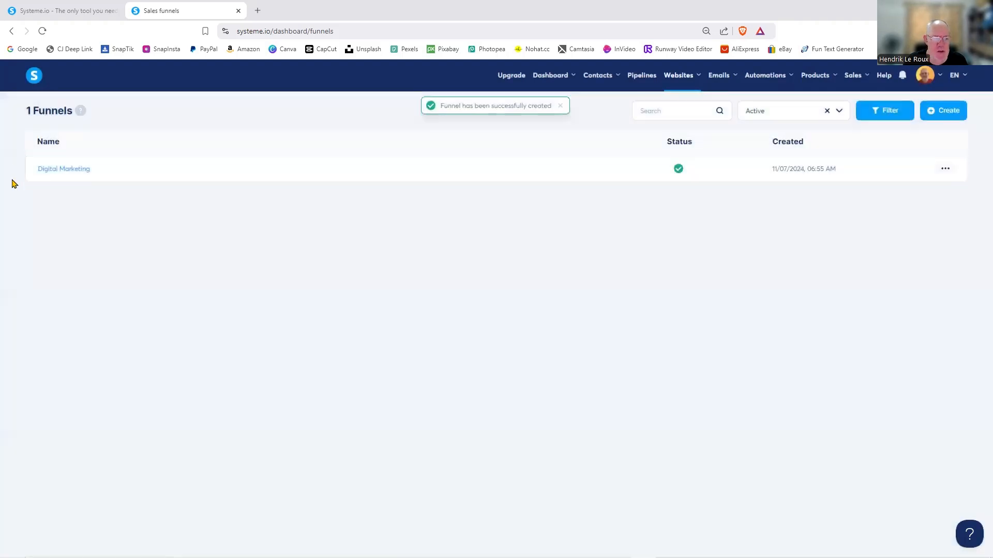
Step: Open the Digital Marketing funnel, browse and preview the green "Get your free report" template, and apply it to the squeeze page
click(76, 175)
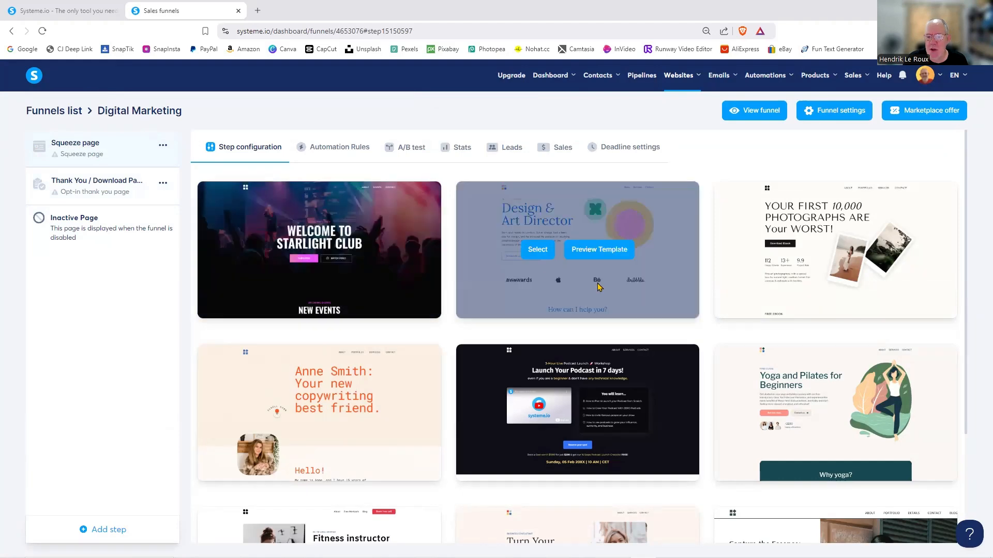
scroll(776, 336, down, 3)
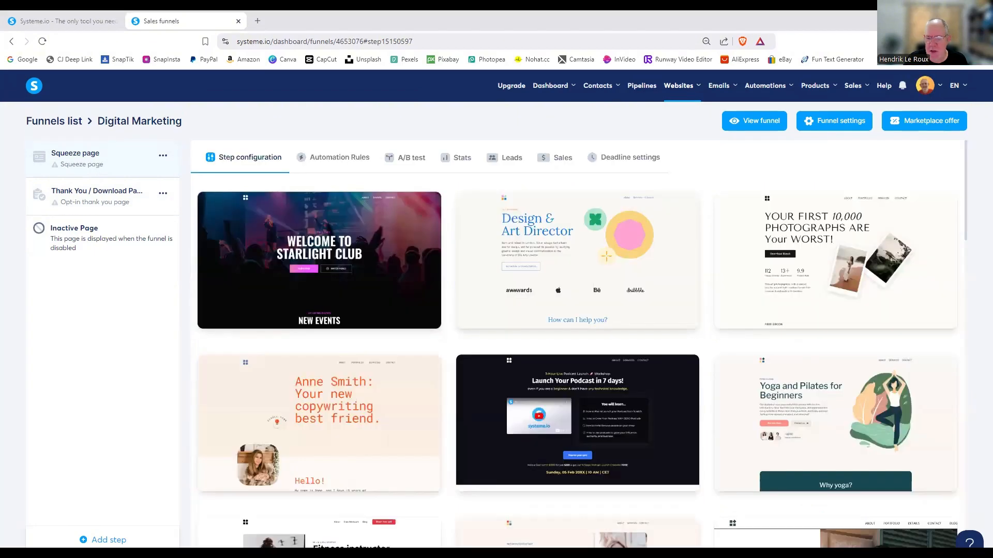
scroll(621, 480, down, 20)
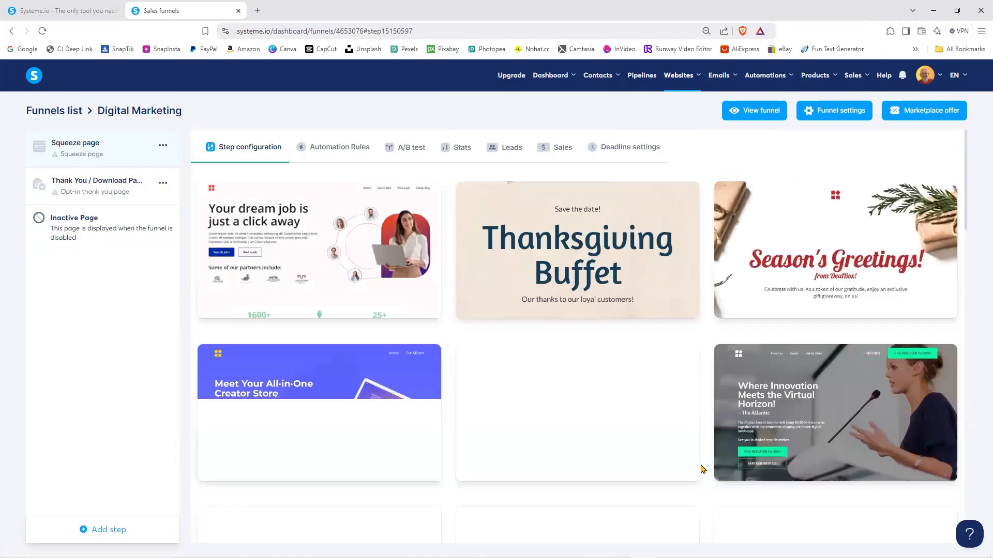
scroll(702, 469, down, 5)
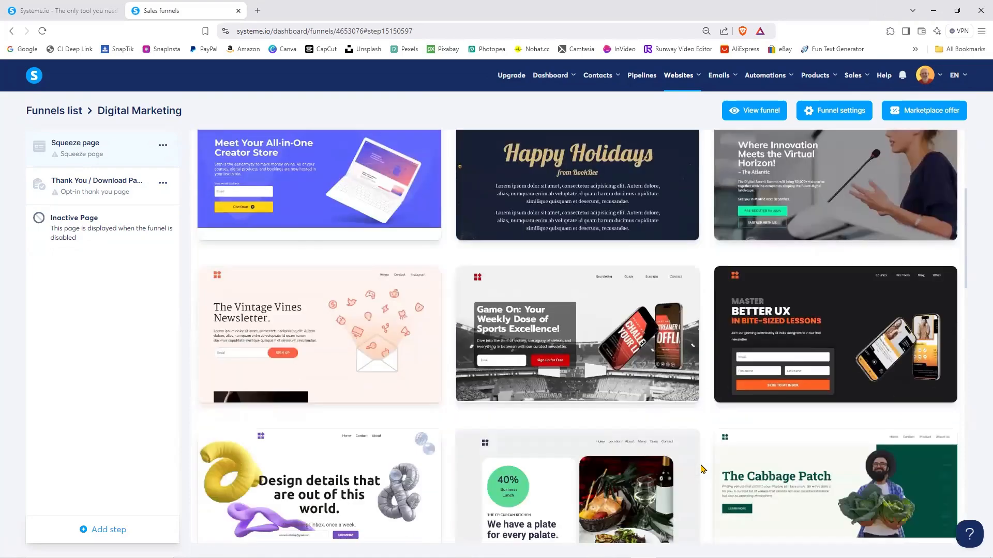
scroll(702, 469, down, 10)
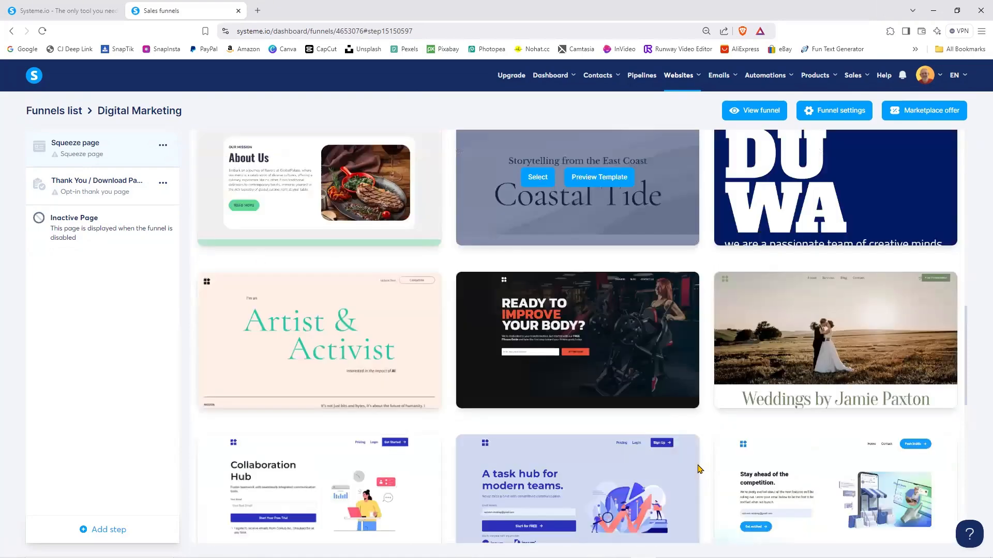
scroll(698, 469, down, 8)
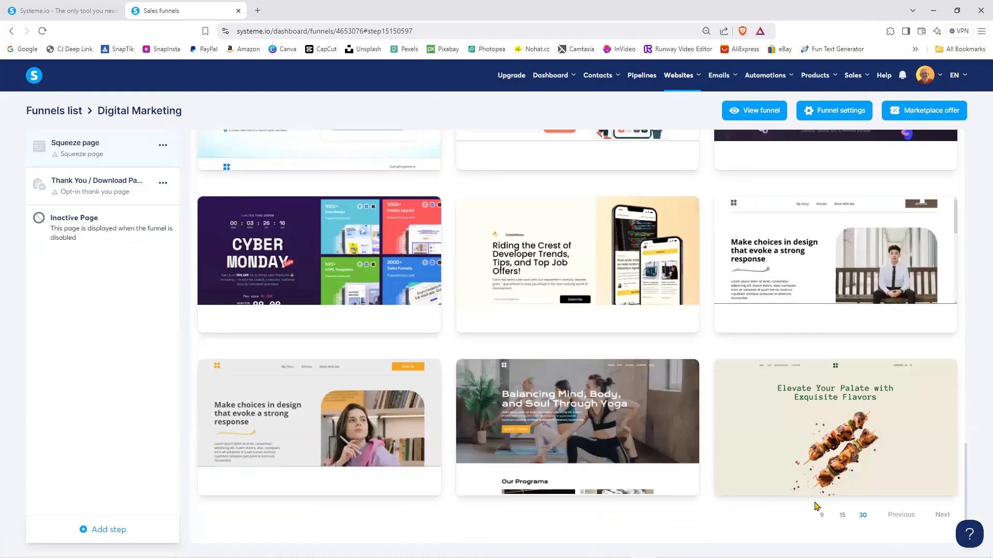
click(940, 517)
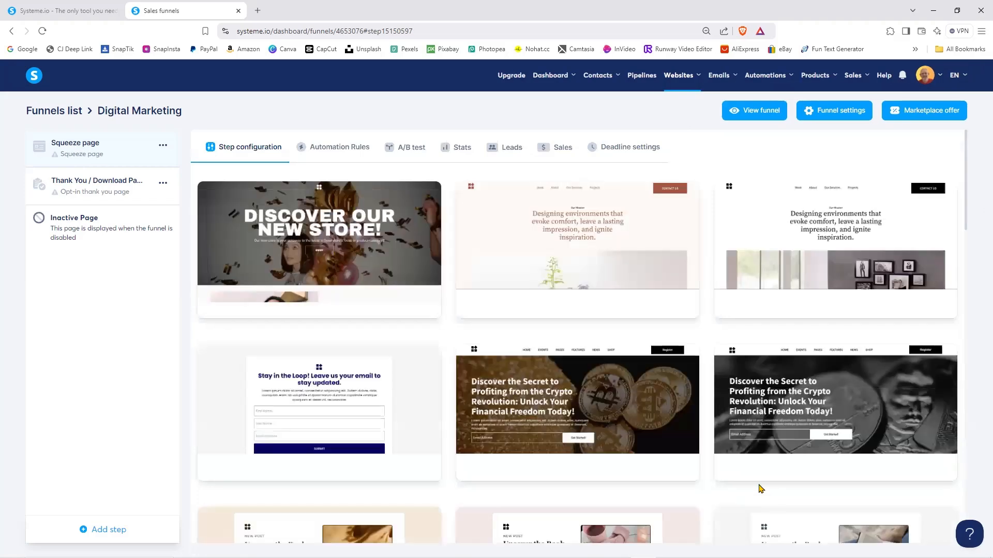
scroll(724, 475, down, 8)
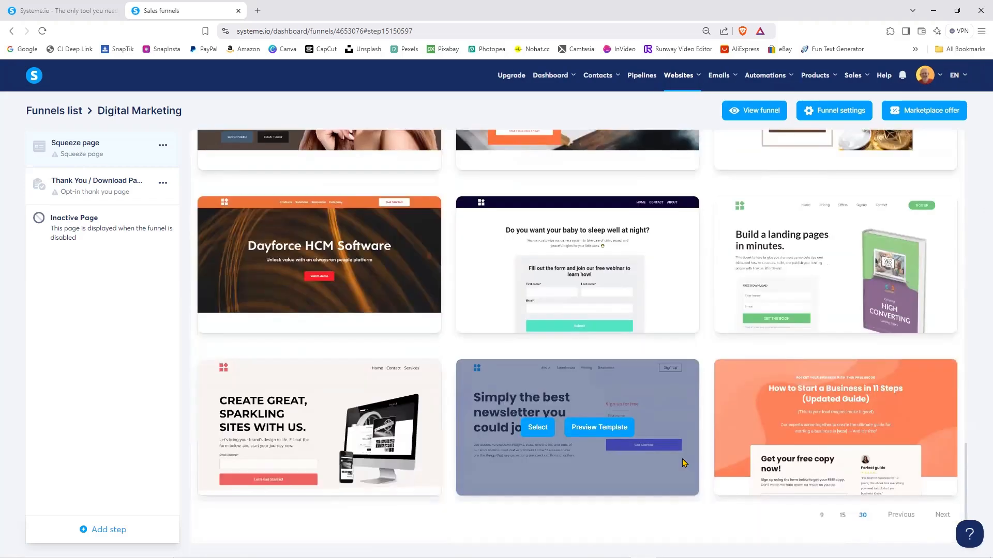
scroll(684, 463, up, 5)
click(869, 257)
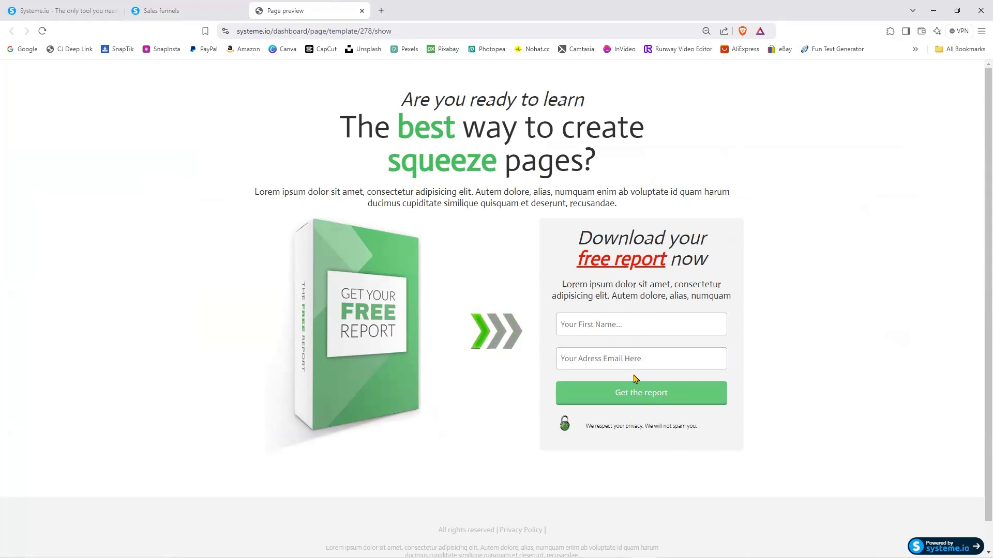
click(362, 11)
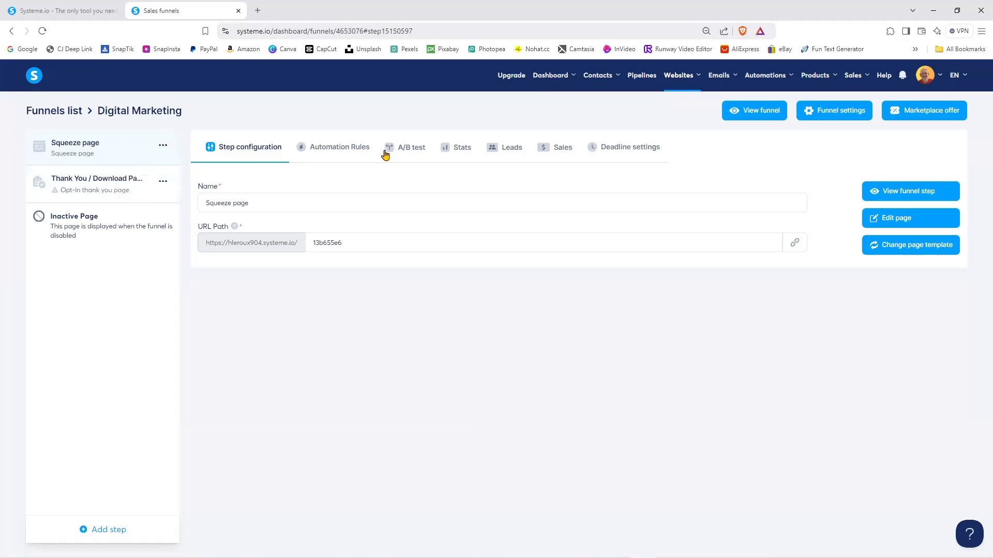
Step: Apply the "Thanks For Showing Interest!" template to the Thank You / Download Page step
click(103, 191)
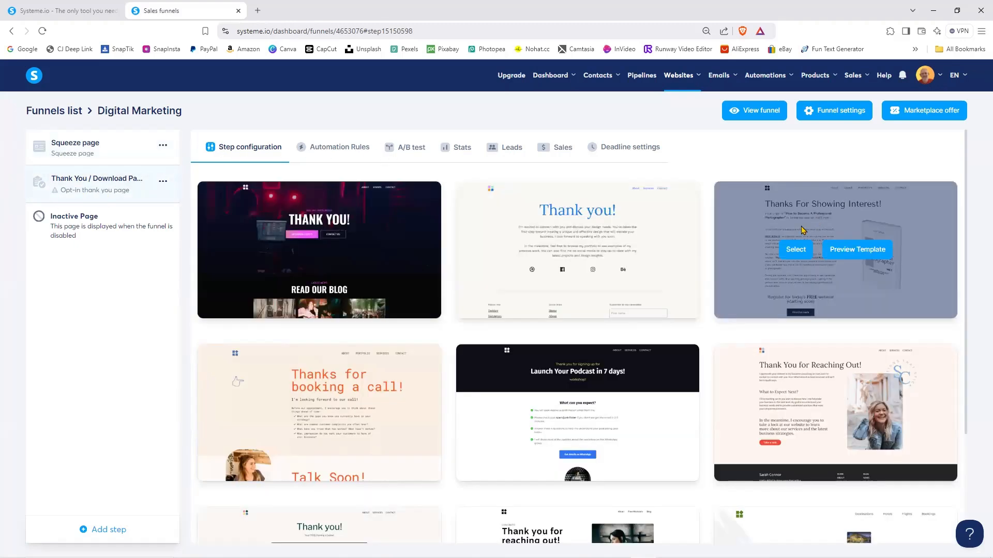
click(796, 250)
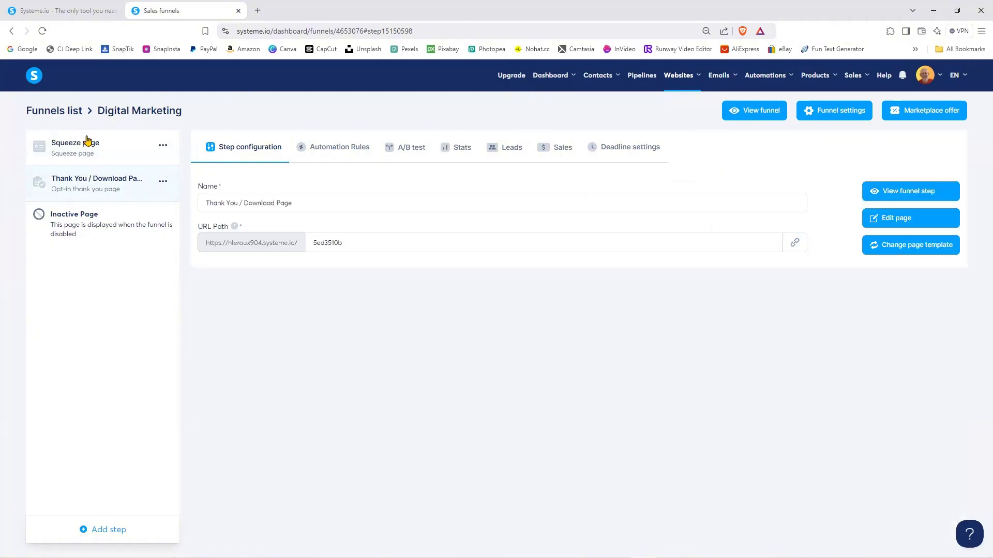
Step: Replace the squeeze page's URL path with "mybook" and save it
click(87, 155)
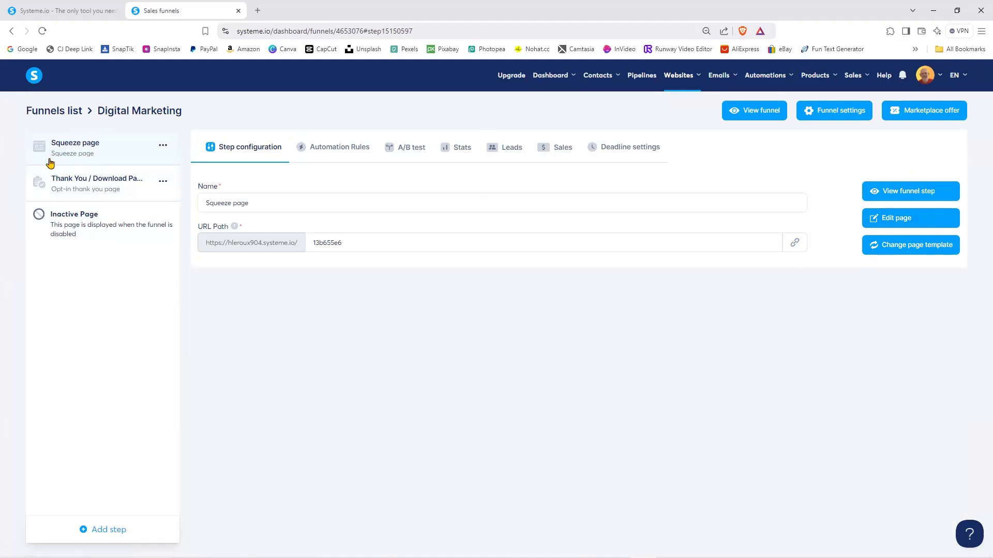
click(361, 245)
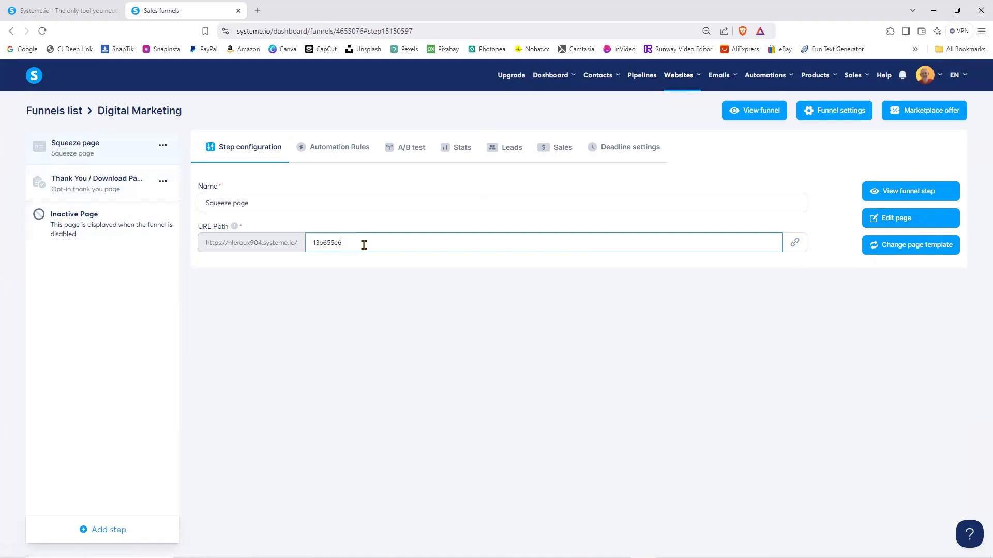
key(BackSpace)
key(BackSpace)
key(BackSpace)
key(BackSpace)
key(BackSpace)
key(BackSpace)
key(BackSpace)
key(BackSpace)
text(Mybook)
click(673, 229)
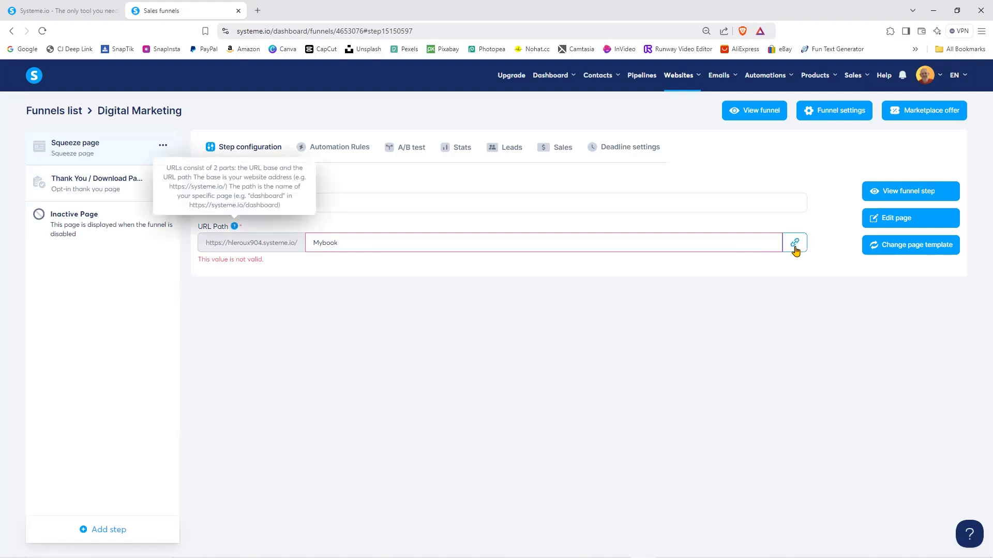
click(795, 247)
Step: Replace the Thank You / Download Page's URL path with "typage" and save it
click(102, 187)
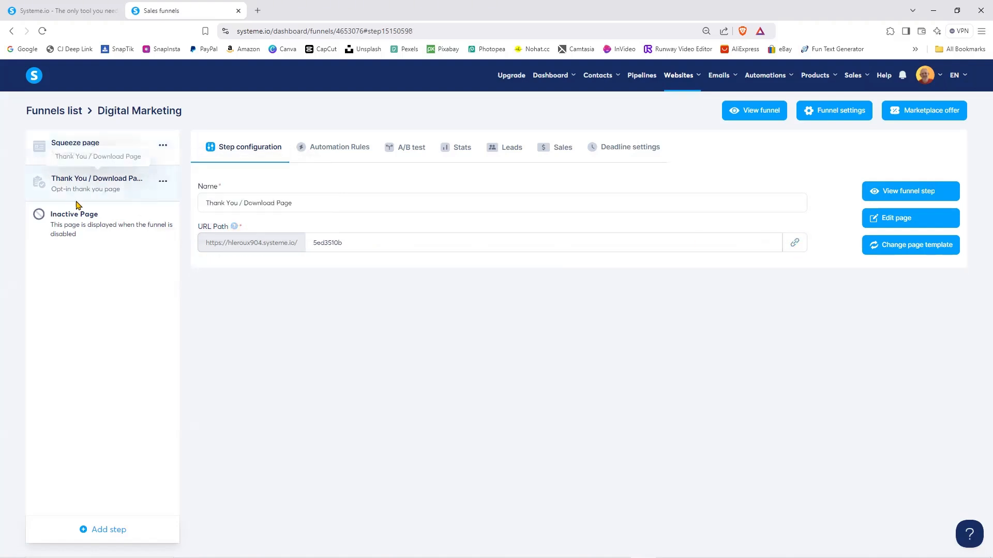
click(368, 241)
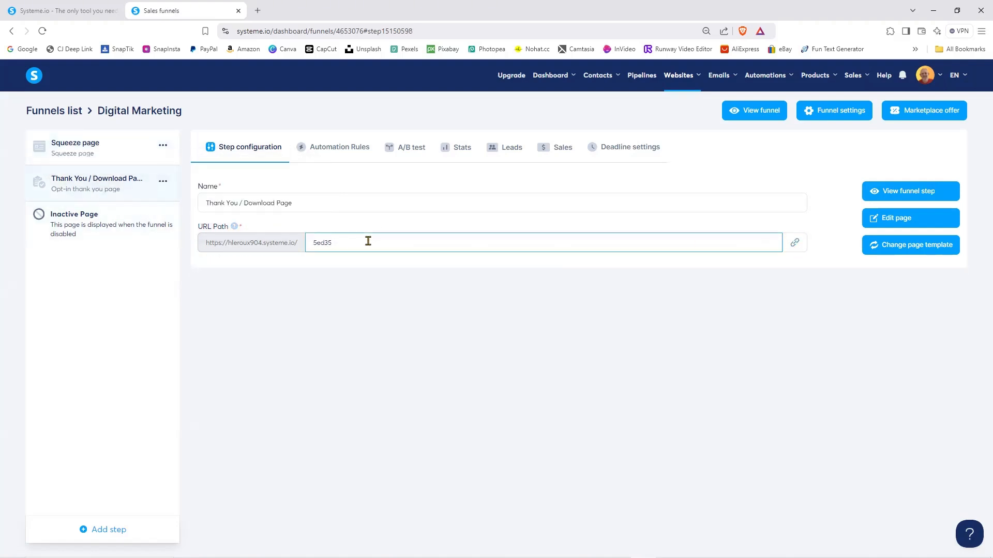
text(typage)
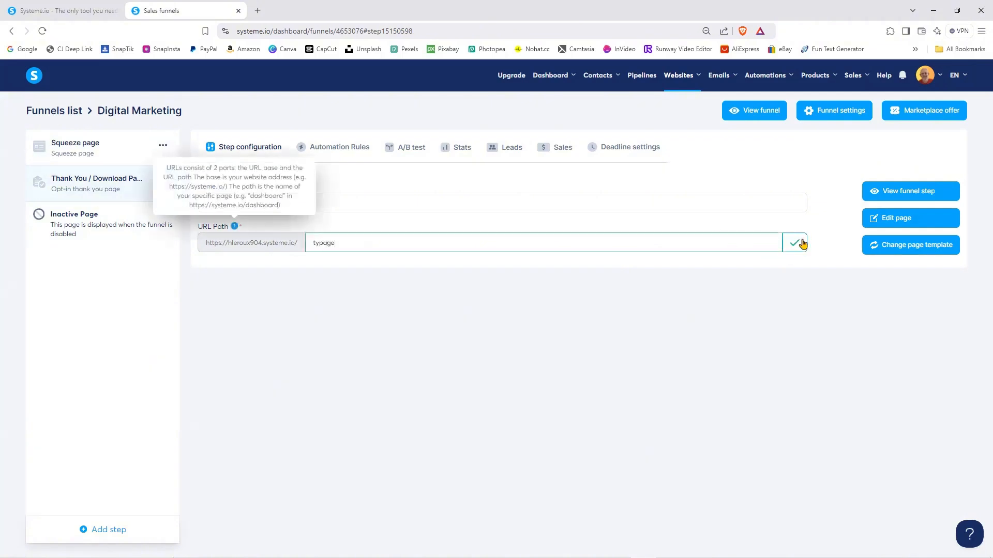
click(794, 244)
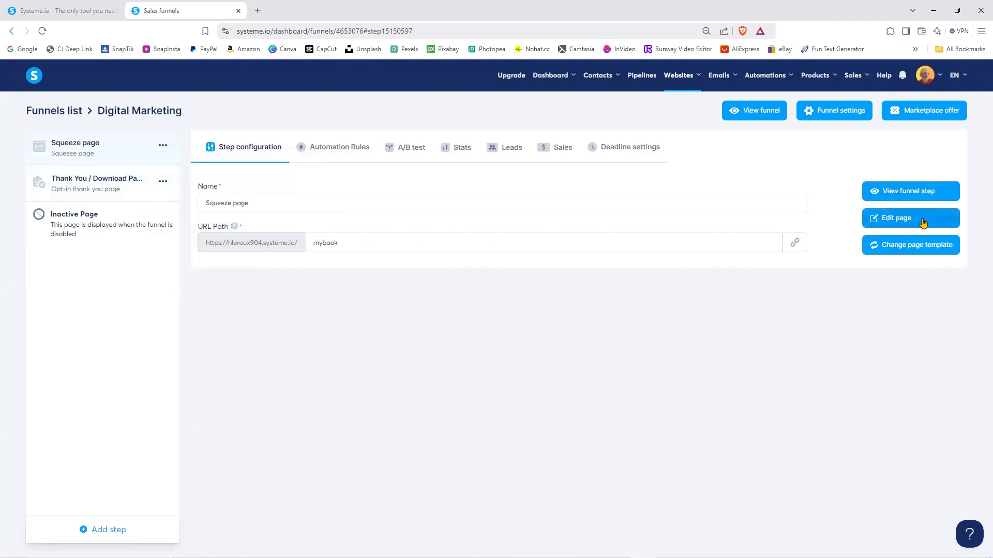
Step: Open the squeeze page for editing and rewrite its main headline as "The best Digital Marketing Ebook in 2024 Currently?"
click(887, 219)
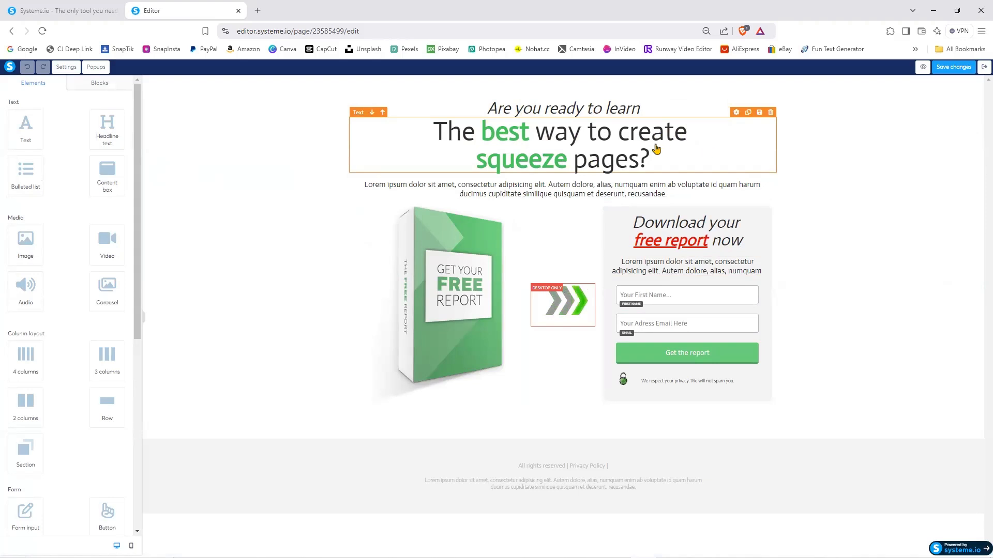
click(444, 123)
drag(442, 130, 482, 130)
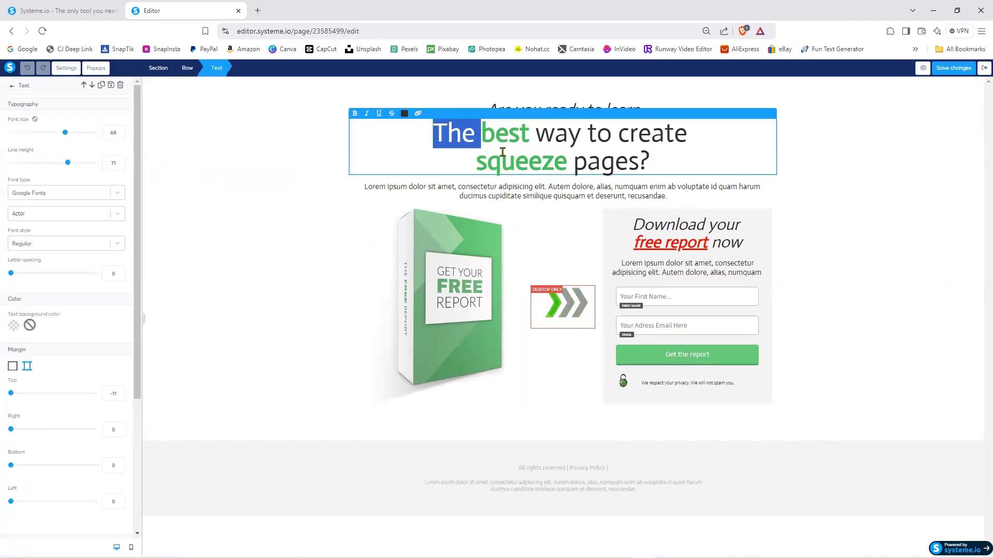
click(681, 154)
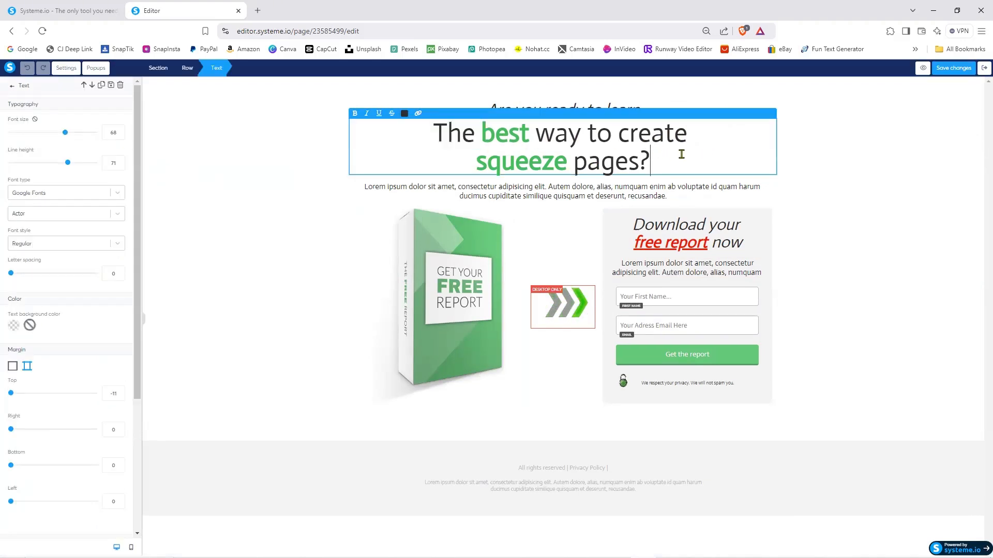
click(885, 184)
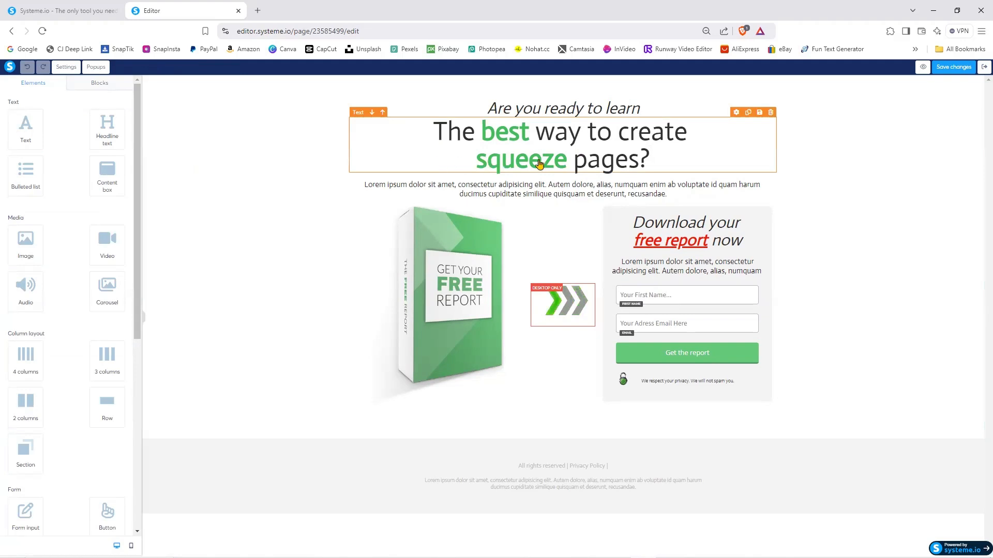
click(621, 143)
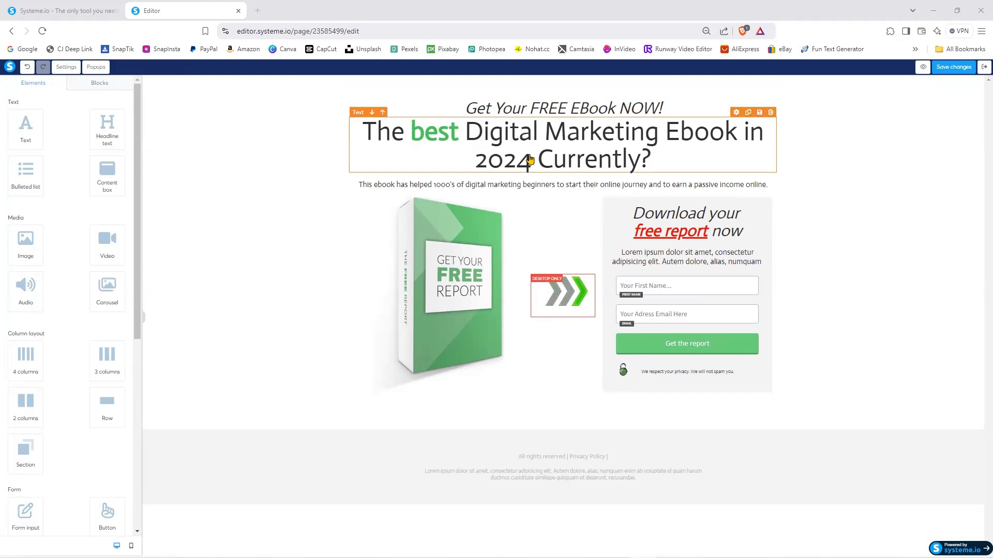
click(743, 155)
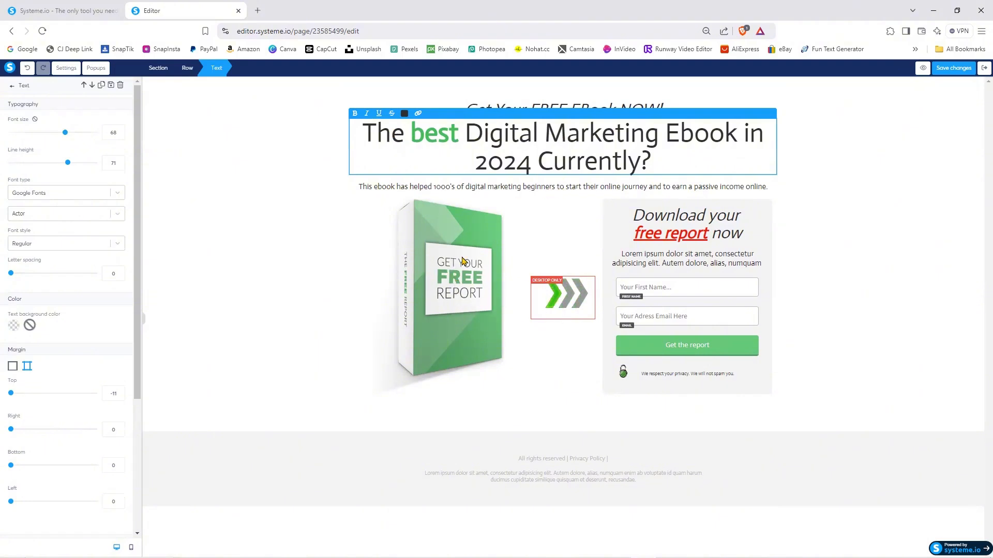
Step: Replace the green book image on the squeeze page with the uploaded marketing-manual-template.webp
click(432, 270)
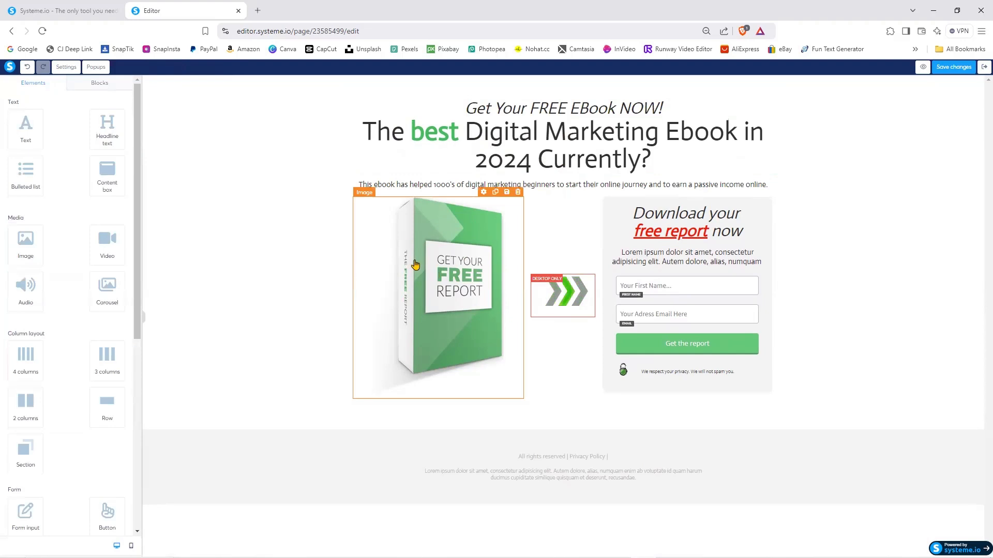
click(473, 294)
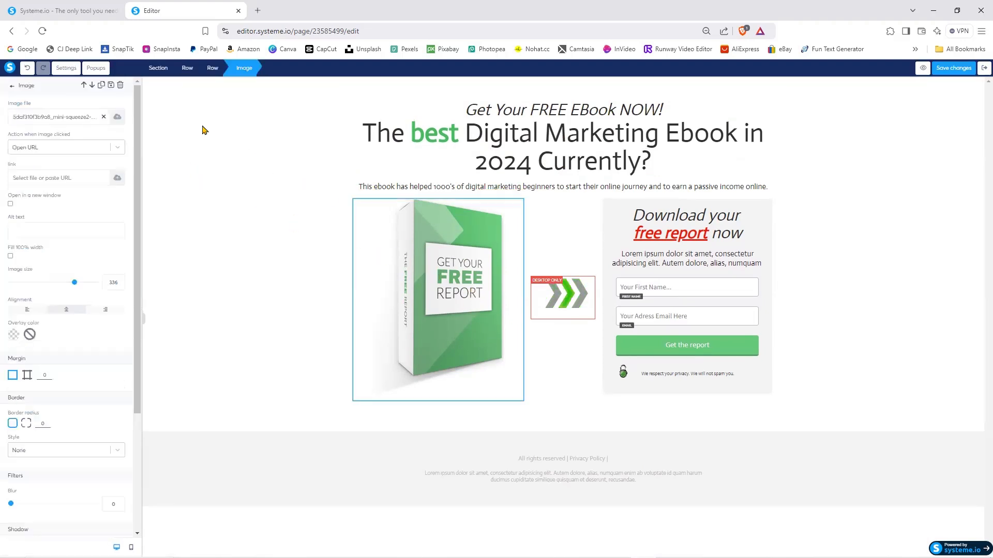
click(105, 118)
click(116, 119)
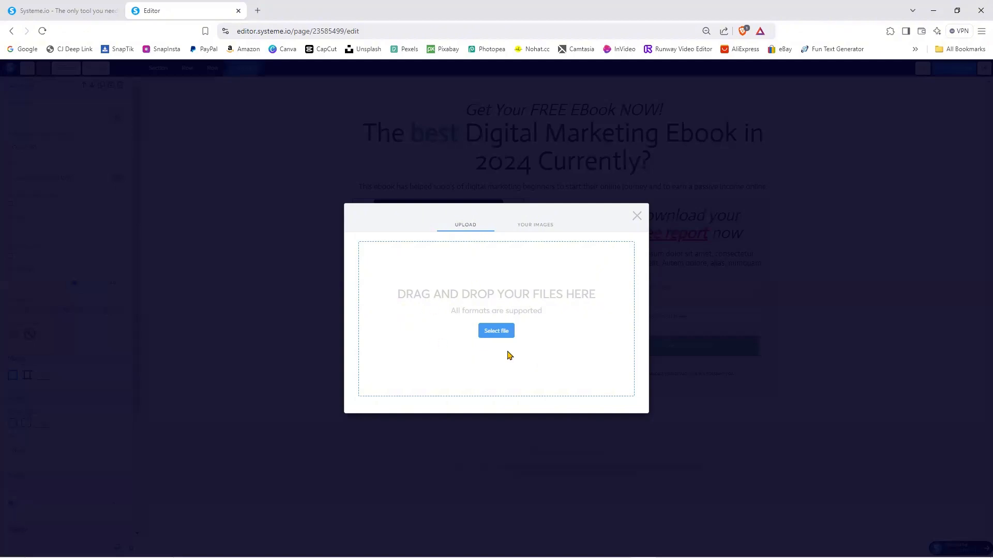
click(535, 226)
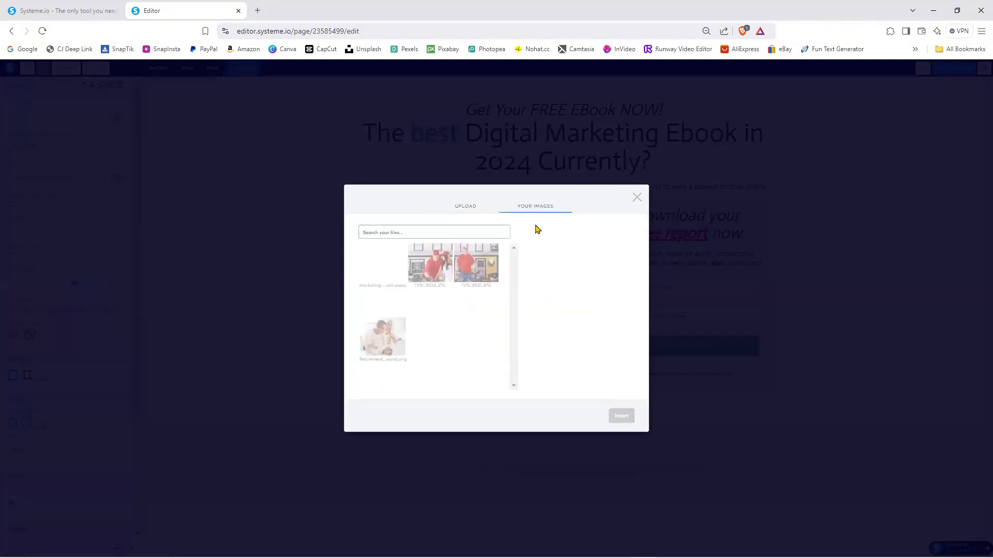
click(382, 263)
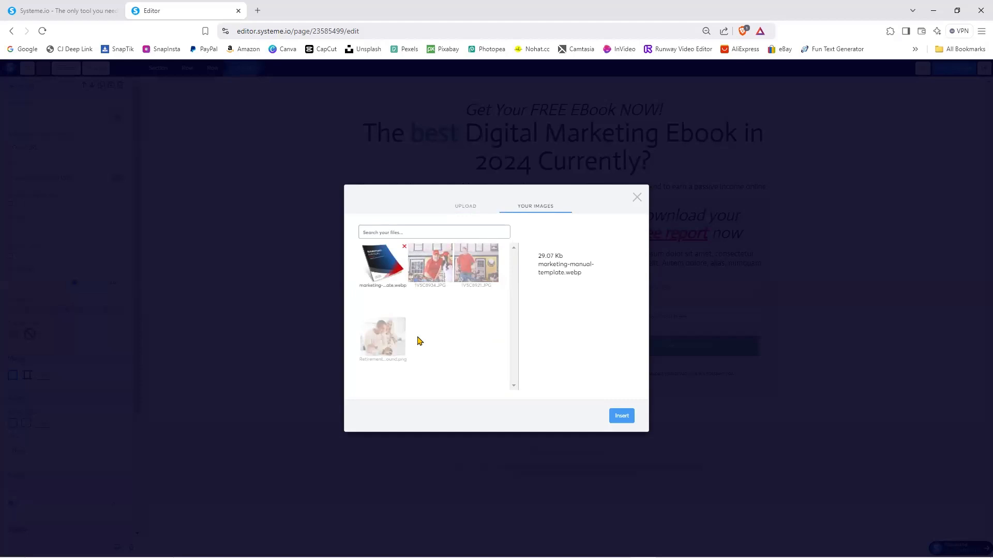
click(621, 416)
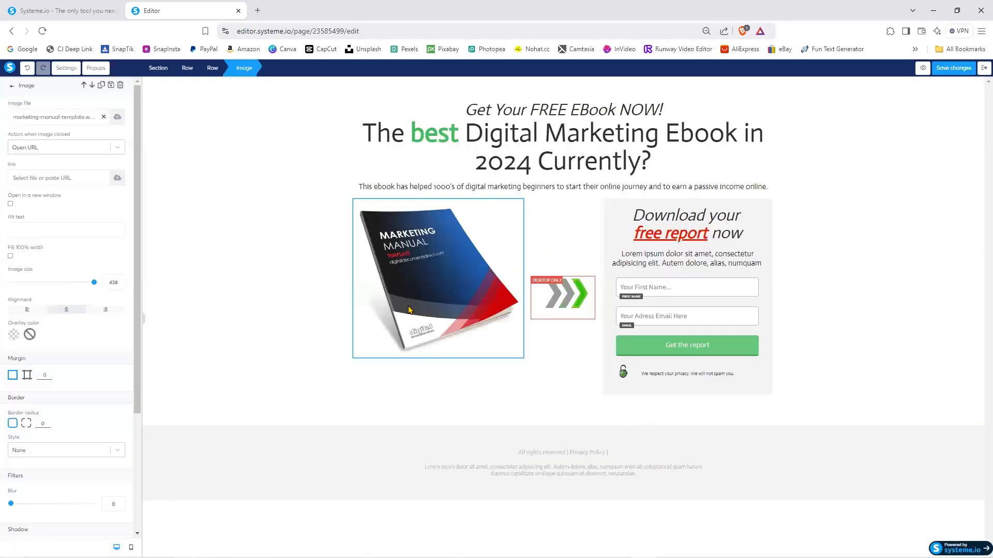
click(459, 384)
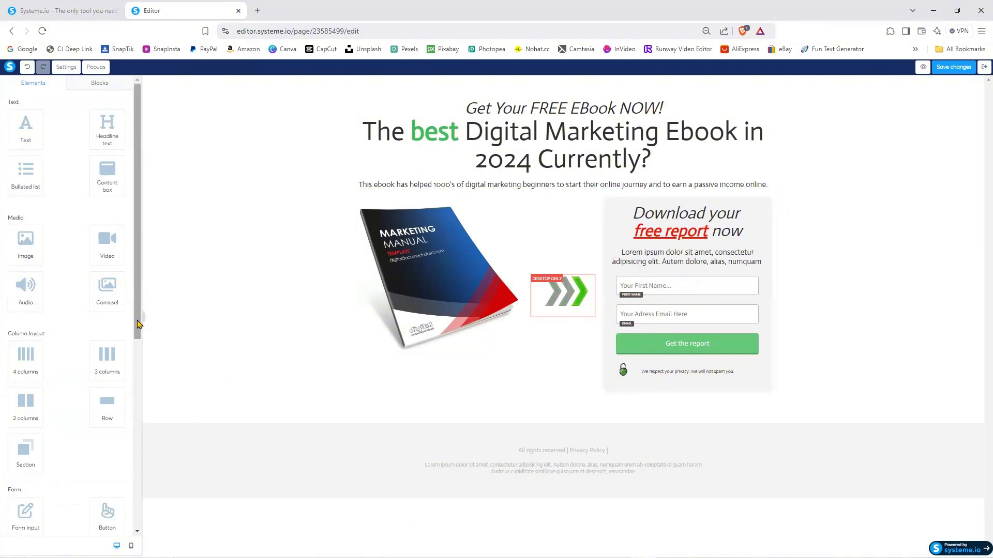
Step: Change the word "report" to "ebook" in the "Download your free report now" heading above the form
scroll(139, 324, down, 5)
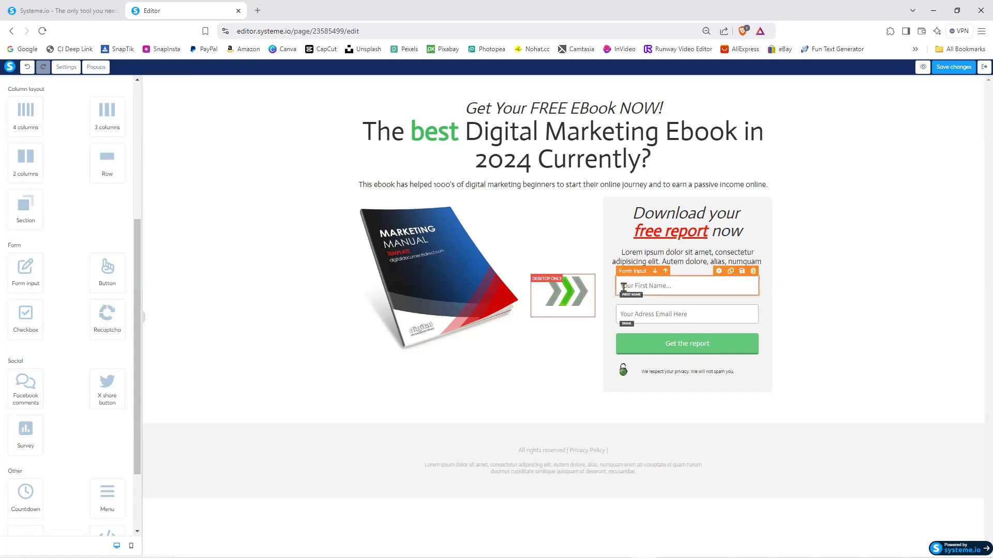
double_click(673, 233)
text(ebook)
click(630, 259)
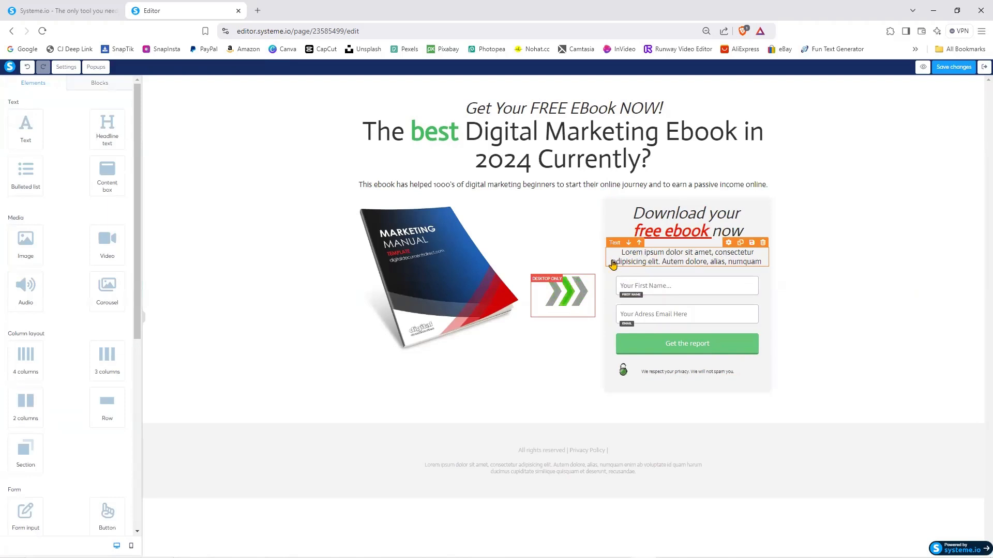
Step: Replace the form's placeholder paragraph with "Fill in your details below so we'll know where to sent your EBook."
click(623, 255)
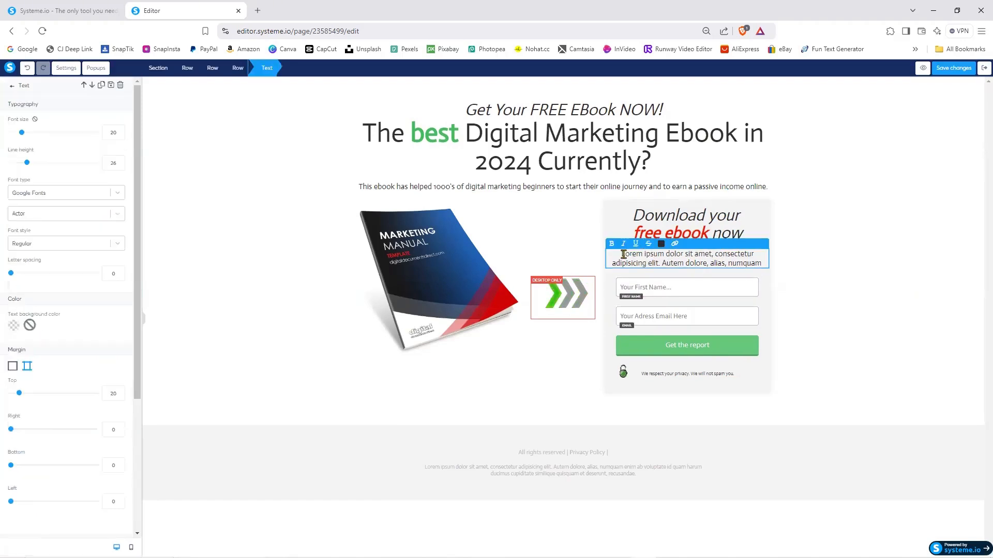
drag(623, 255, 771, 272)
text(Fill in your details below so we'll know where to sent your EBook.)
click(771, 270)
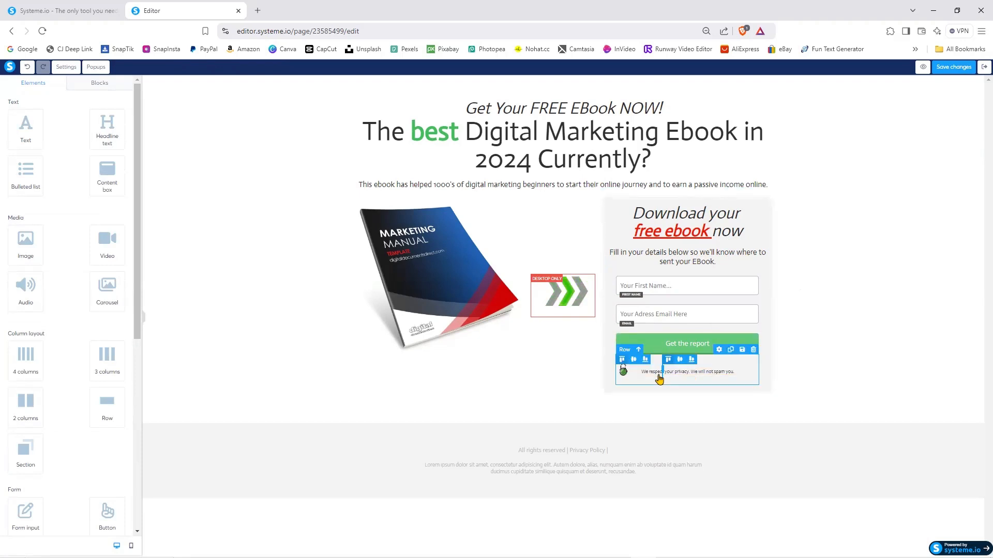
Step: Add the line "You can unsubscribe with only one click" below the privacy note under the form
click(735, 374)
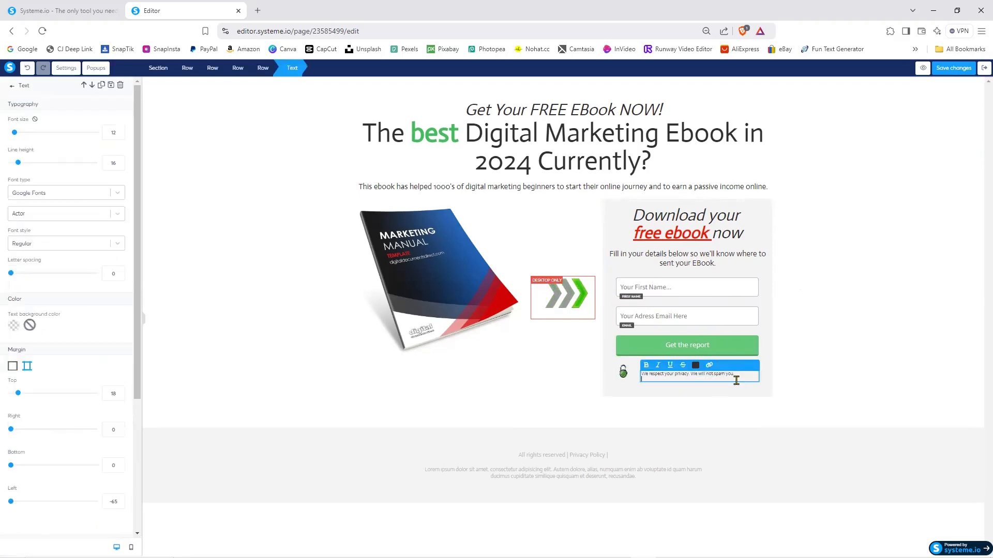
click(737, 383)
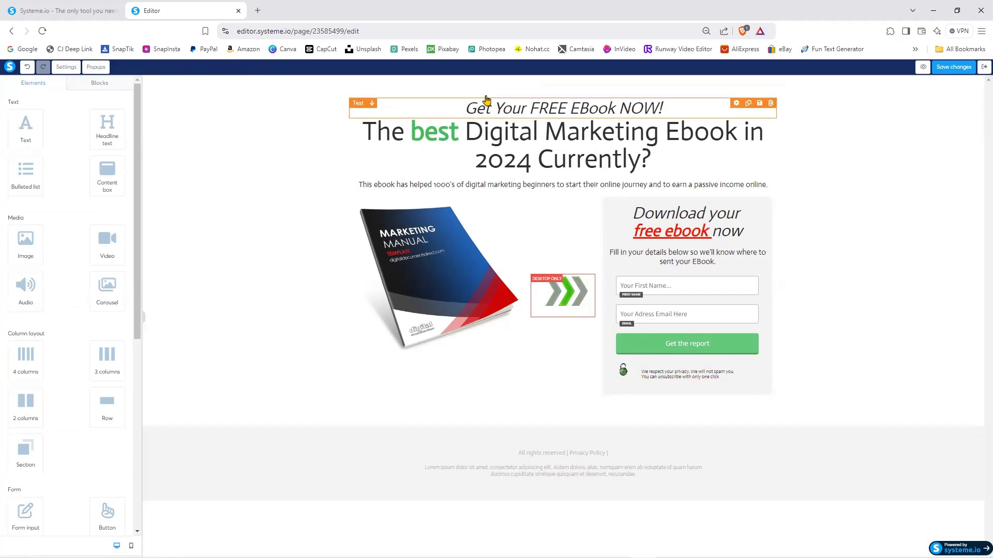
Step: Try a bright turquoise background colour on the main section and return it to white
click(202, 354)
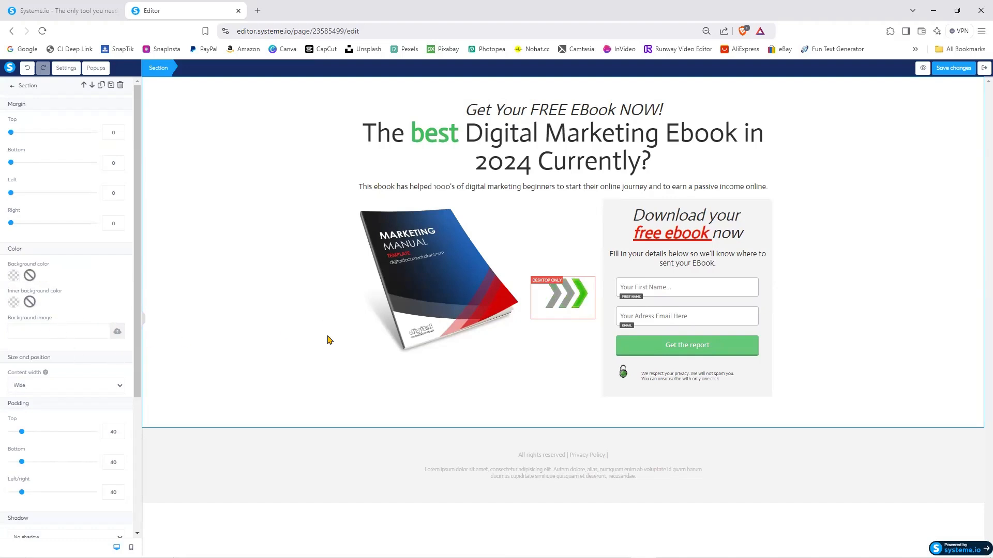
click(16, 278)
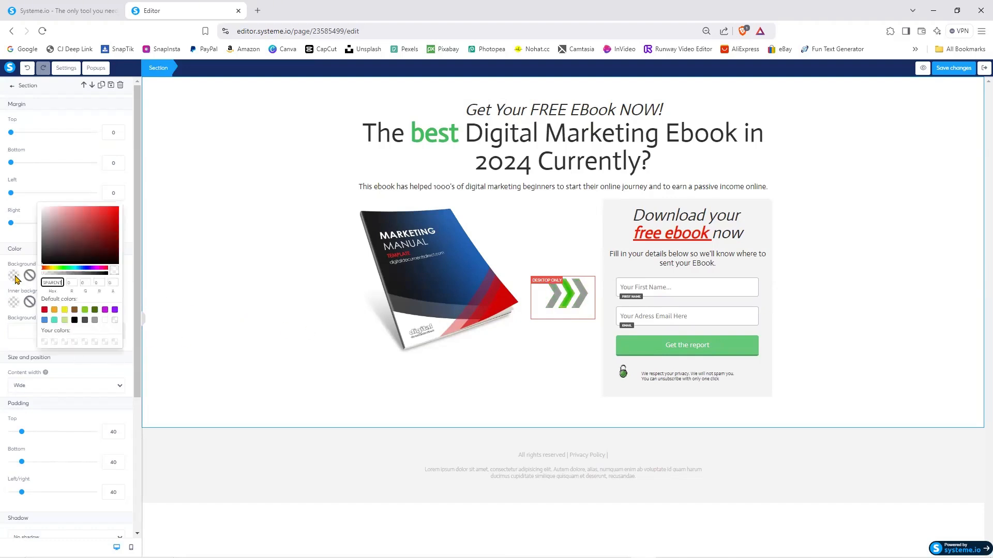
click(73, 268)
click(113, 209)
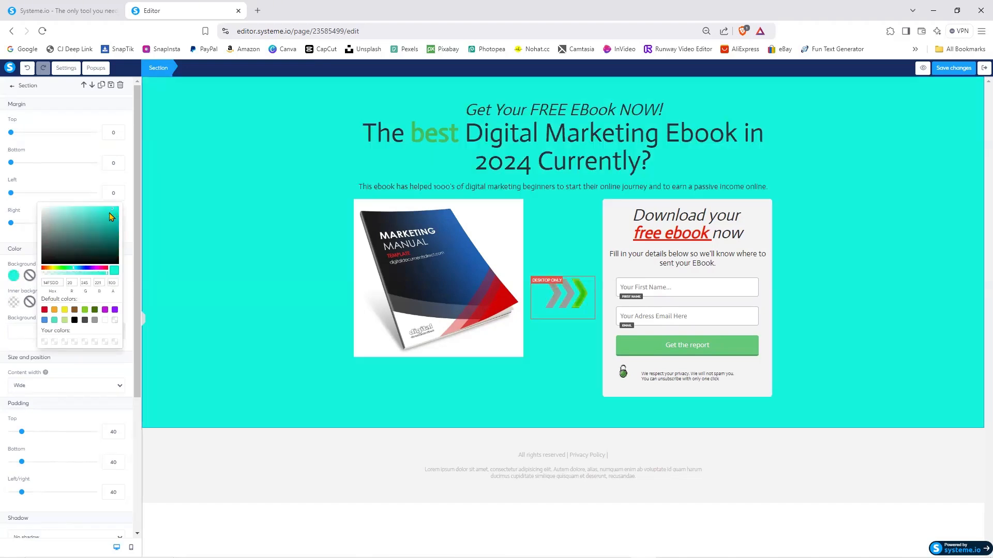
click(42, 208)
click(291, 351)
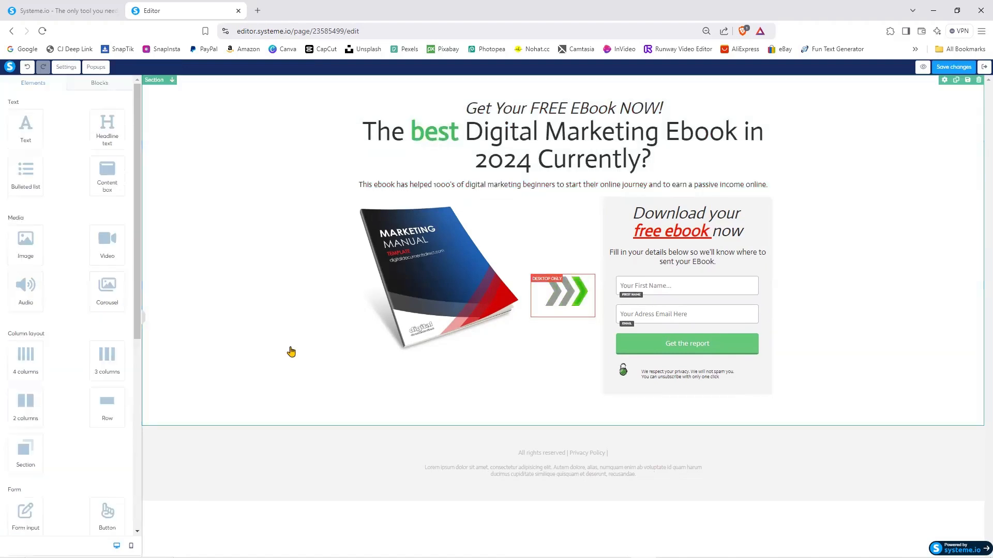
Step: Delete the grey footer section from the squeeze page and preview the page
click(978, 421)
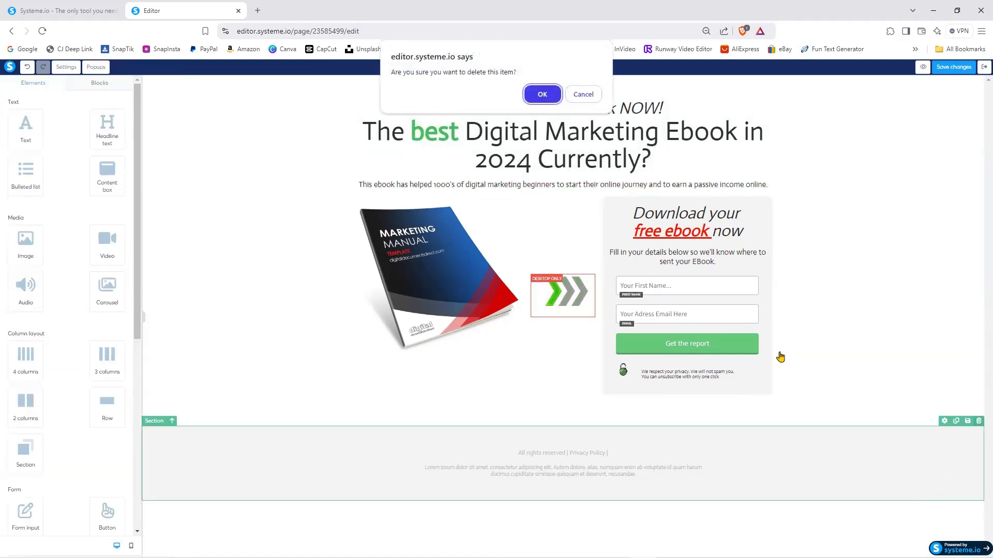
click(541, 96)
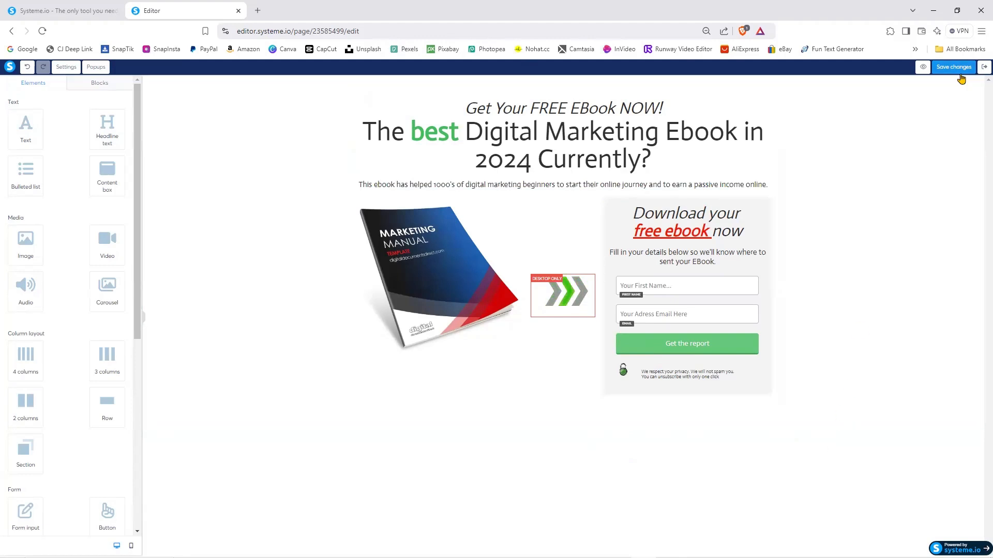
click(923, 67)
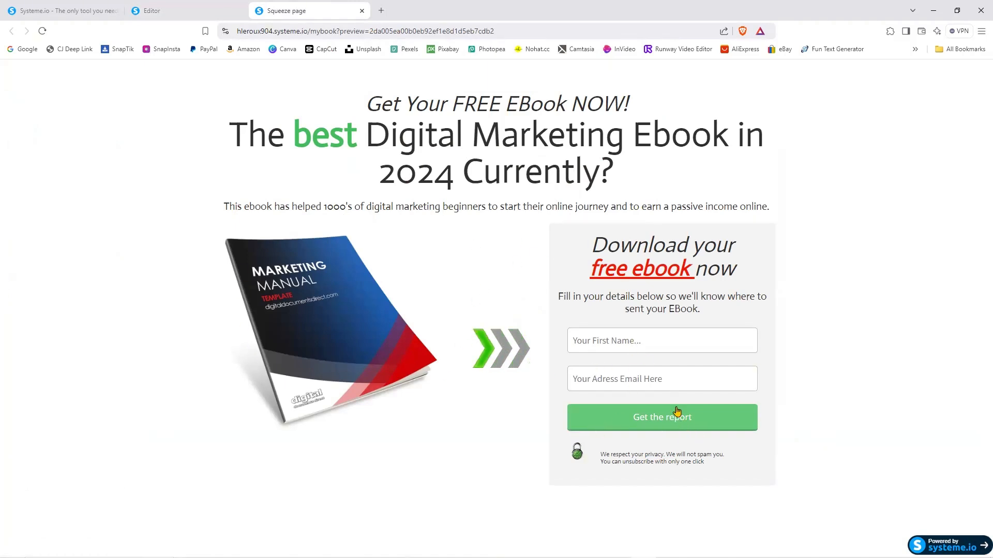
click(362, 11)
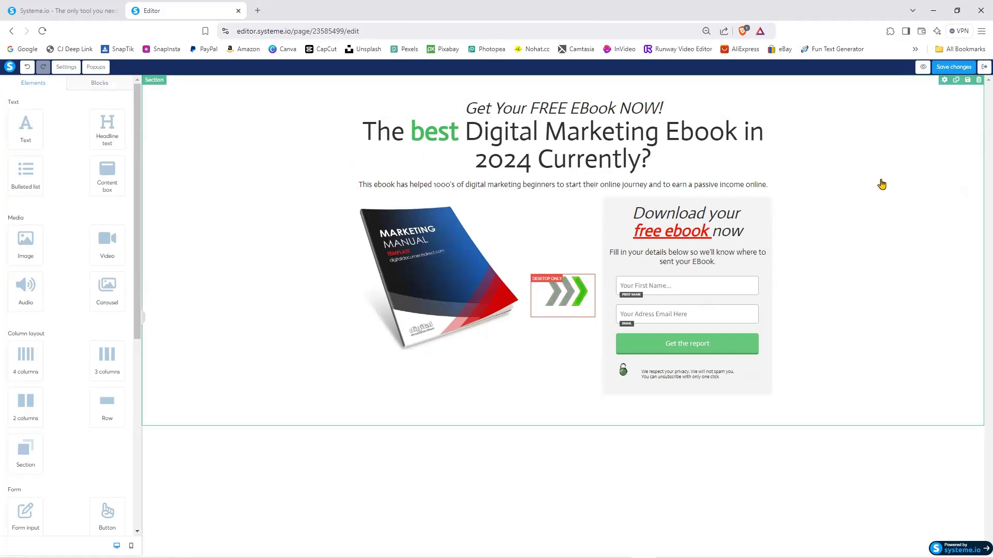
Step: Set the "Get the report" button to submit the form and redirect to the next step, saving the page and leaving the editor
click(689, 349)
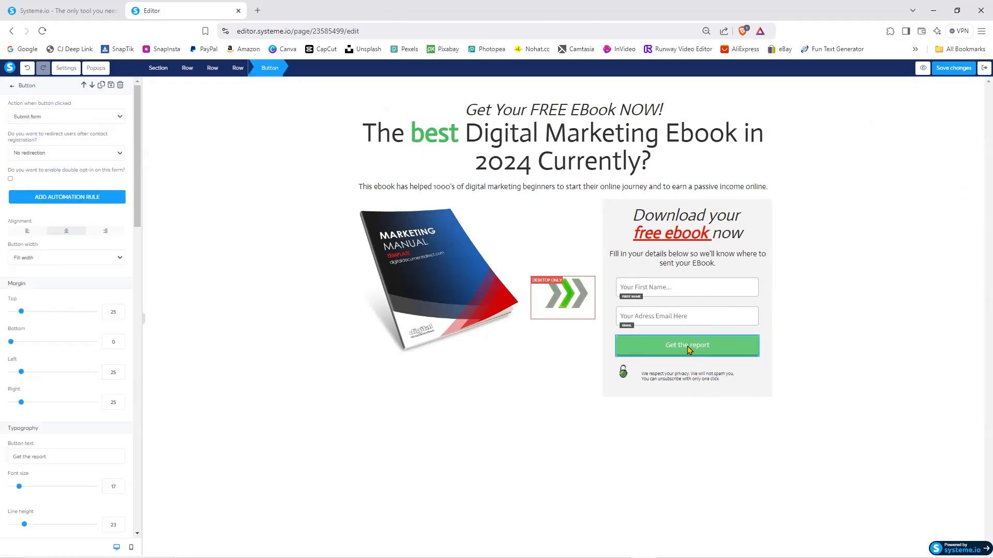
click(121, 119)
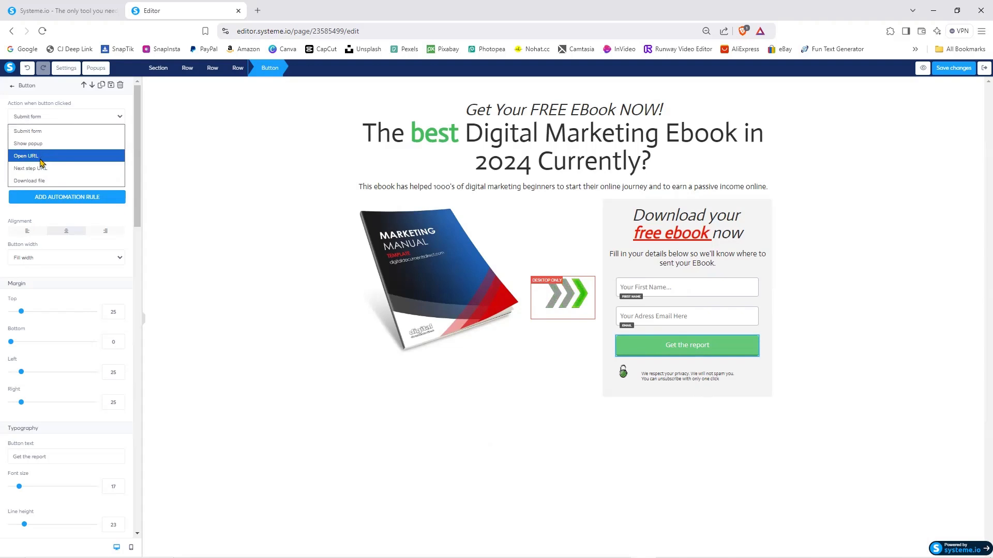
click(43, 133)
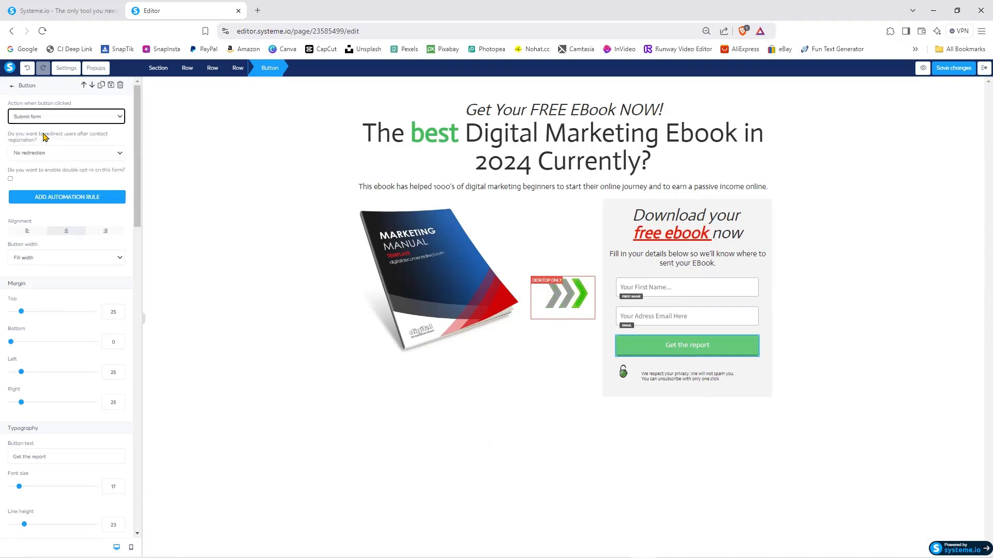
click(121, 156)
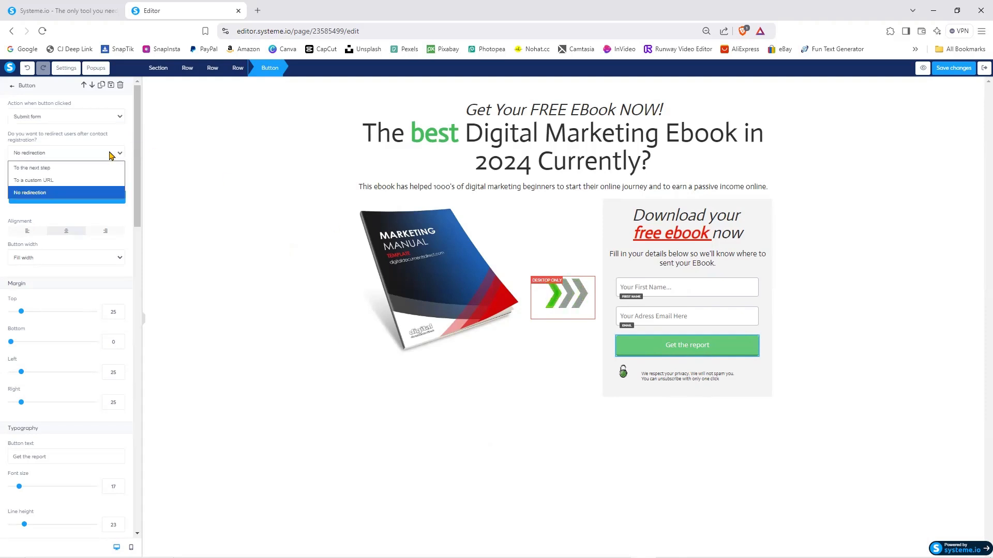
click(40, 169)
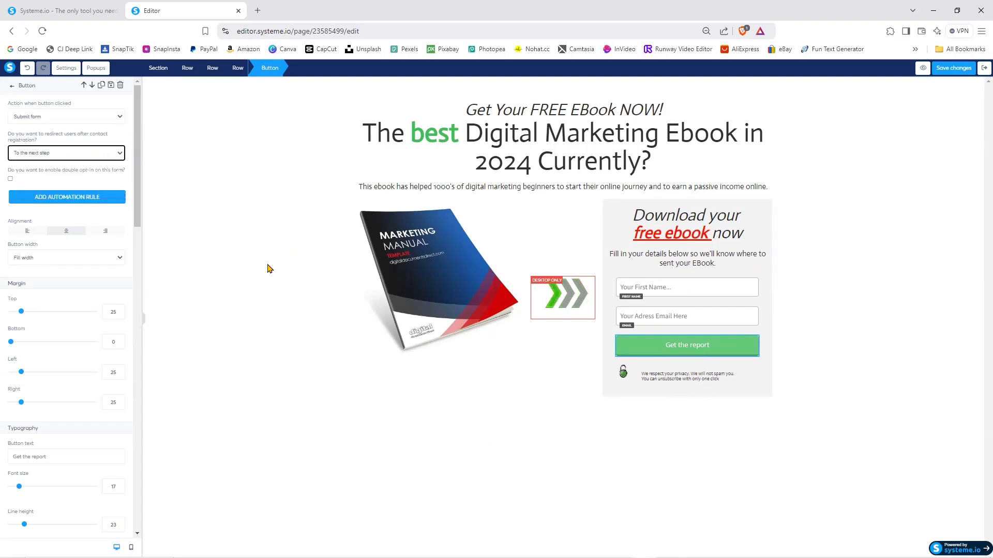
click(953, 69)
click(982, 72)
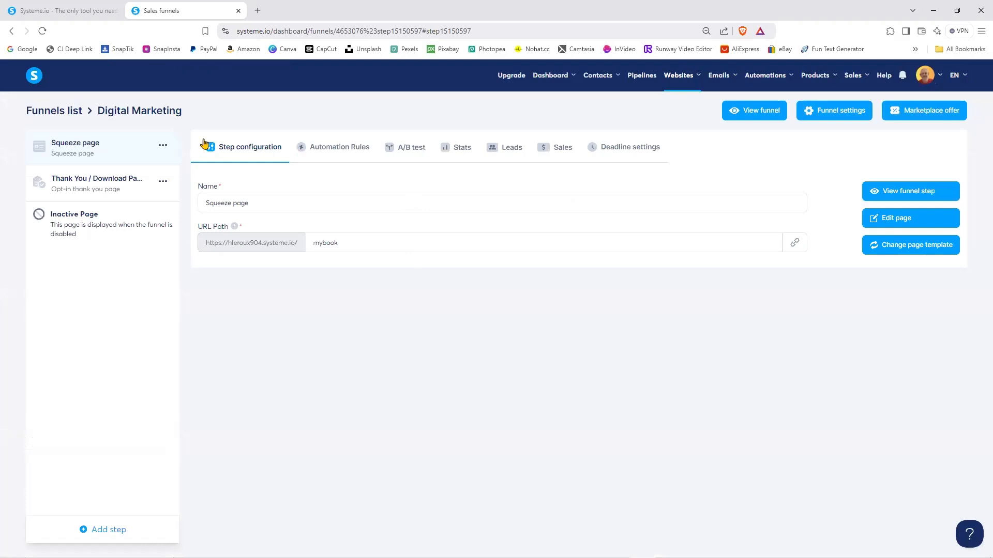
Step: Open the Thank You / Download Page for editing and replace its photographer ebook image with the marketing manual cover
click(80, 186)
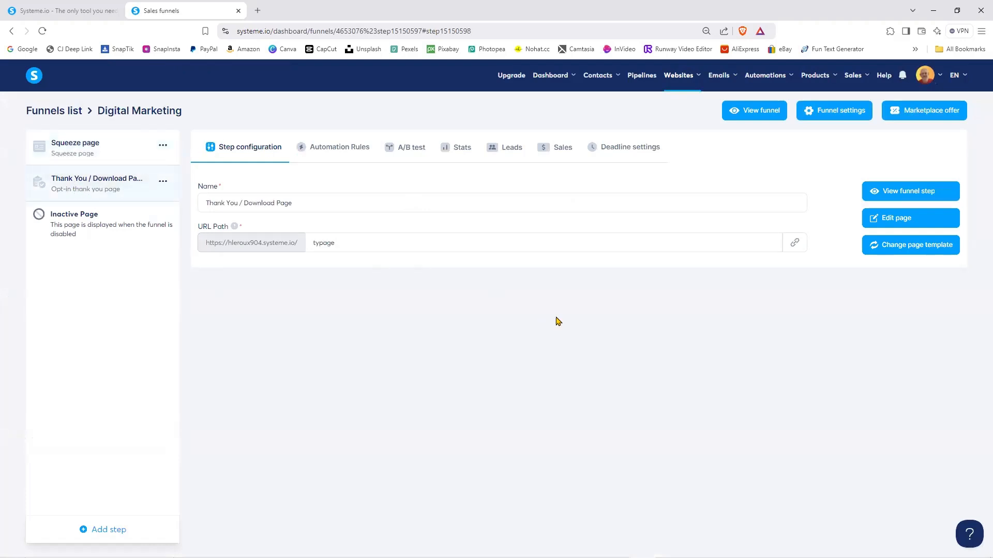
click(887, 218)
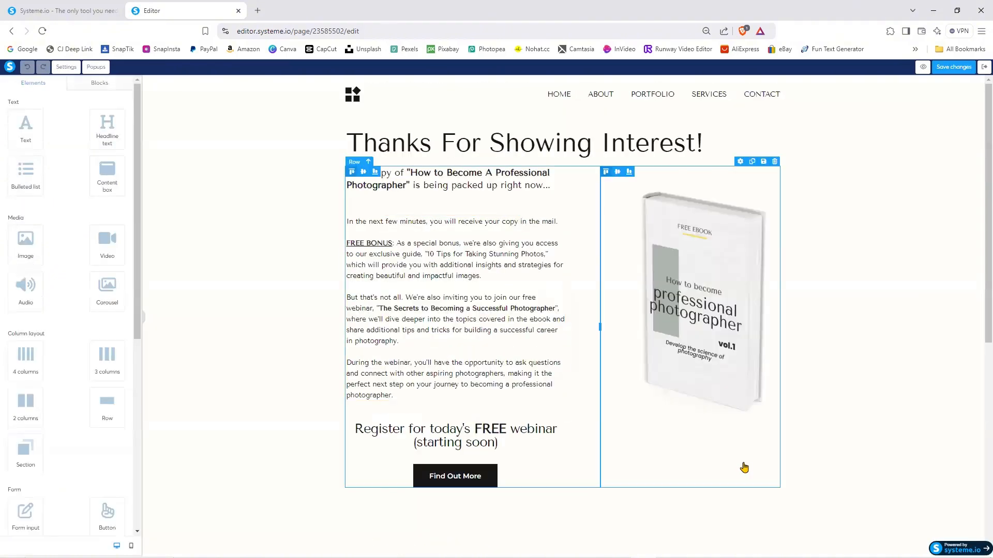
click(702, 296)
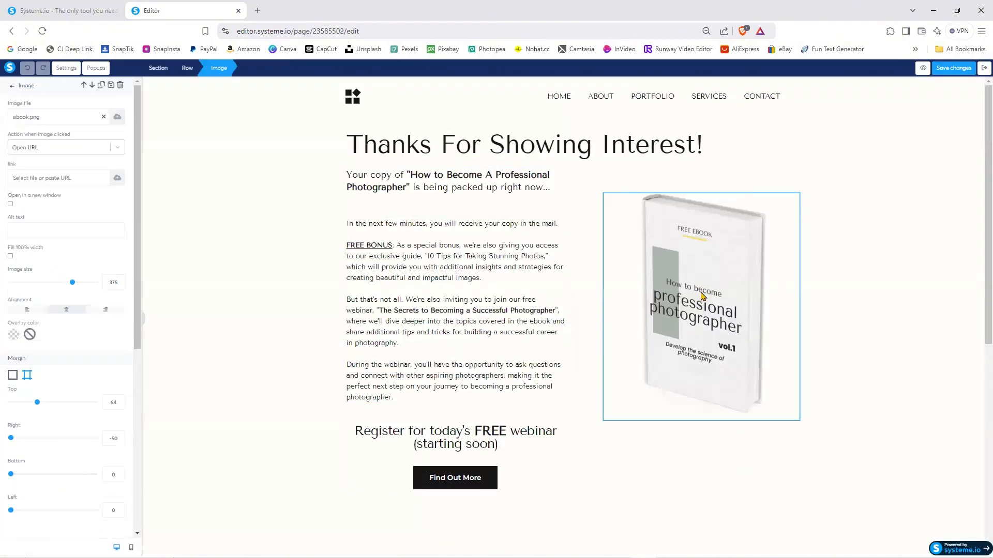
click(103, 118)
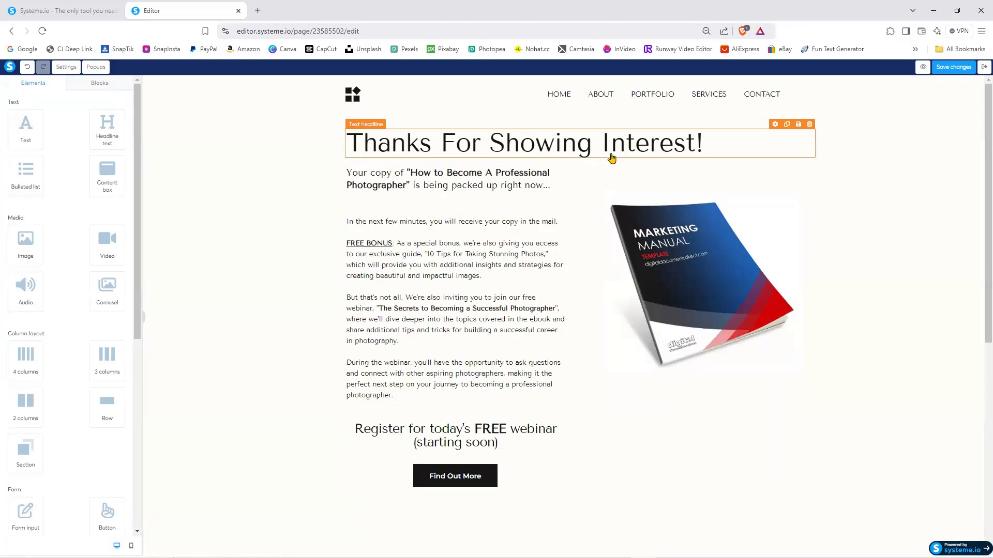
Step: Change the ebook title in the intro text to "My BOOK" and the webinar heading to "Click Below to receive your Ebook"
text(My BOOK)
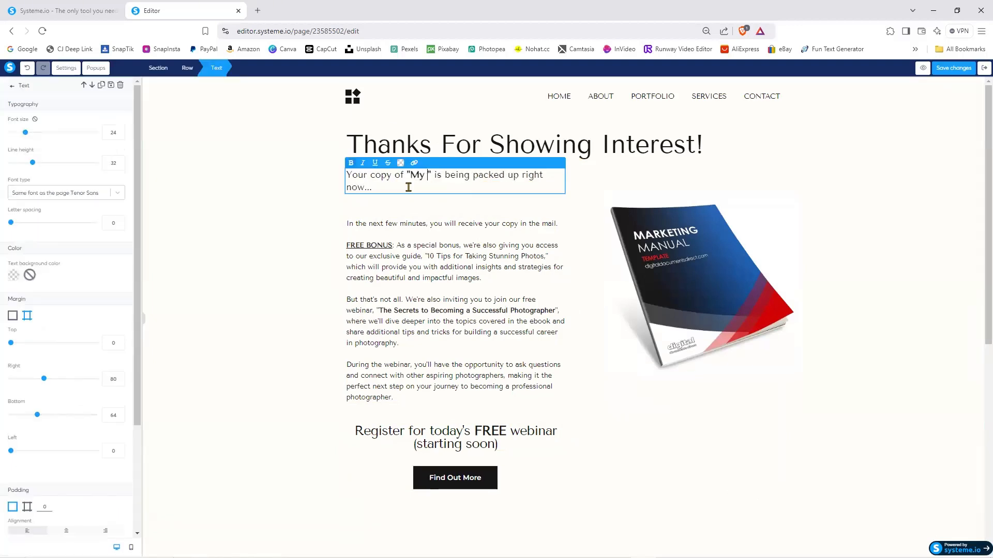
key(Escape)
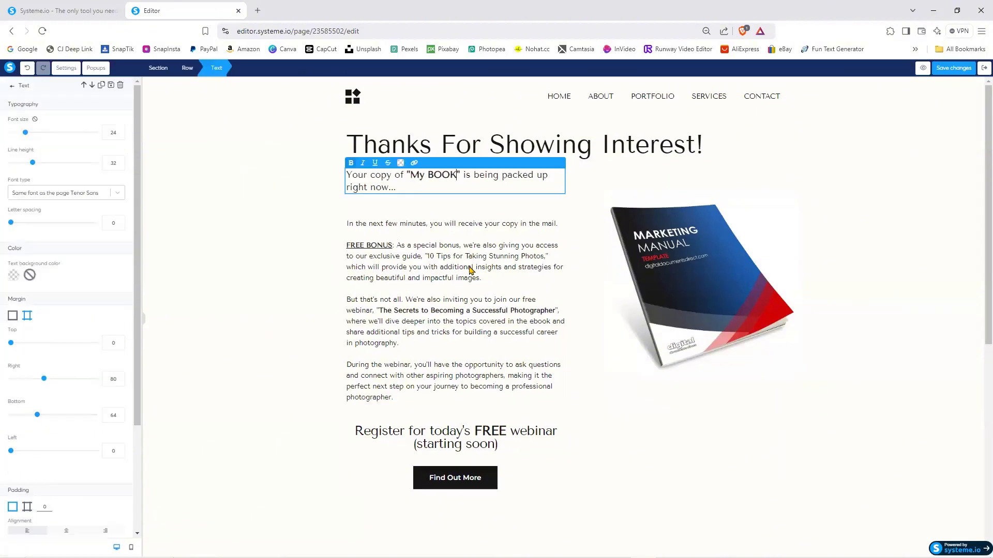
key(Escape)
click(354, 433)
drag(354, 433, 361, 431)
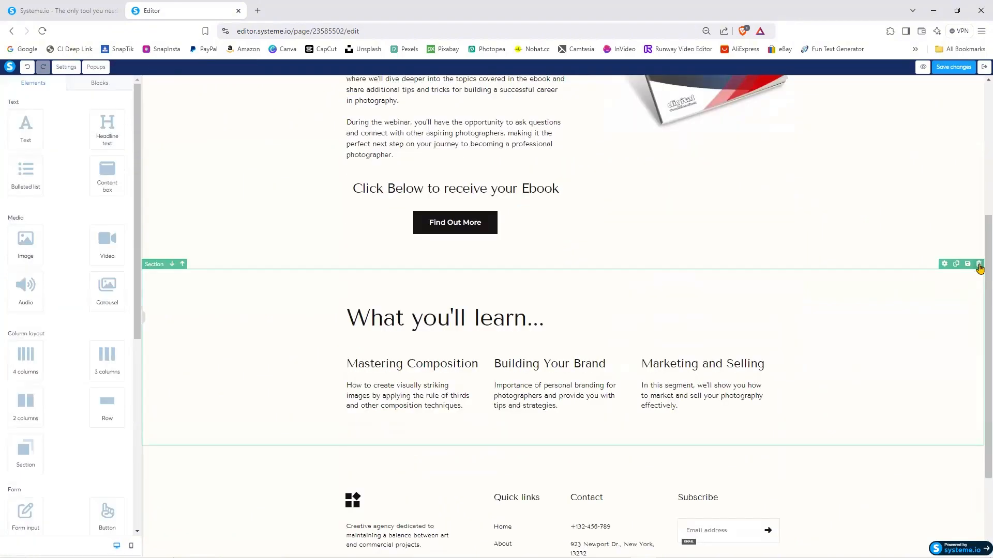
Step: Delete the "What you'll learn..." section from the thank-you page
click(978, 265)
click(542, 94)
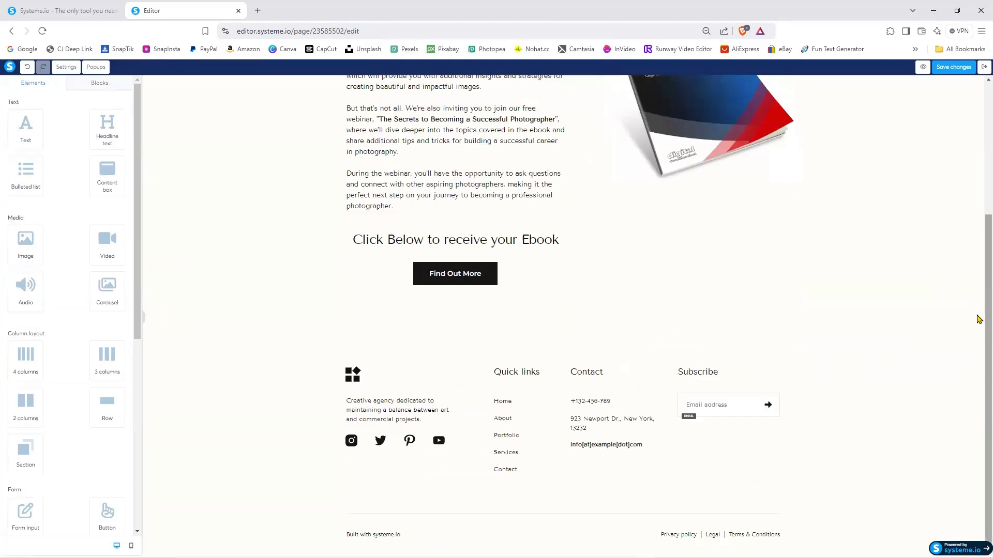
Step: Delete the footer section containing the quick links, contact details and subscribe form from the thank-you page
click(979, 314)
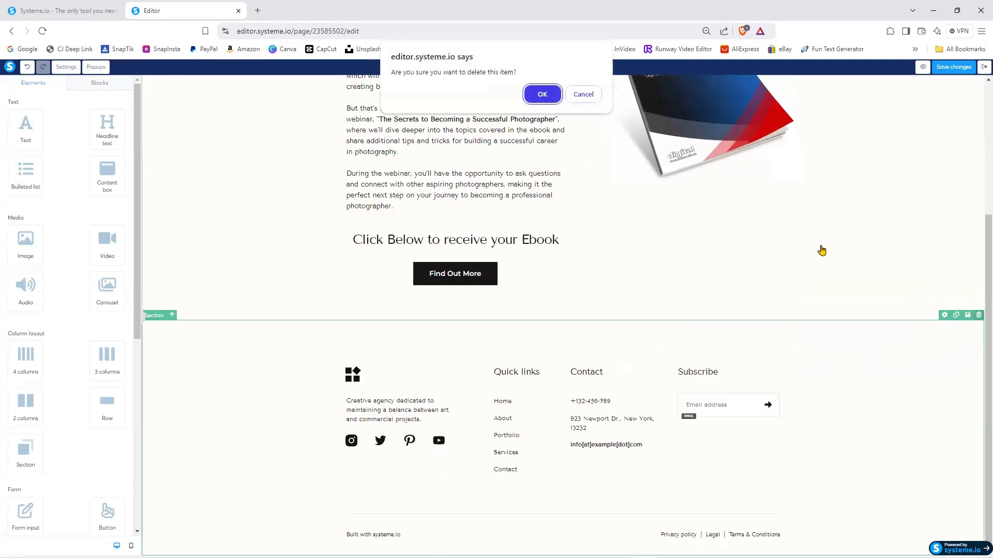
click(552, 97)
click(455, 465)
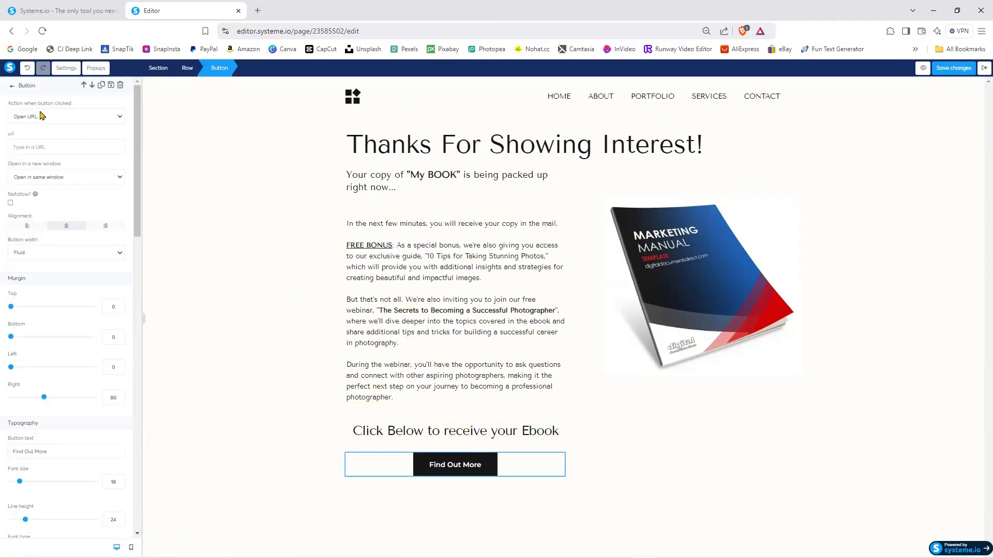
click(42, 116)
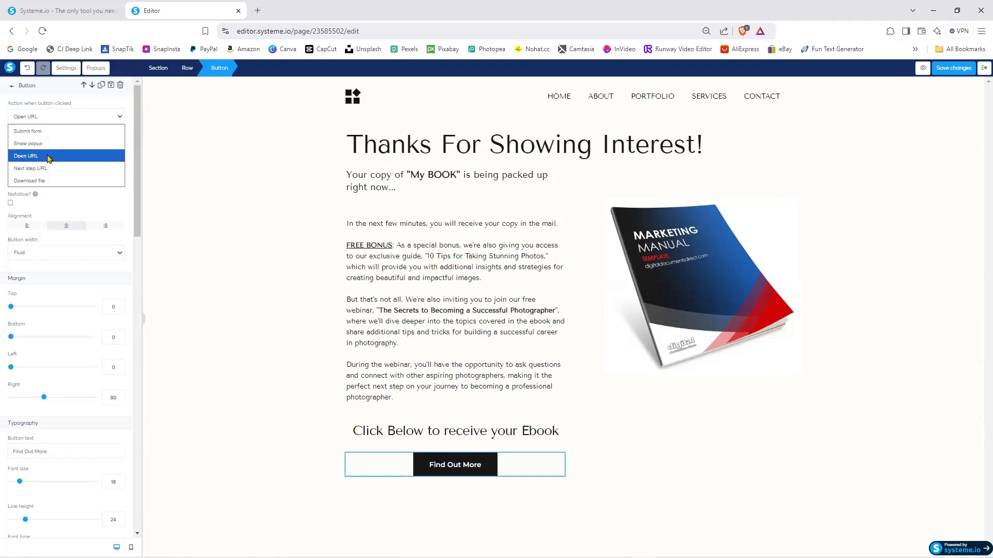
click(48, 156)
click(44, 147)
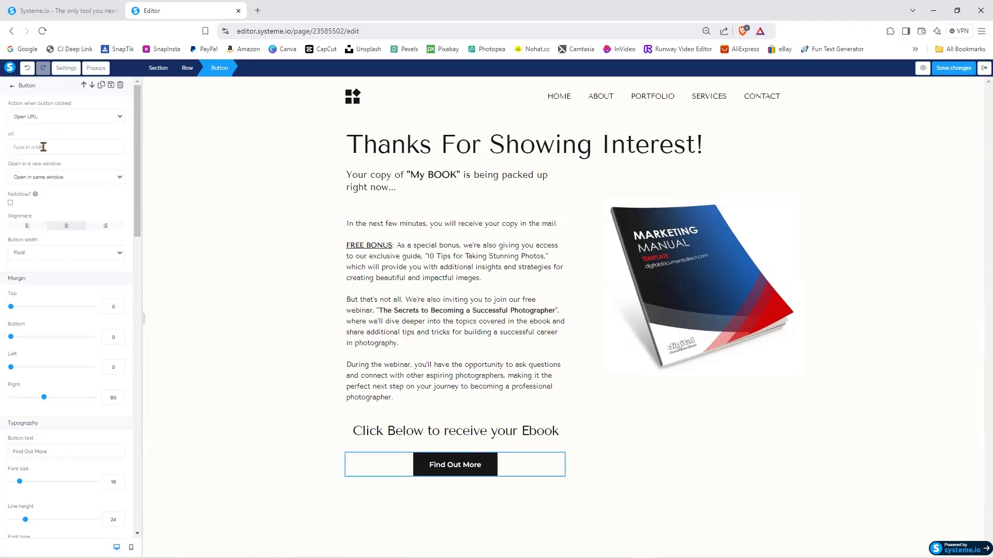
text(http://www.google.com)
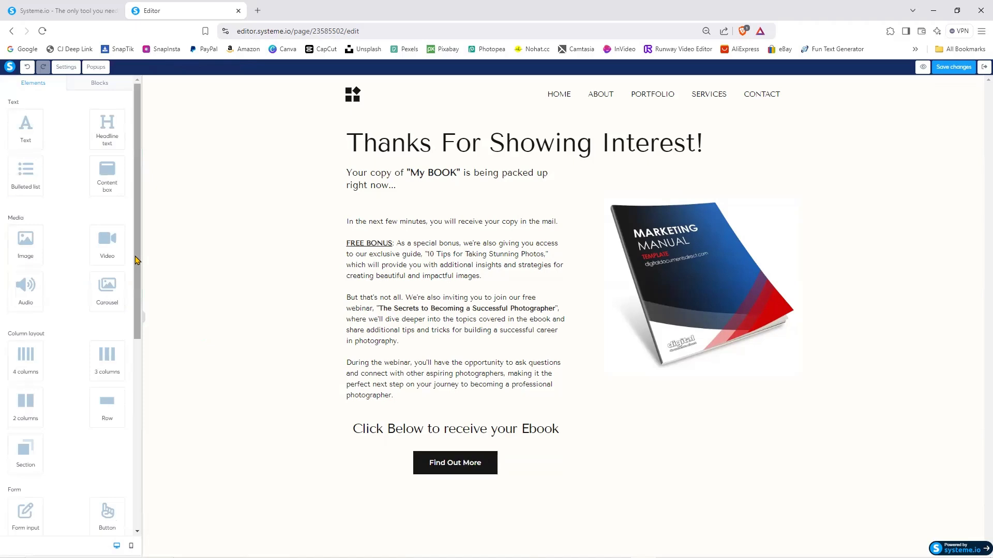
Step: Relabel the "Find Out More" button as "Download NOW!" and give it a bright green background with near-black text (0C0C0C)
drag(137, 263, 139, 497)
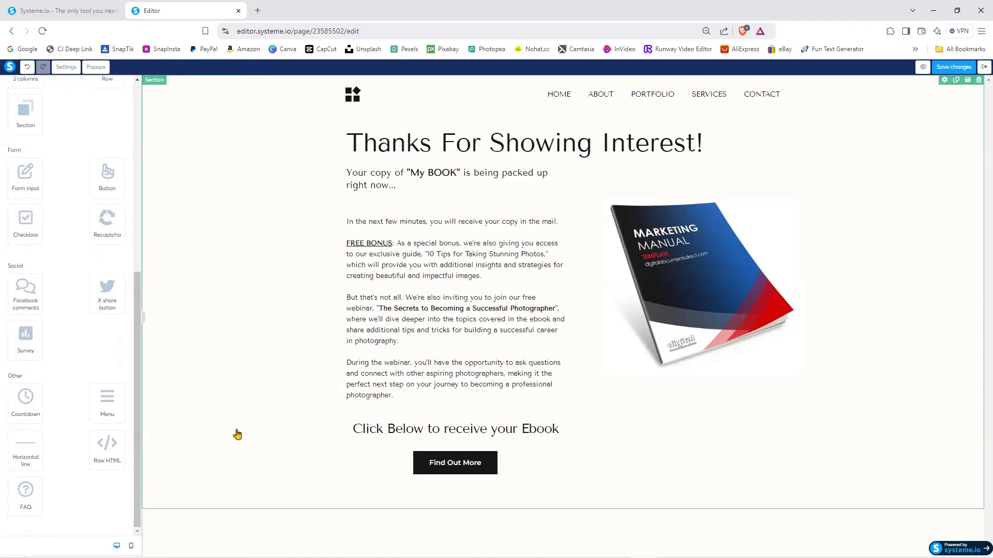
click(459, 471)
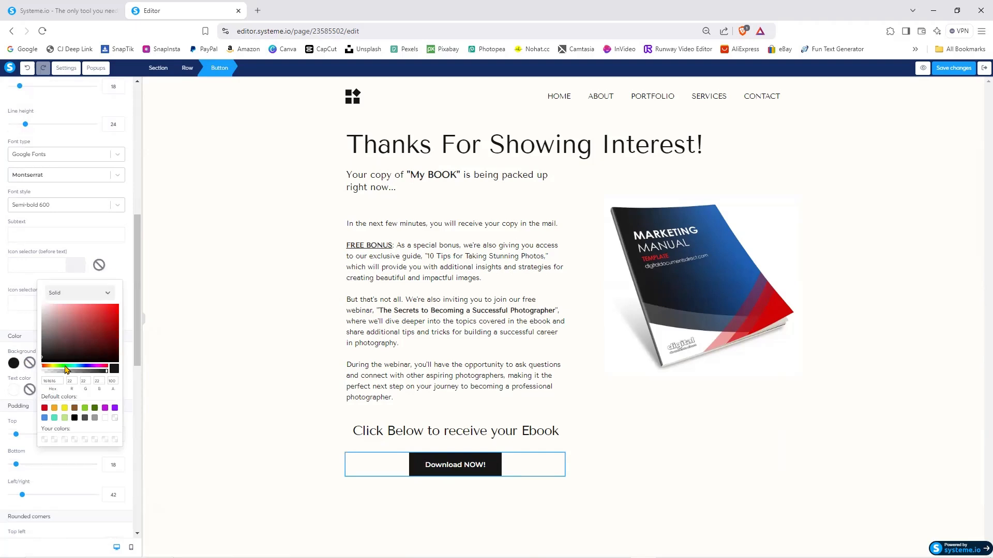
click(63, 367)
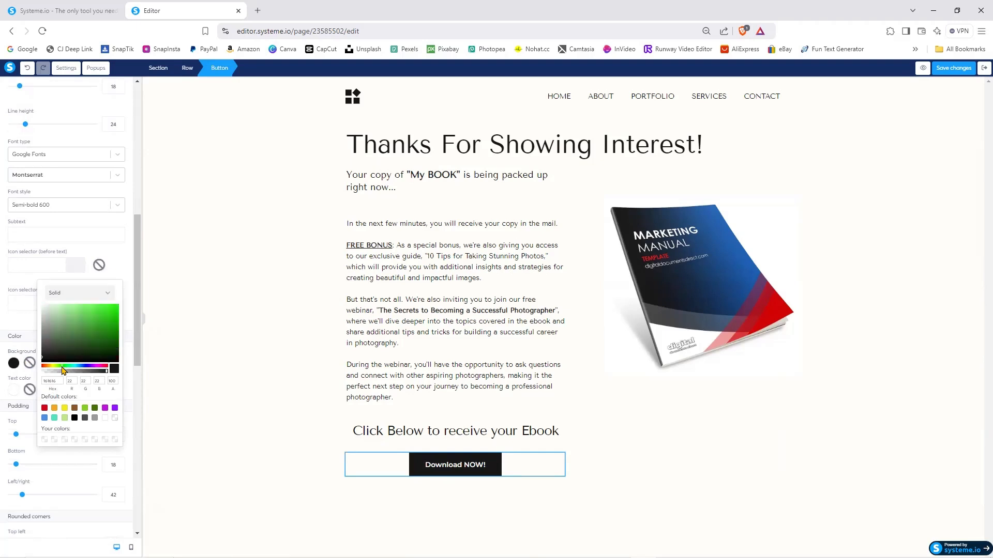
click(118, 310)
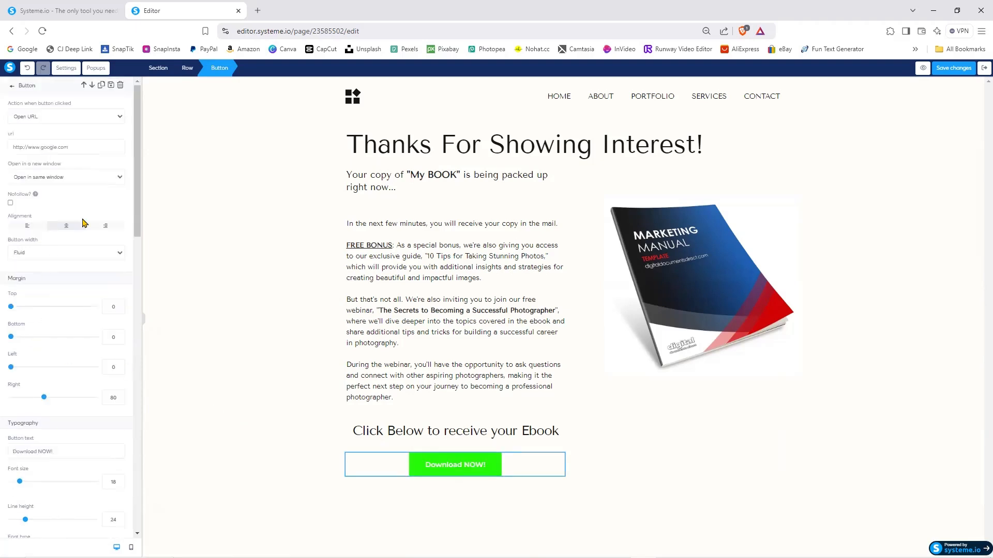
scroll(131, 346, up, 1)
scroll(130, 346, down, 1)
click(13, 357)
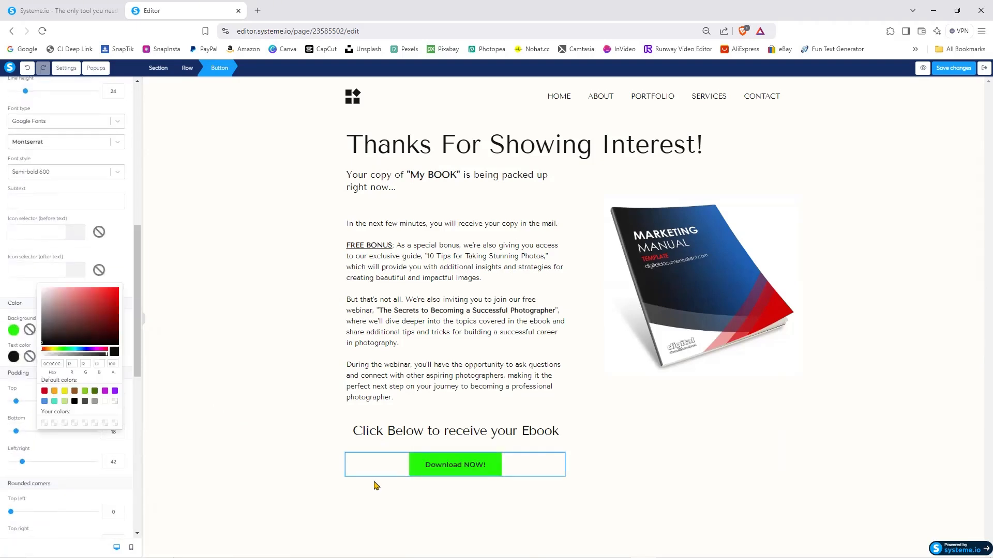
click(343, 467)
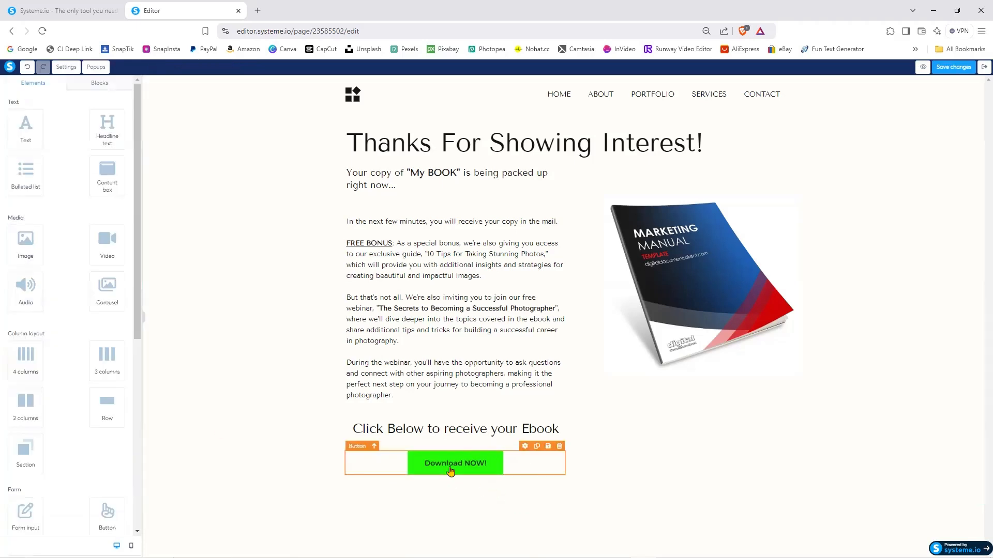
Step: Increase the "Download NOW!" button's font size to 36
click(453, 469)
scroll(136, 239, down, 3)
click(36, 312)
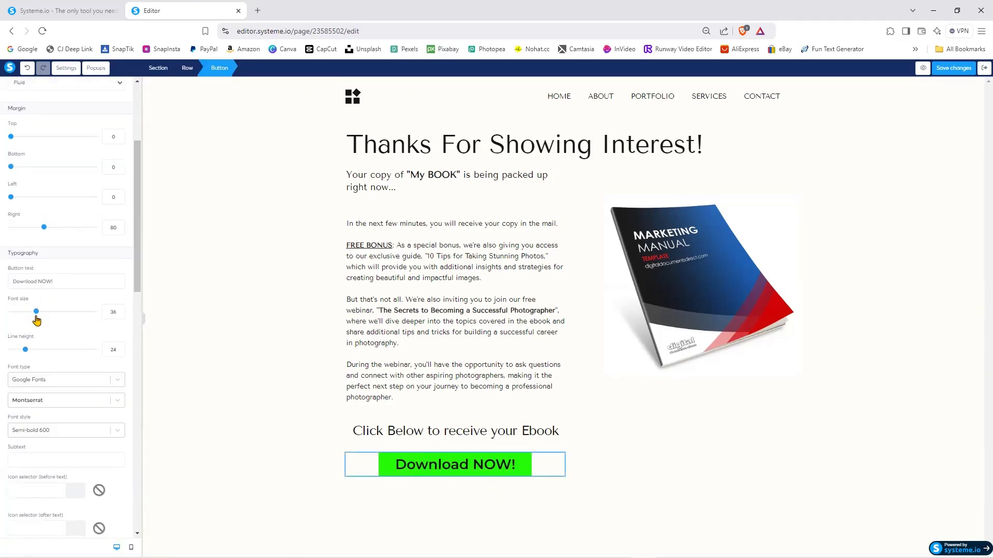
Step: Round all four corners of the "Download NOW!" button to about 22
drag(138, 276, 151, 431)
click(29, 298)
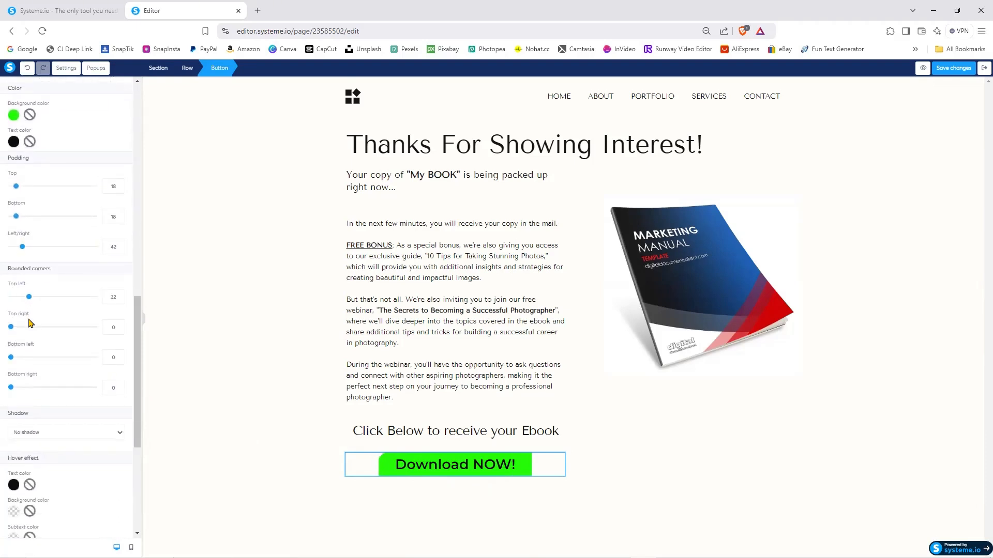
click(29, 328)
click(29, 357)
click(29, 387)
click(621, 446)
Step: Colour the "My BOOK" title in the intro text bright green
click(380, 142)
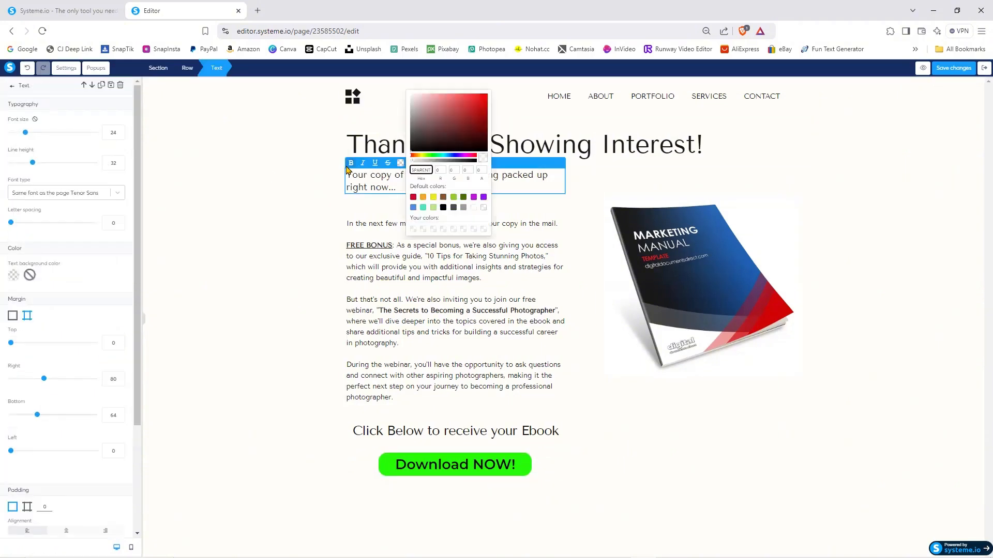
click(431, 155)
click(205, 401)
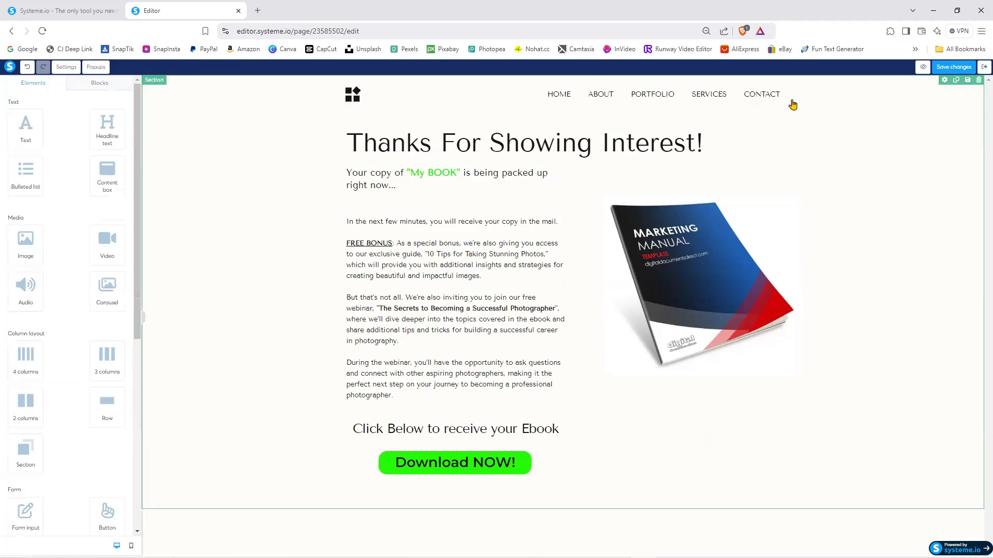
Step: Delete the header row with the logo and navigation menu from the thank-you page
mouse_move(775, 99)
click(762, 98)
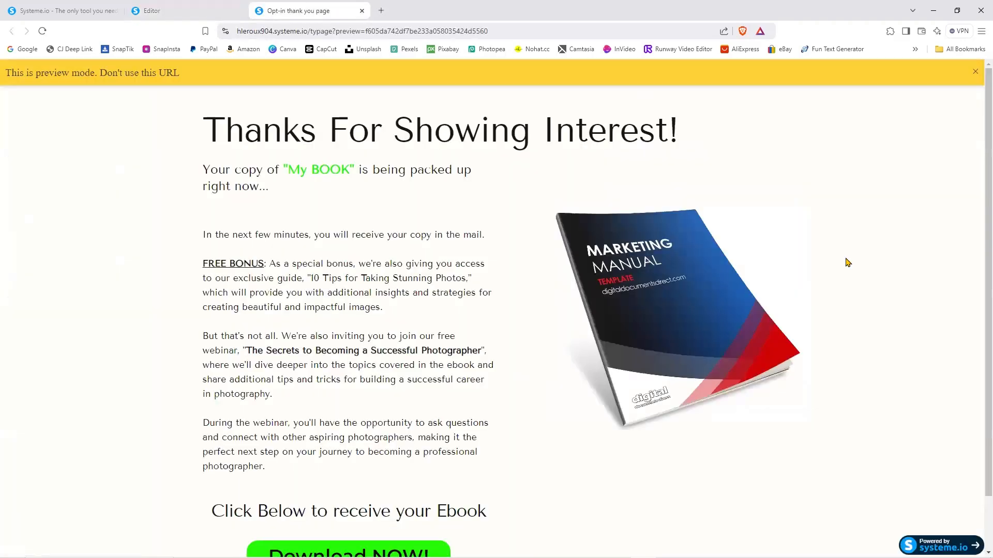
Step: Review the thank-you page in preview, close the preview and leave the page editor
scroll(847, 263, down, 1)
scroll(902, 321, up, 1)
click(968, 69)
click(361, 11)
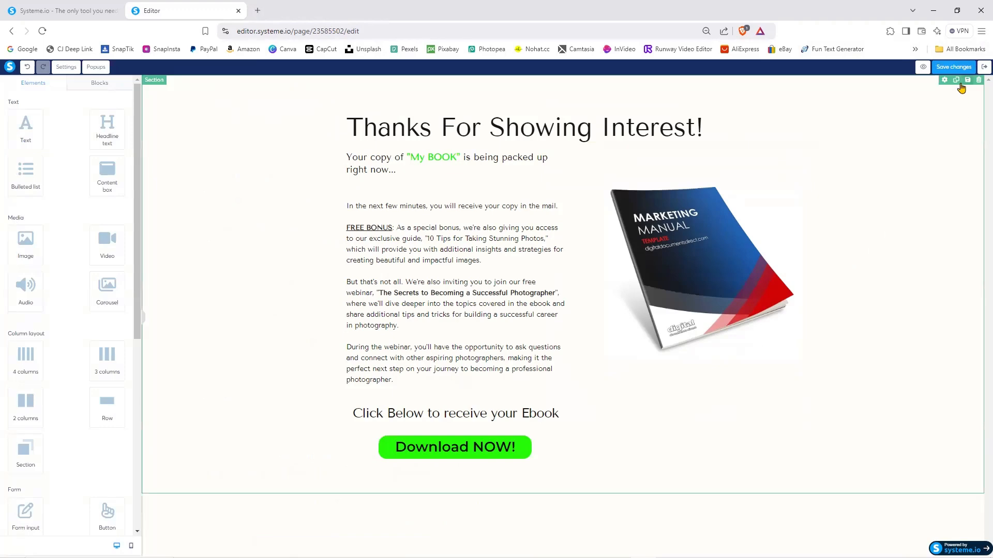
click(982, 68)
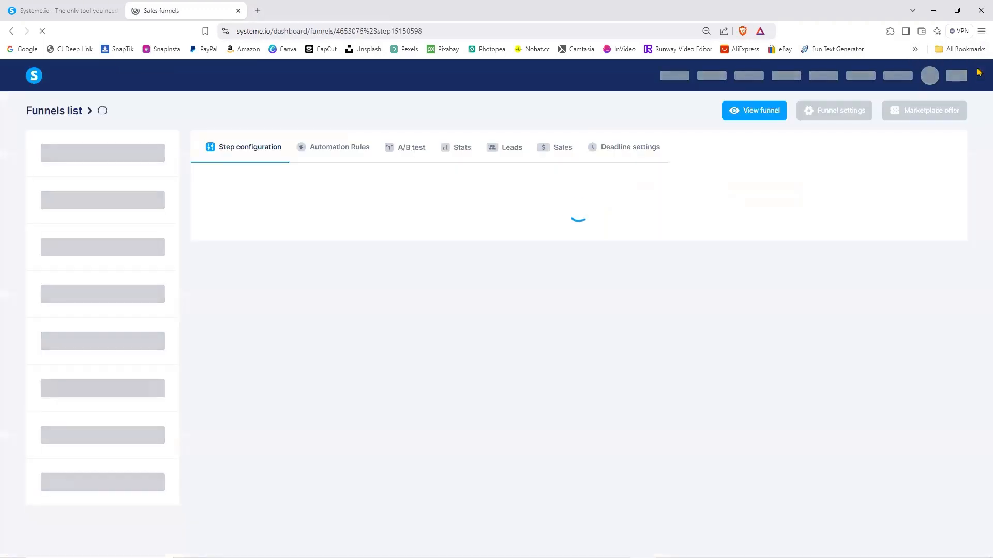
Step: View the live funnel and submit its squeeze page form with a test first name and e-mail address
click(760, 111)
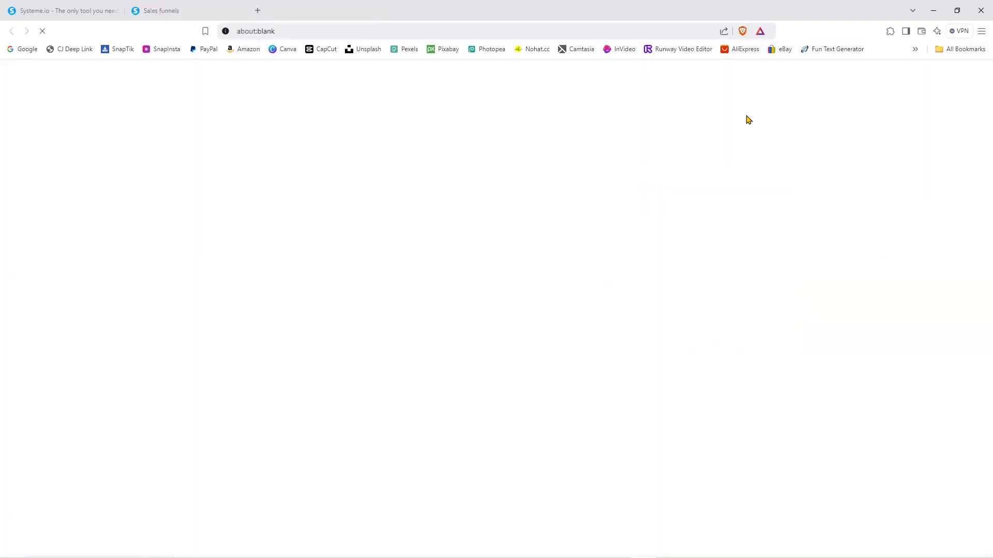
click(640, 375)
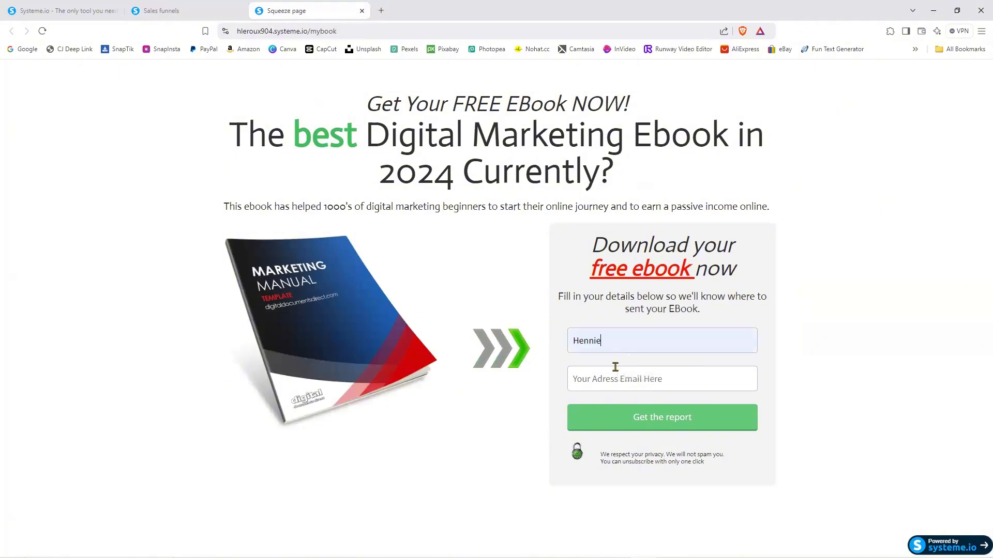
click(599, 378)
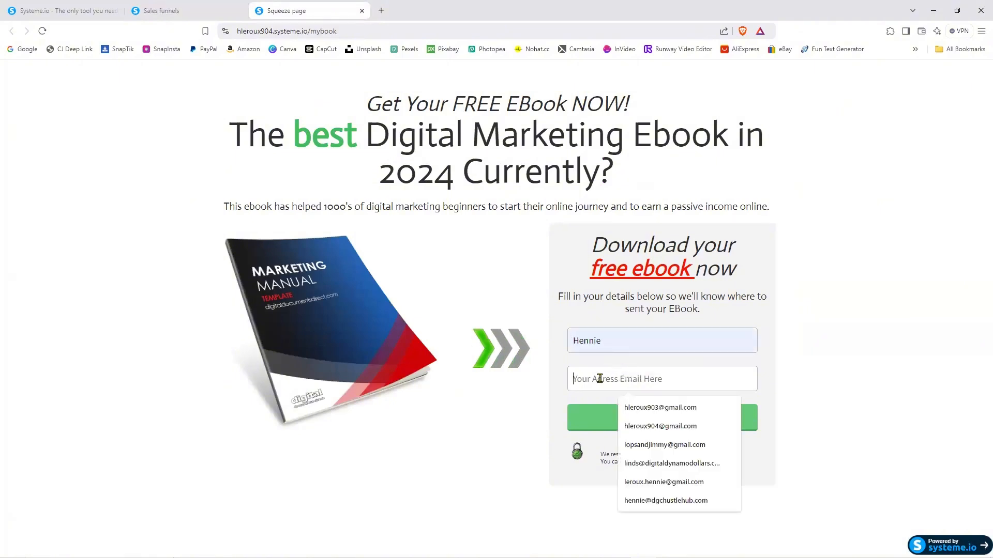
click(659, 484)
click(666, 423)
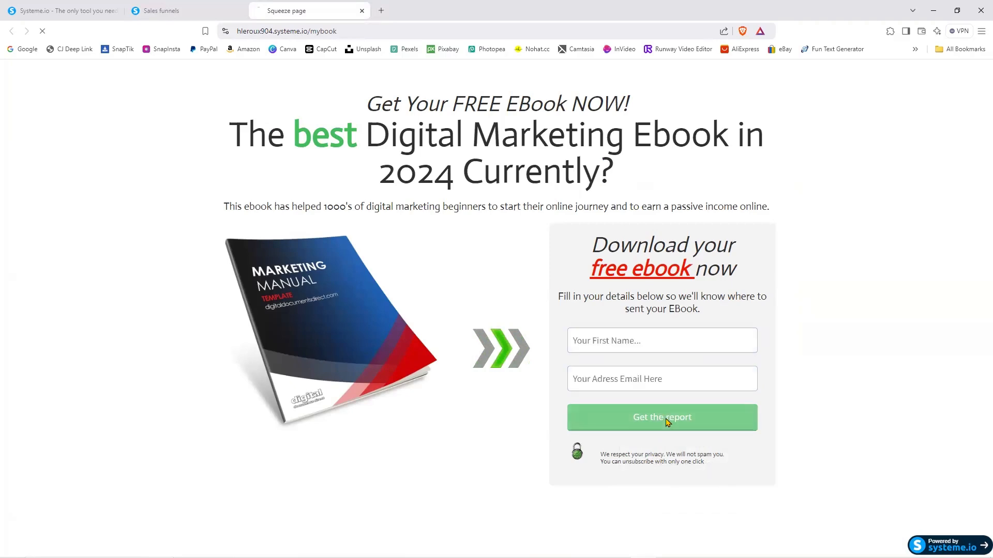
Step: Test the "Download NOW!" button on the live thank-you page and close that browser tab
scroll(559, 389, down, 1)
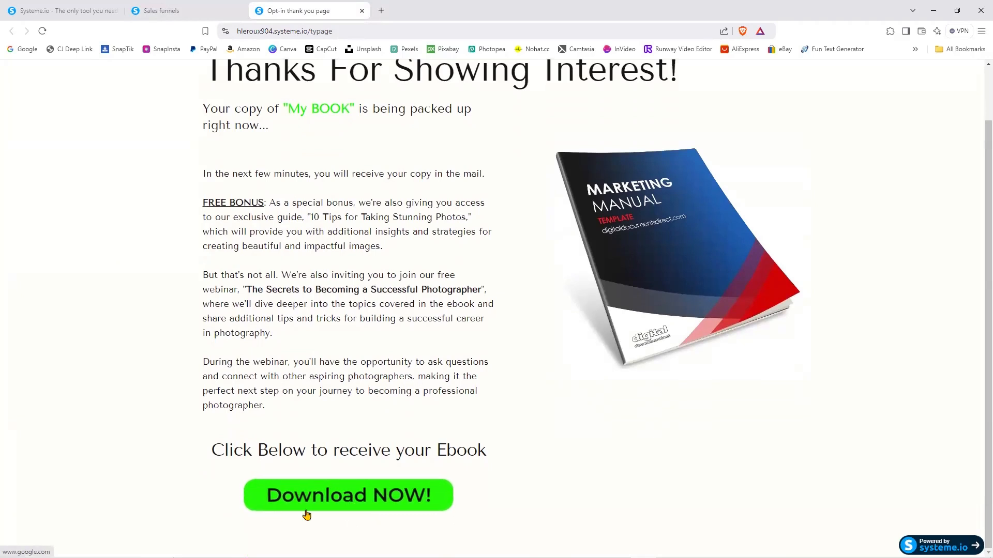
click(362, 501)
key(ctrl+w)
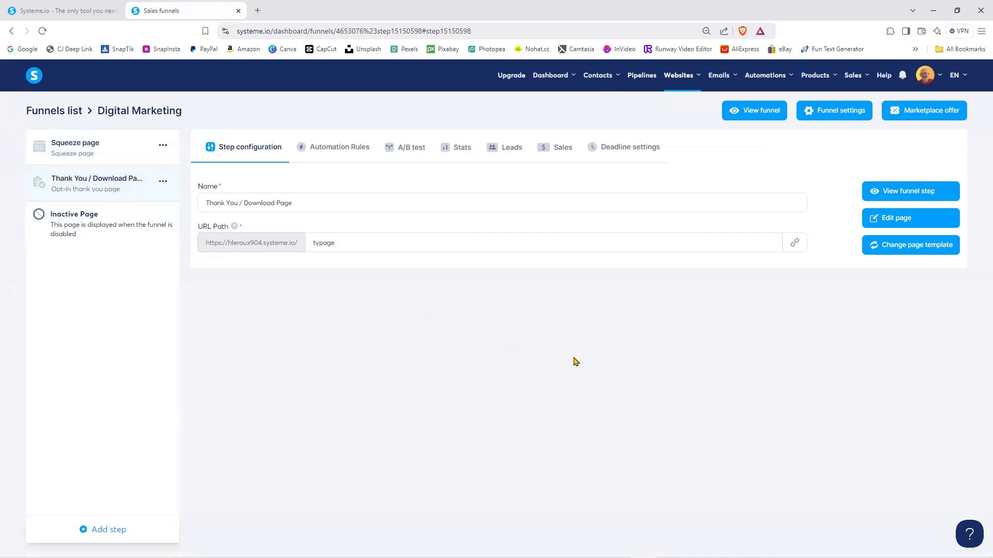
Step: Open the contacts list and delete the contact registered through the test opt-in
mouse_move(731, 80)
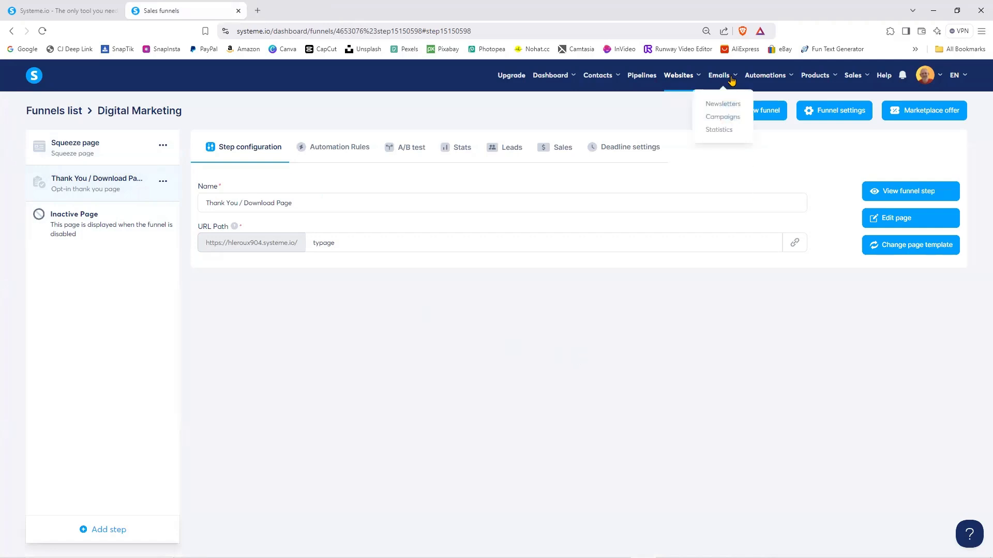
mouse_move(613, 77)
click(607, 106)
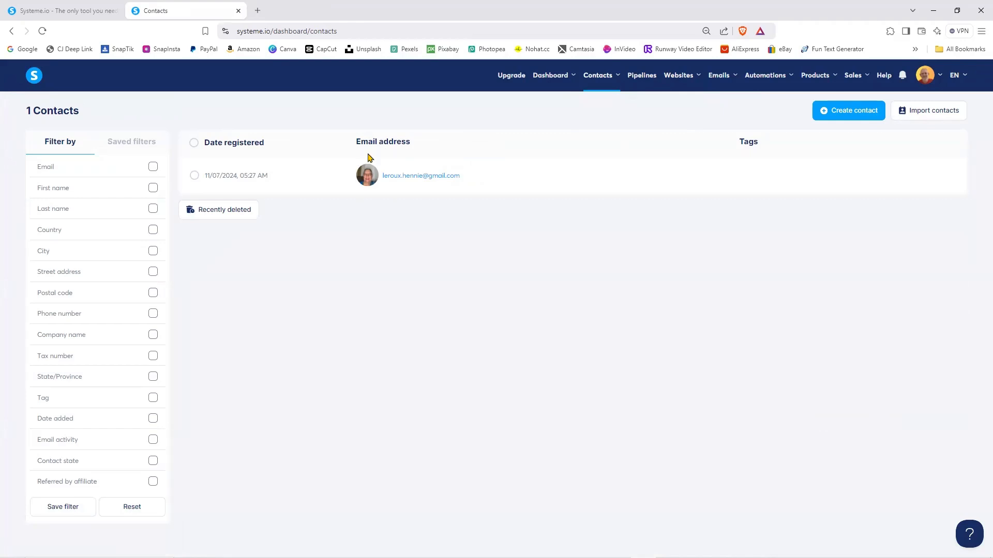
click(194, 175)
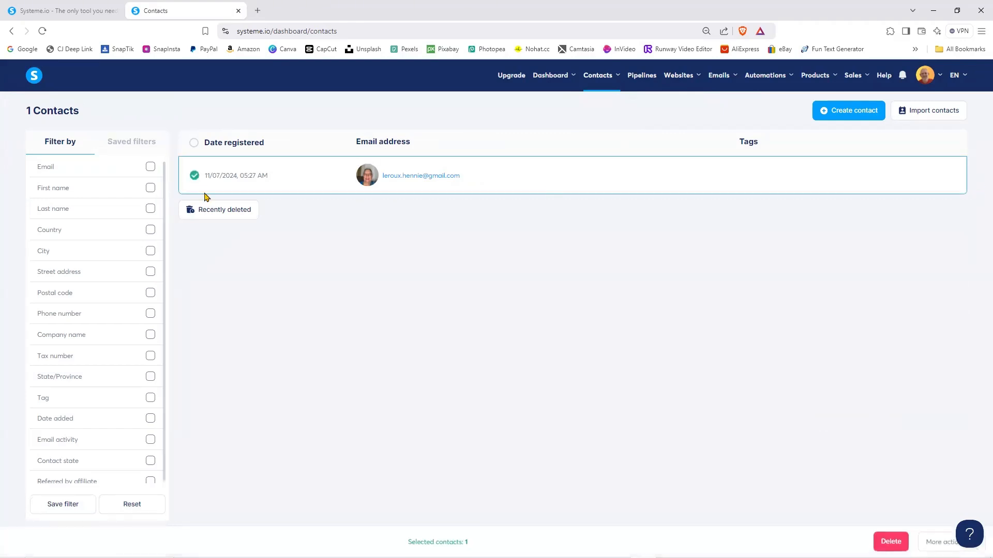
click(890, 541)
click(427, 345)
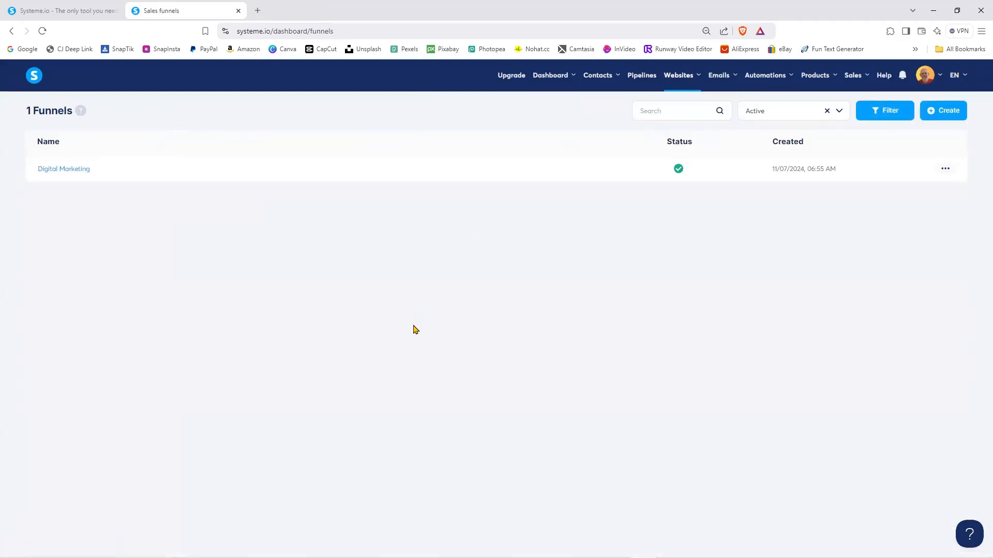
Step: Open the Digital Marketing funnel's squeeze page for editing and replace "FREE" with "My" in the "Get Your FREE EBook NOW!" line
click(67, 170)
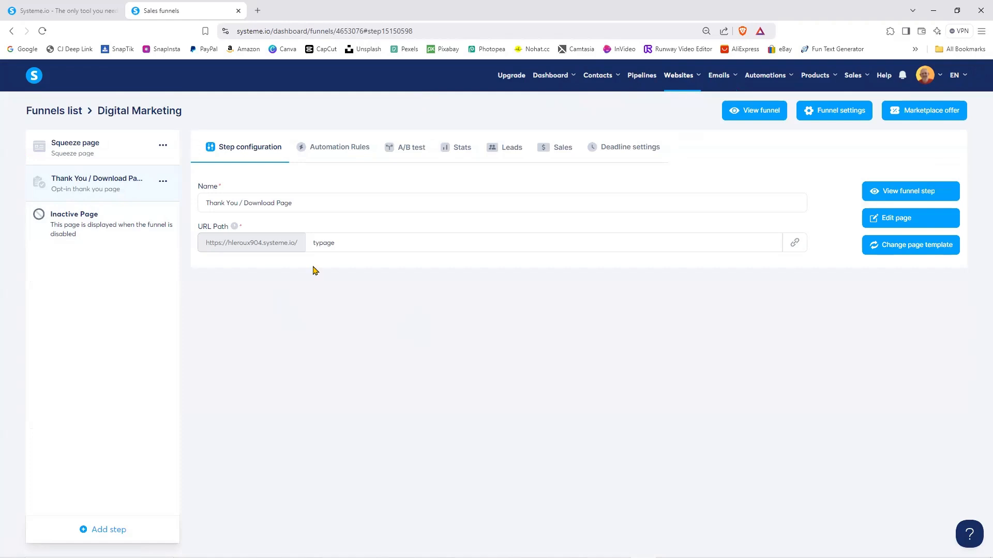
click(82, 151)
click(883, 221)
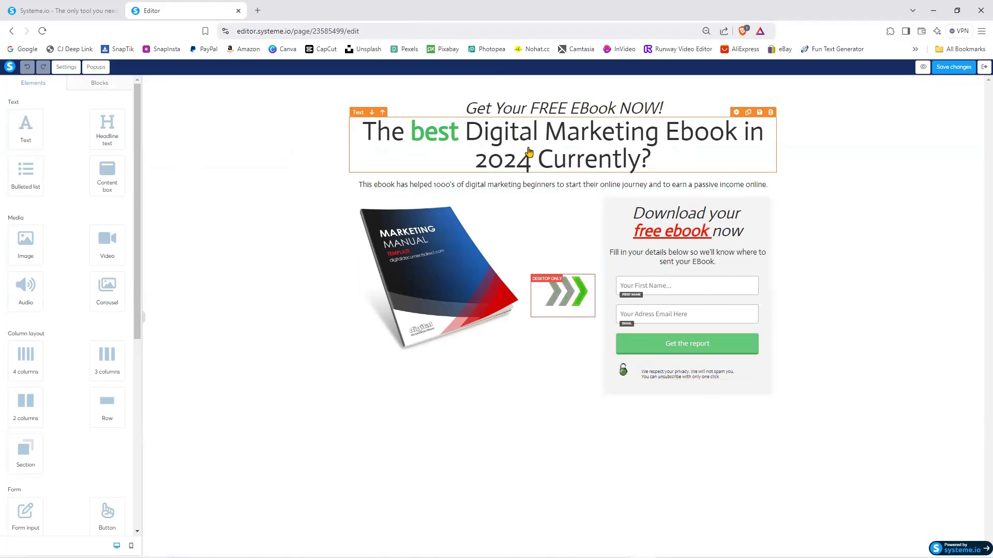
click(540, 109)
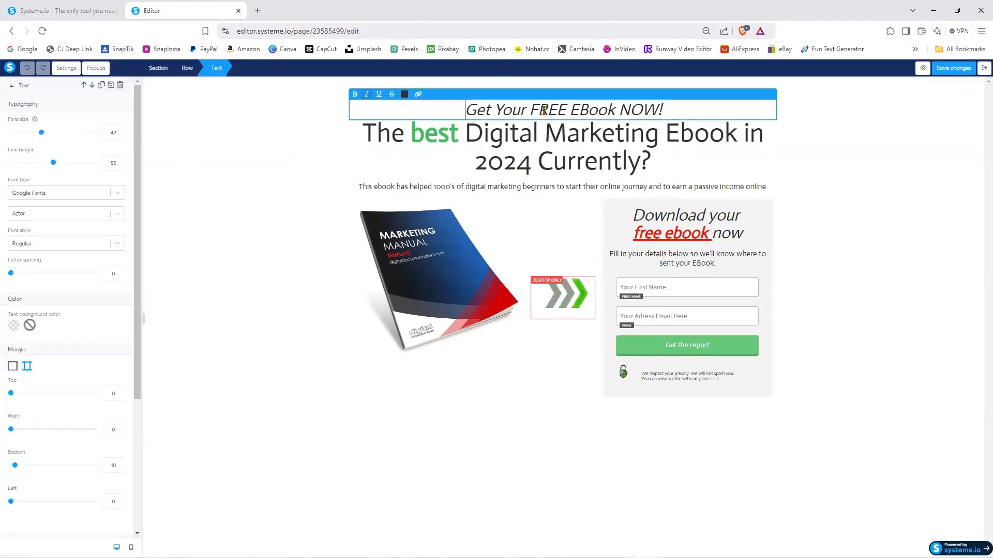
drag(529, 110, 568, 107)
text(My)
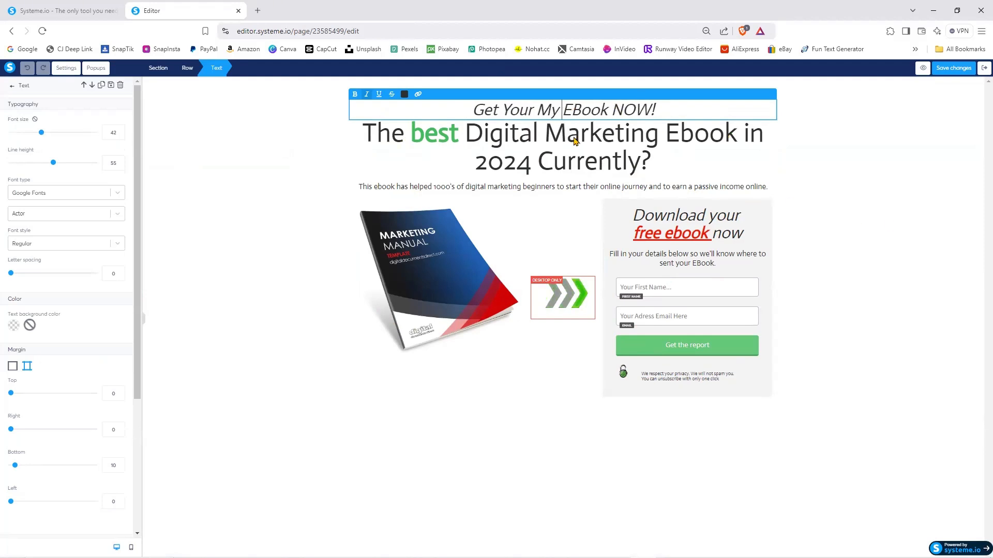
Step: Remove the word "free" from the "Download your free ebook now" form heading and save the squeeze page
click(662, 233)
click(662, 234)
drag(663, 233, 636, 237)
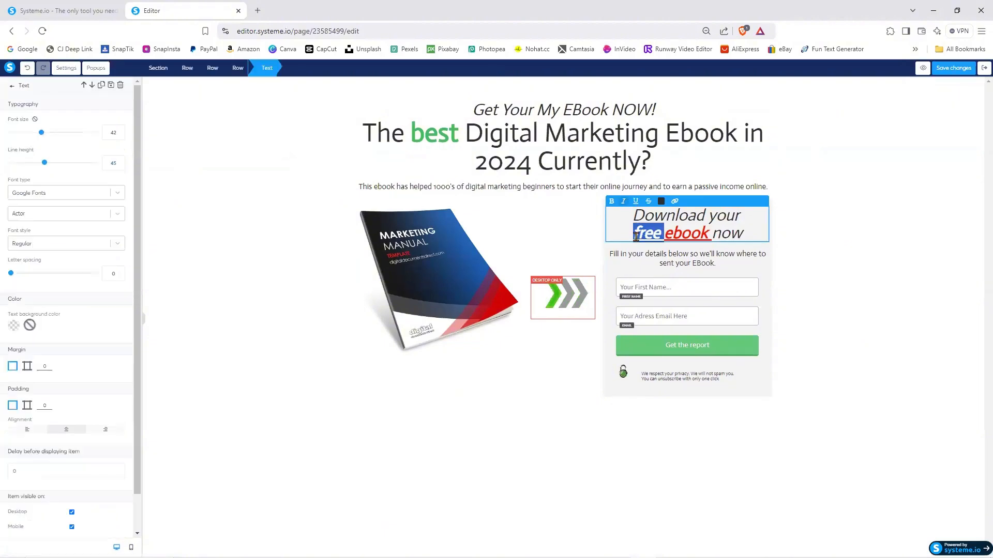
key(BackSpace)
click(221, 369)
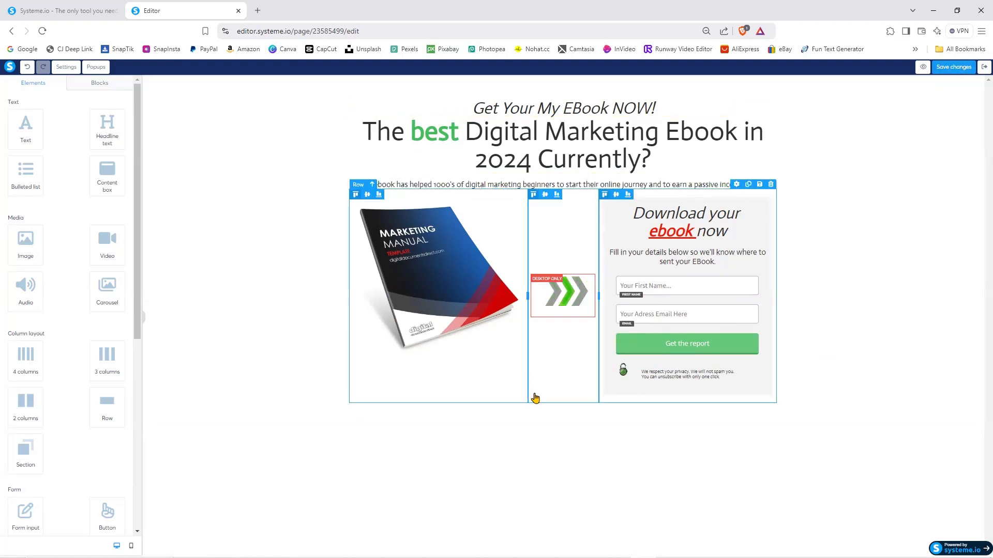
click(958, 70)
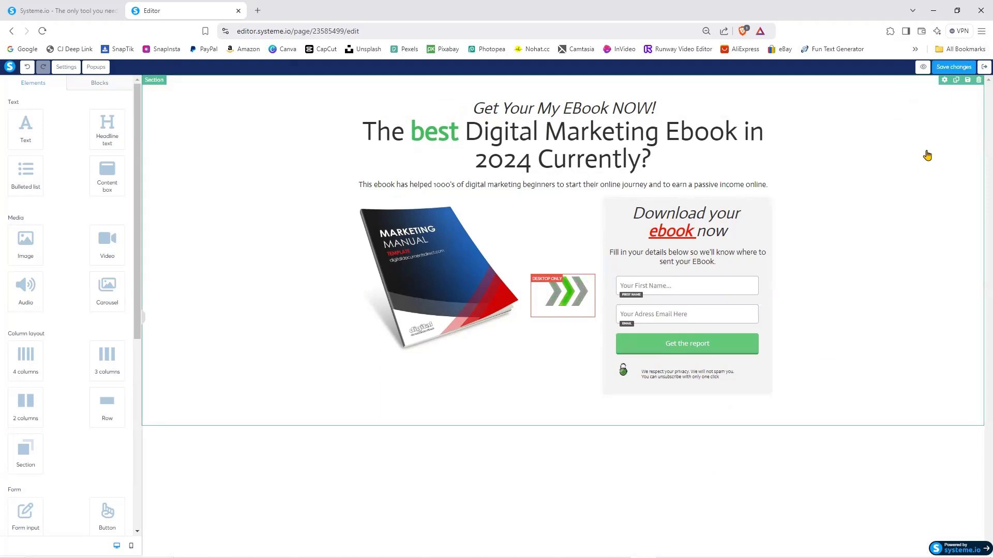
Step: Leave the squeeze page editor and add a funnel step named "My Book Sales Page" of type Sales page
click(984, 67)
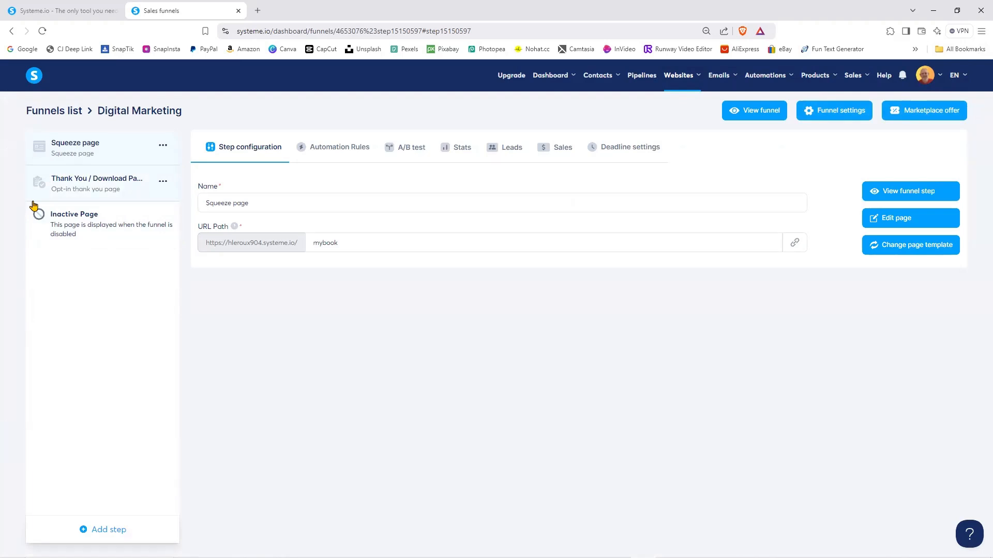
click(115, 530)
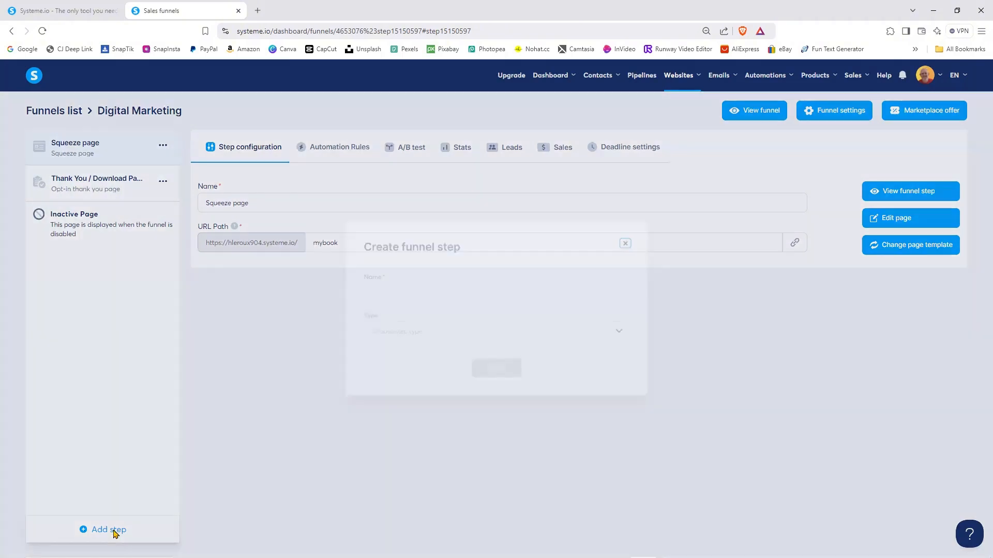
click(386, 289)
text(My Book Sales Page)
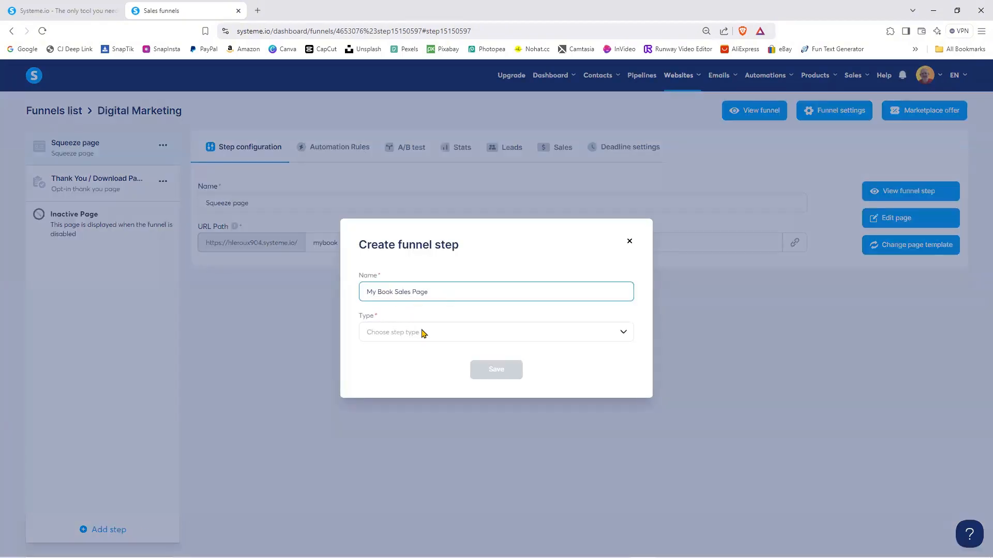
click(611, 337)
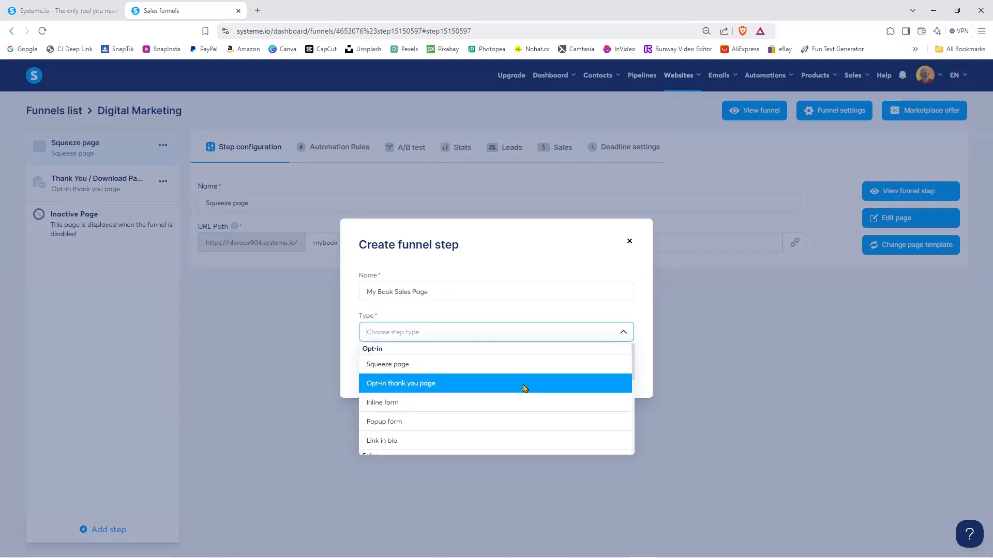
scroll(514, 392, down, 3)
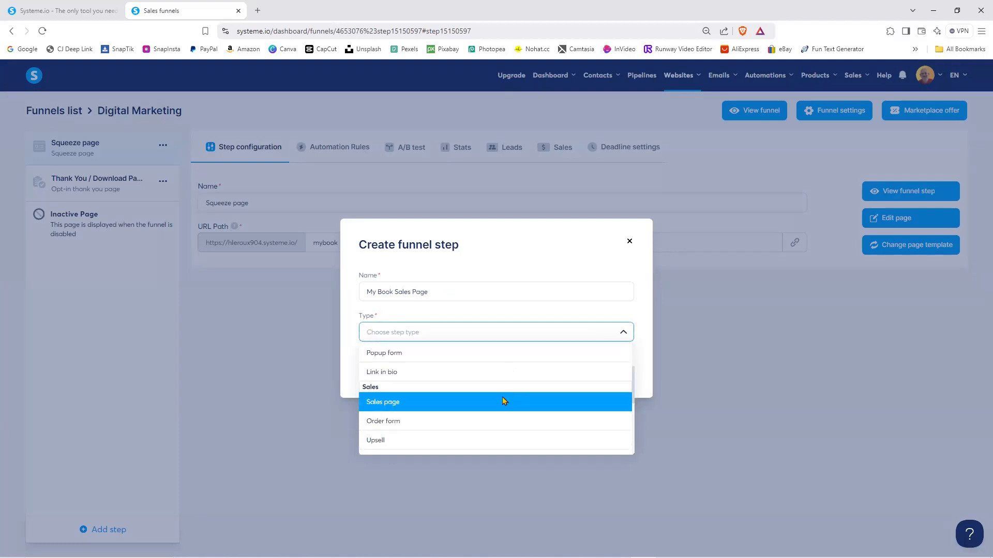
click(418, 408)
click(508, 372)
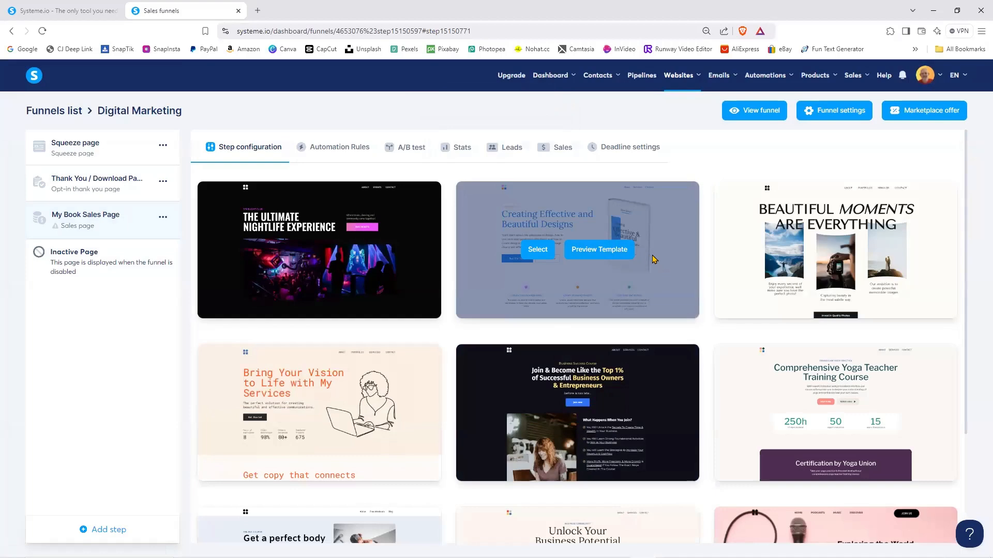
Step: Apply the "Creating Effective and Beautiful Designs" template to the new sales page and save its URL path as "salespage"
scroll(620, 238, down, 1)
click(541, 184)
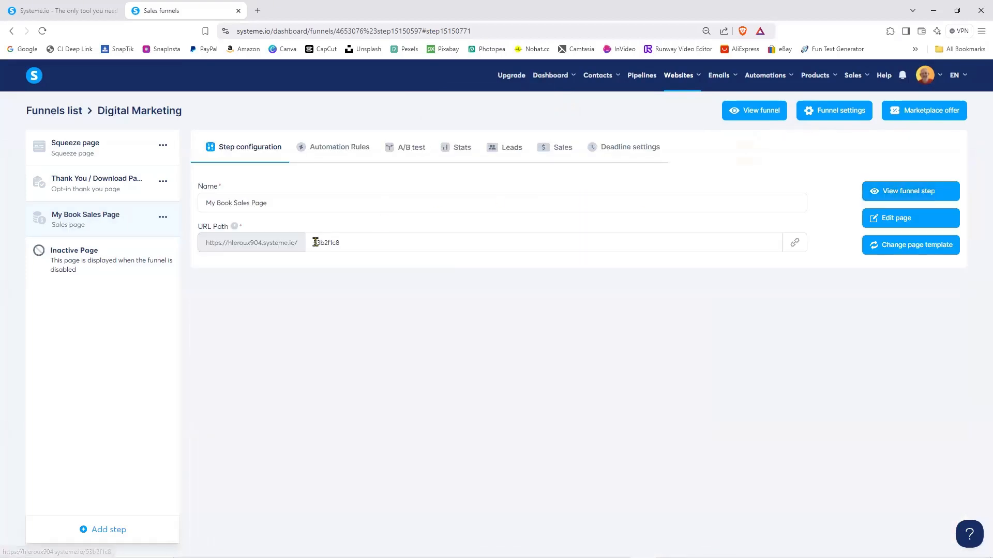
click(365, 244)
text(salespag)
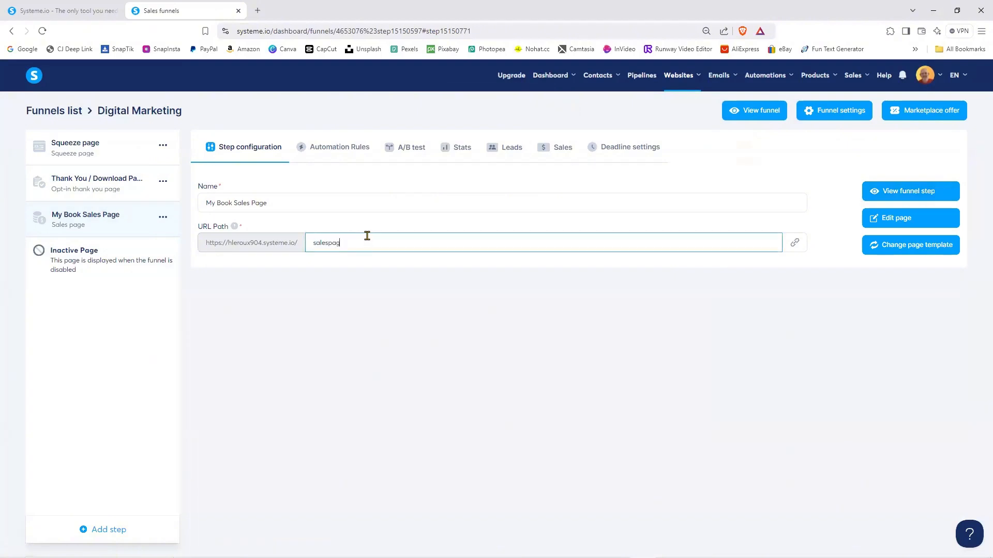
text(e)
click(797, 244)
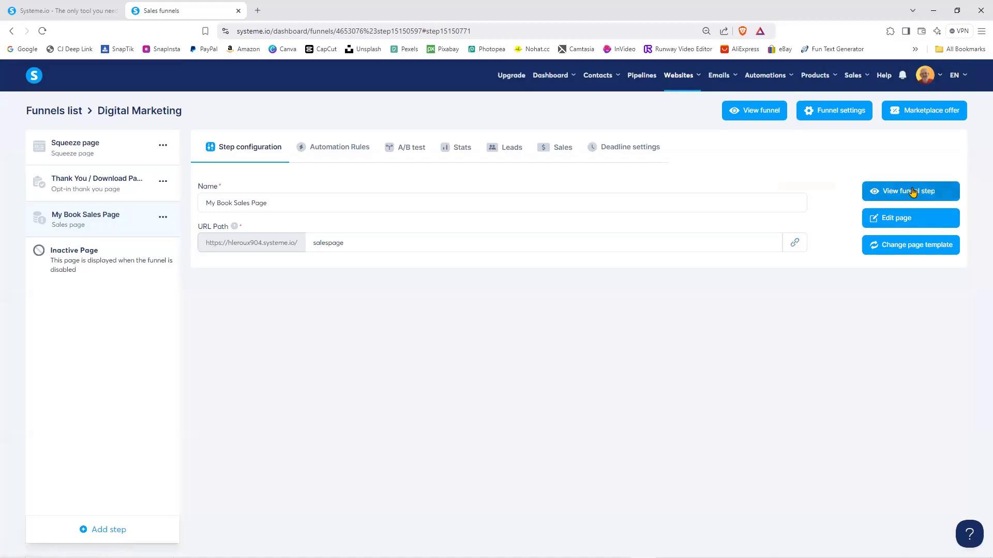
Step: View the live sales page, look through all its sections down to the FAQ, and close its browser tab
click(912, 193)
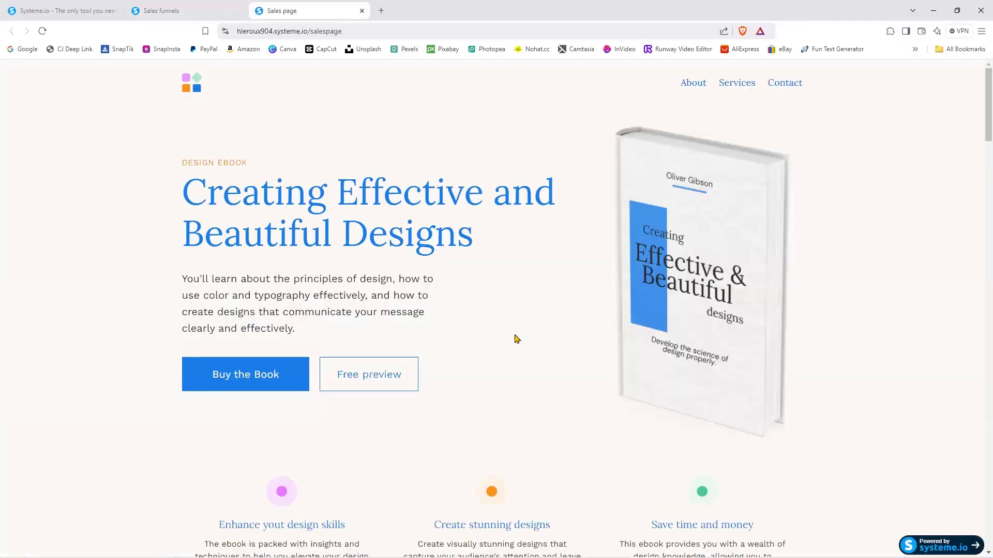
scroll(515, 339, down, 20)
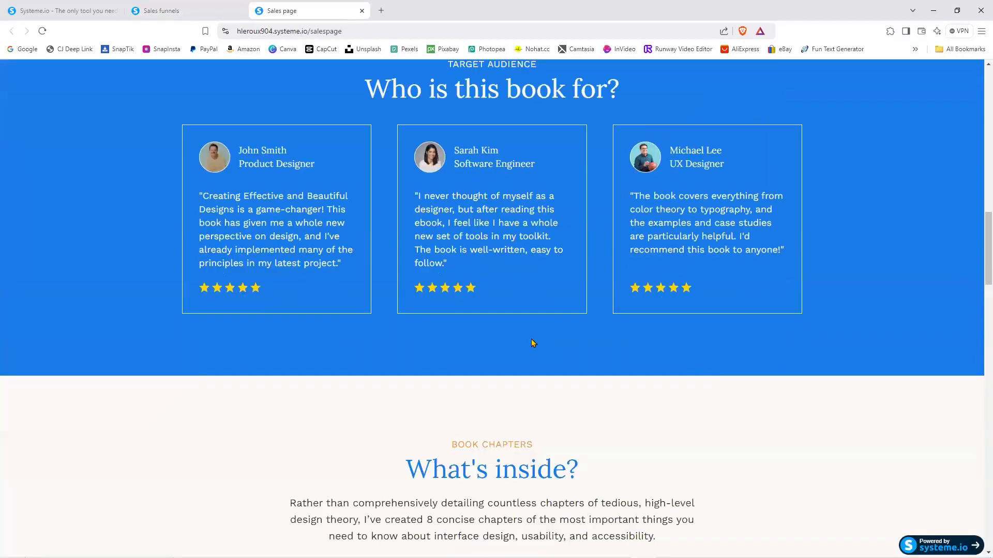
scroll(531, 342, down, 10)
scroll(554, 356, down, 7)
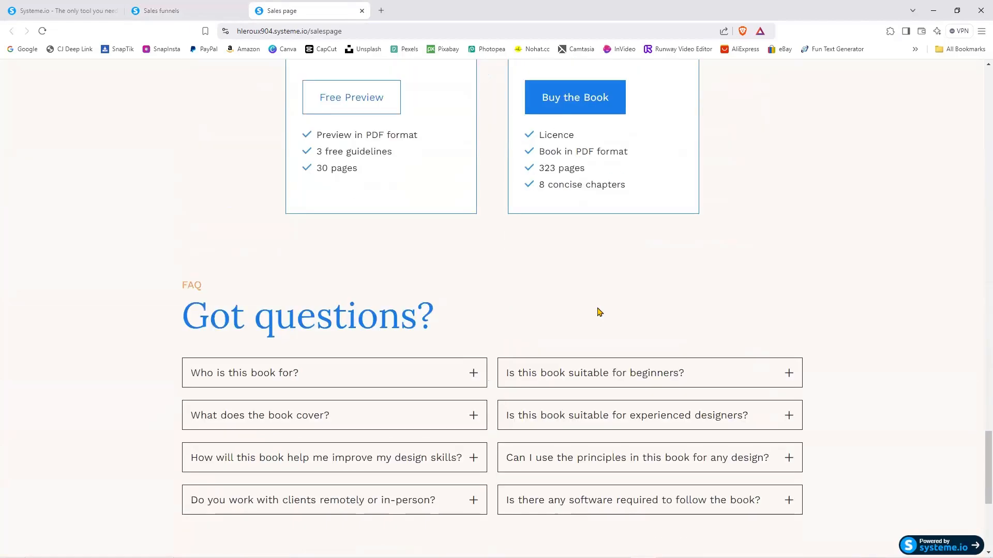
scroll(599, 310, up, 20)
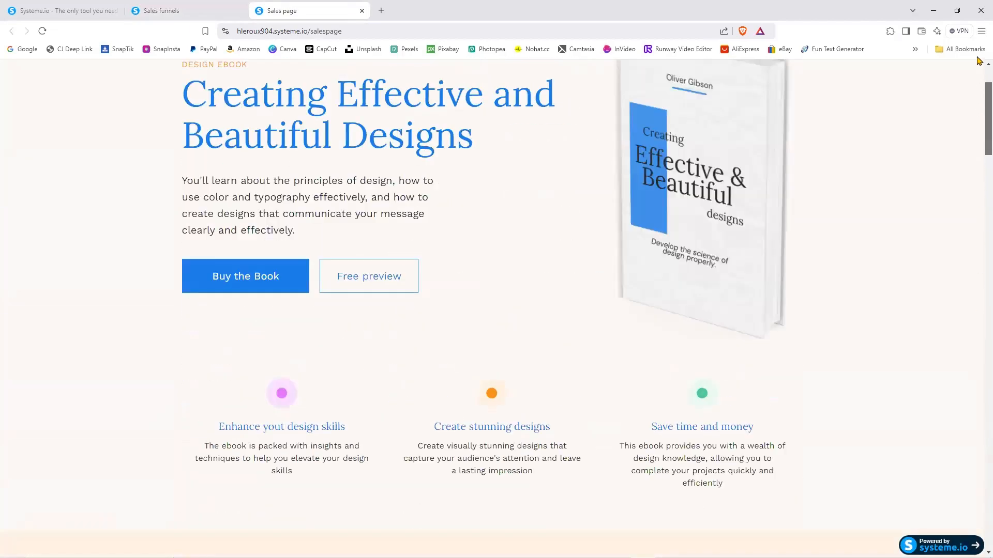
click(362, 11)
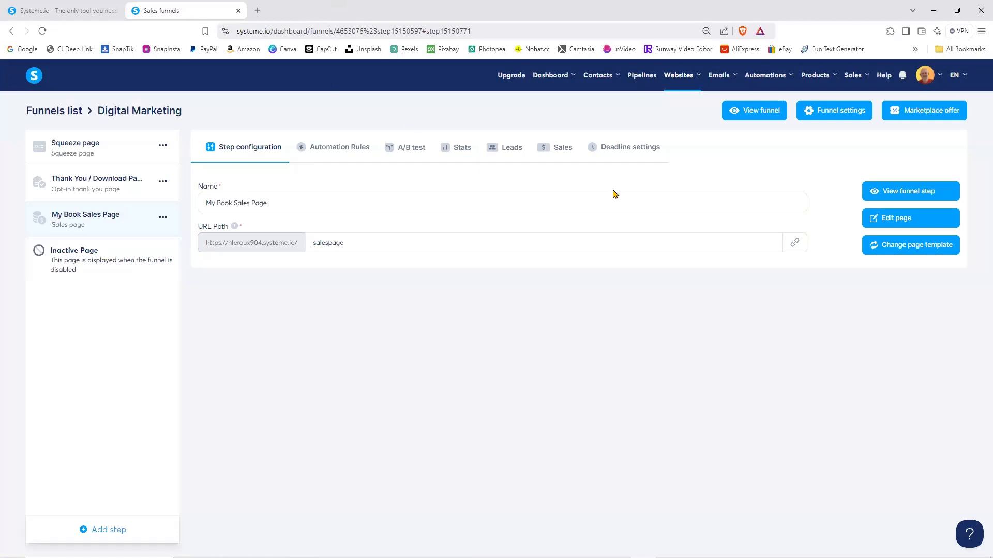
Step: Open the sales page for editing and delete the "Free preview" button beside "Buy the Book" in the hero section
click(897, 218)
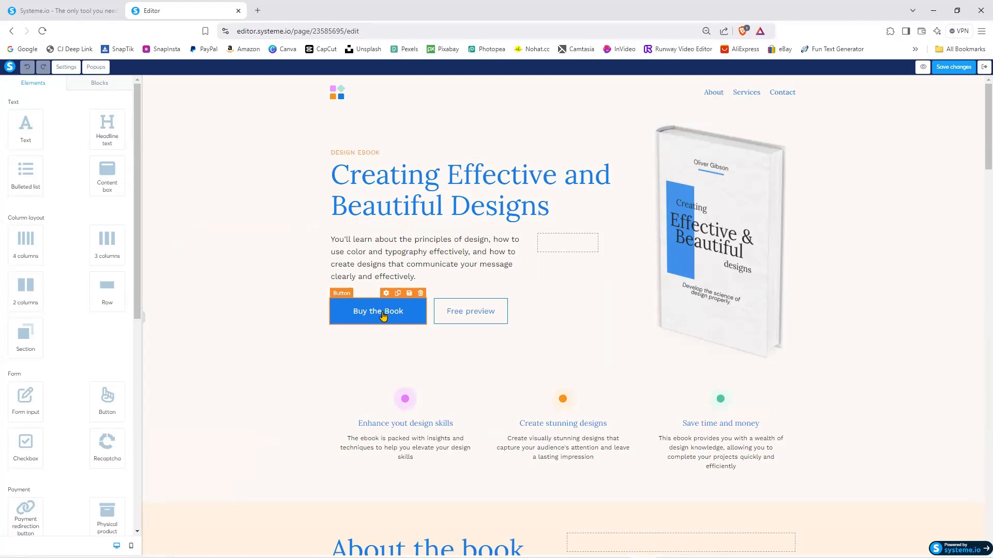
click(592, 228)
click(543, 99)
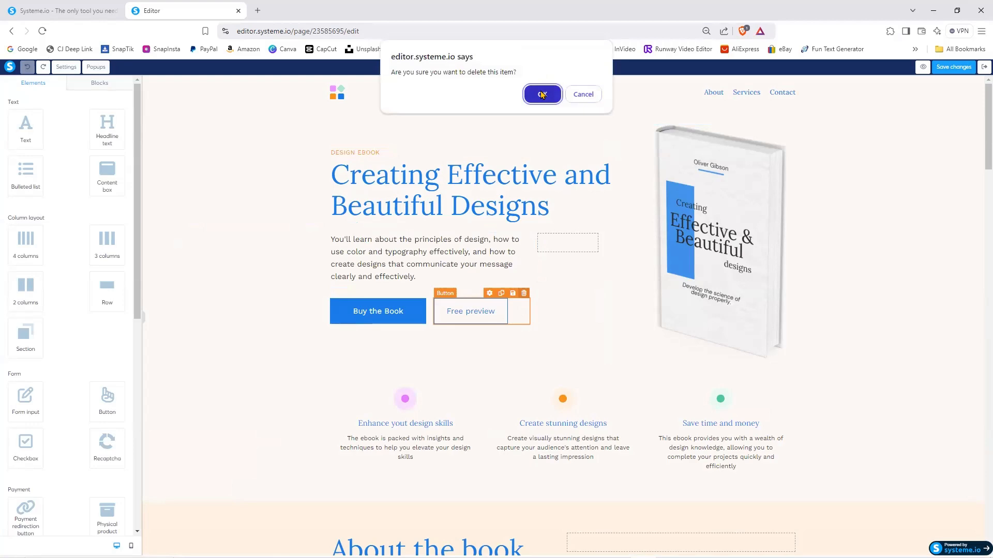
click(541, 94)
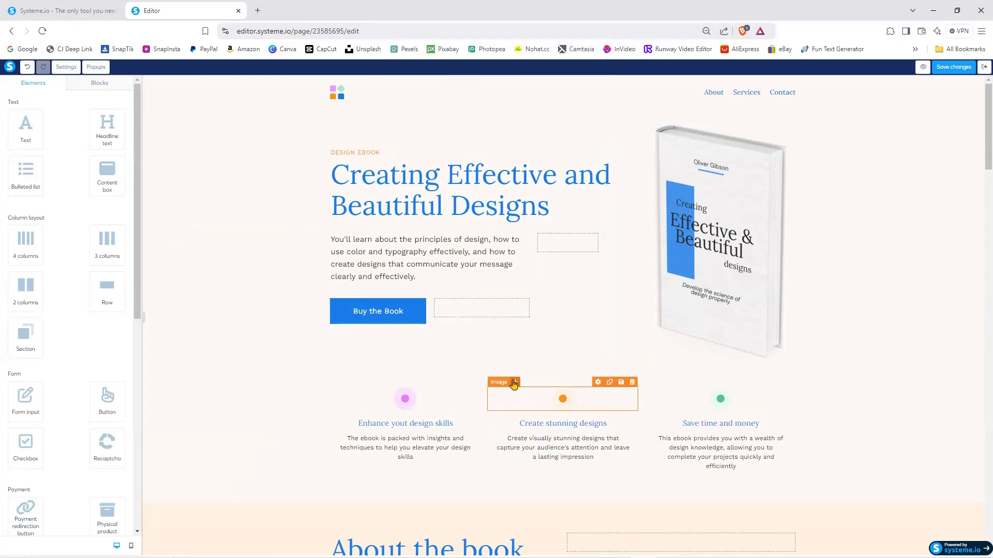
Step: Delete the section with the row of brand logos between the About Me and Pricing sections
scroll(849, 421, down, 6)
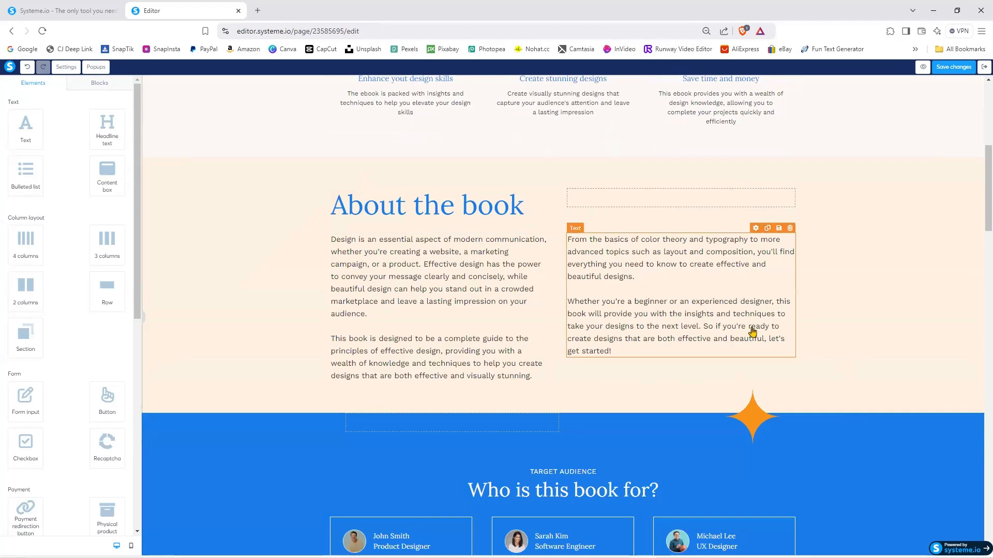
scroll(920, 368, down, 4)
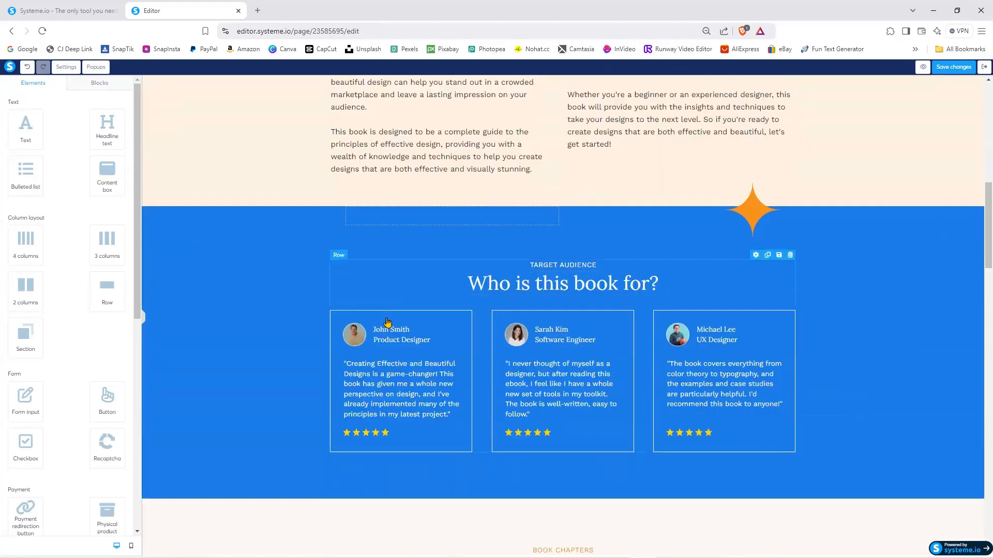
scroll(770, 423, down, 8)
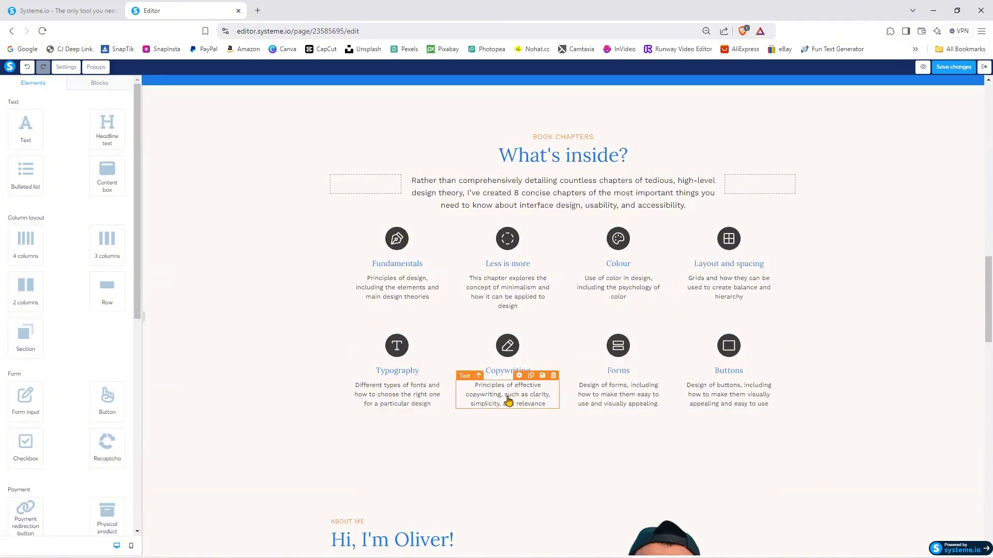
scroll(672, 457, down, 7)
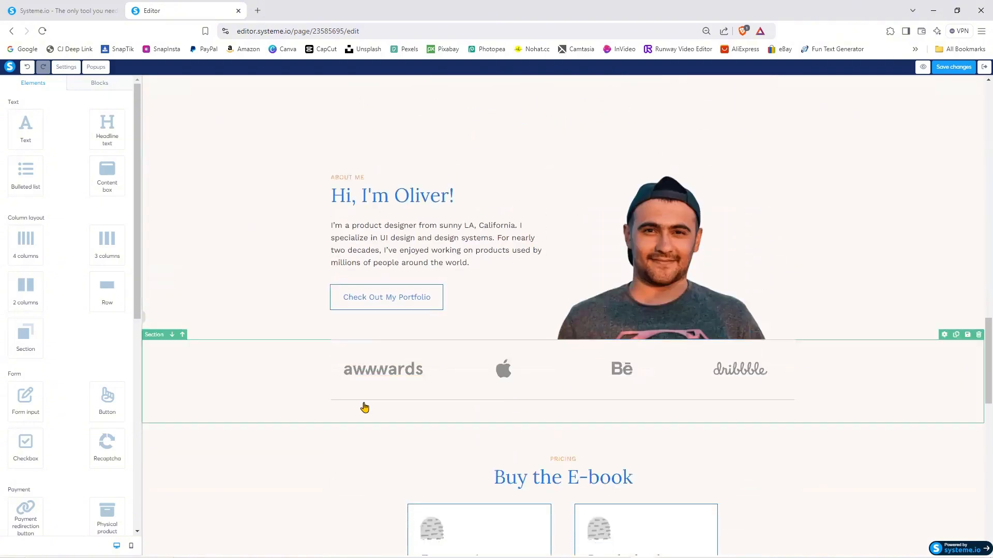
click(979, 335)
click(541, 94)
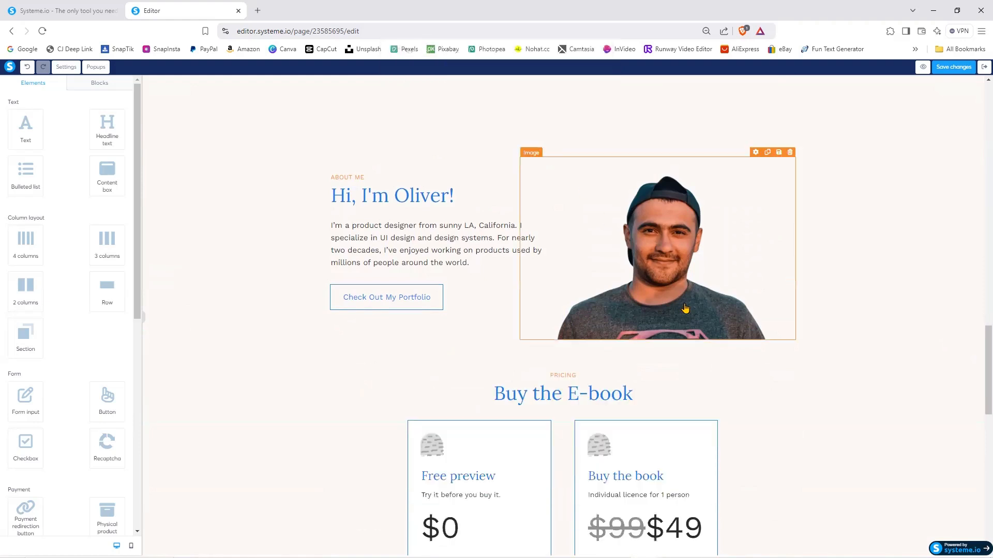
Step: Delete the "Free preview" pricing card from the "Buy the E-book" section
scroll(620, 388, down, 3)
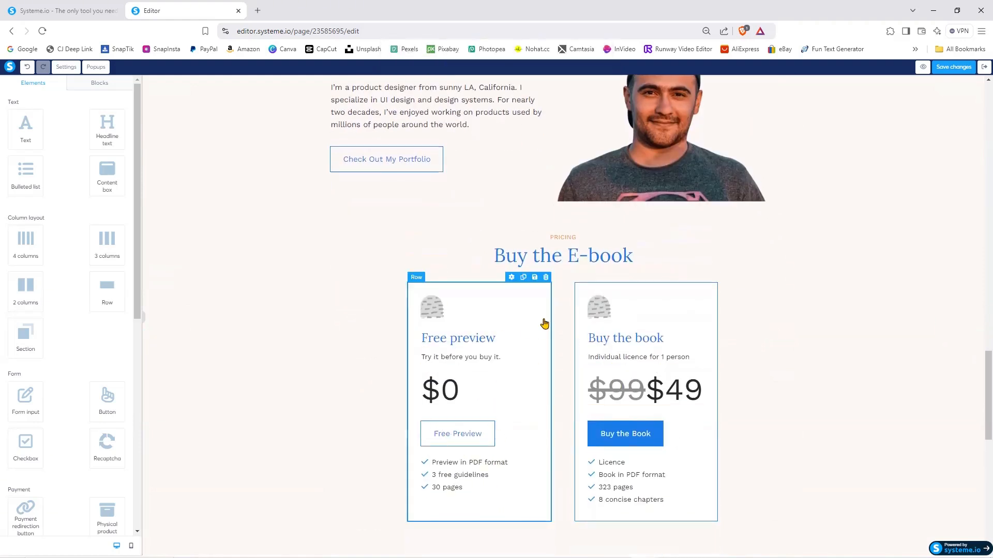
click(546, 278)
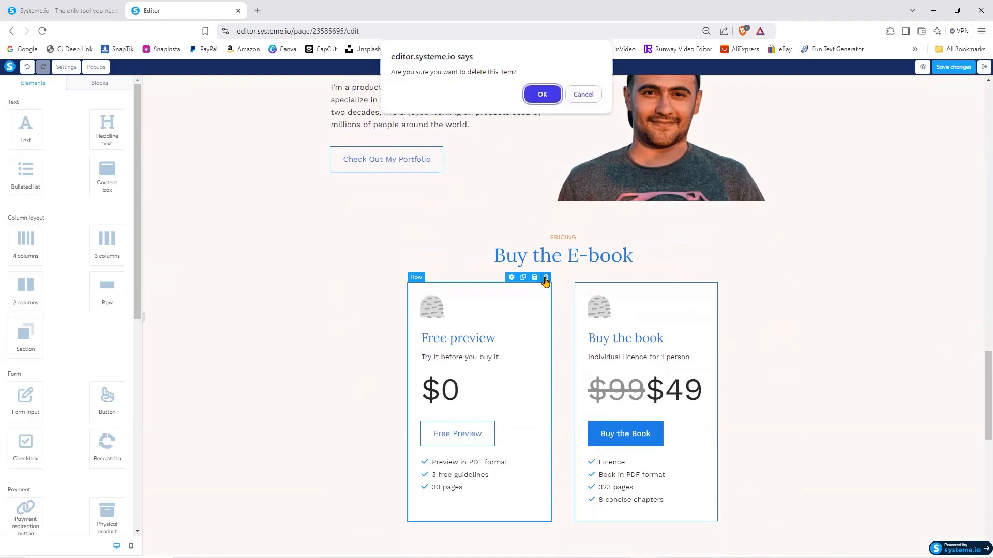
click(540, 93)
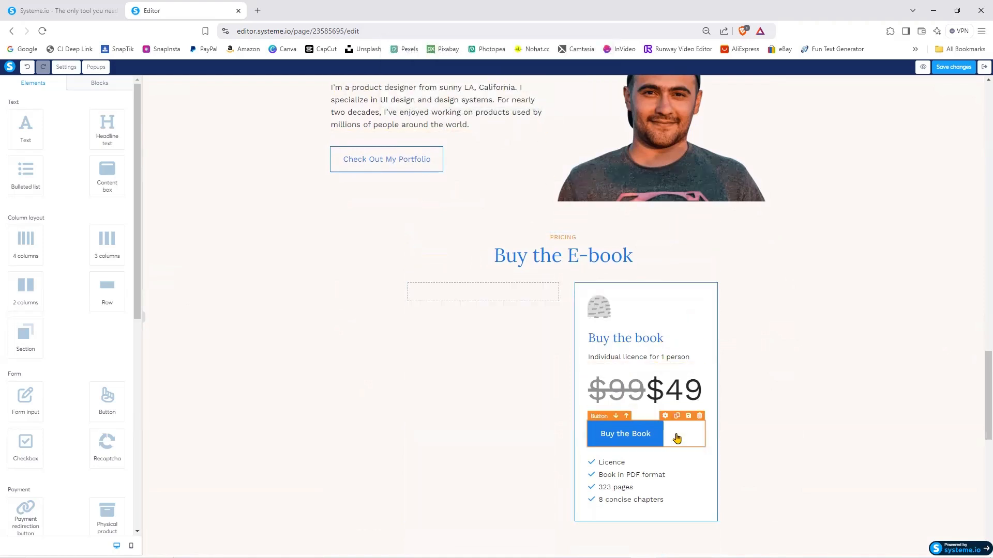
Step: Remove the struck-through $99 from the "Buy the book" card and set its price to $9.99
click(648, 393)
drag(648, 393, 589, 393)
key(BackSpace)
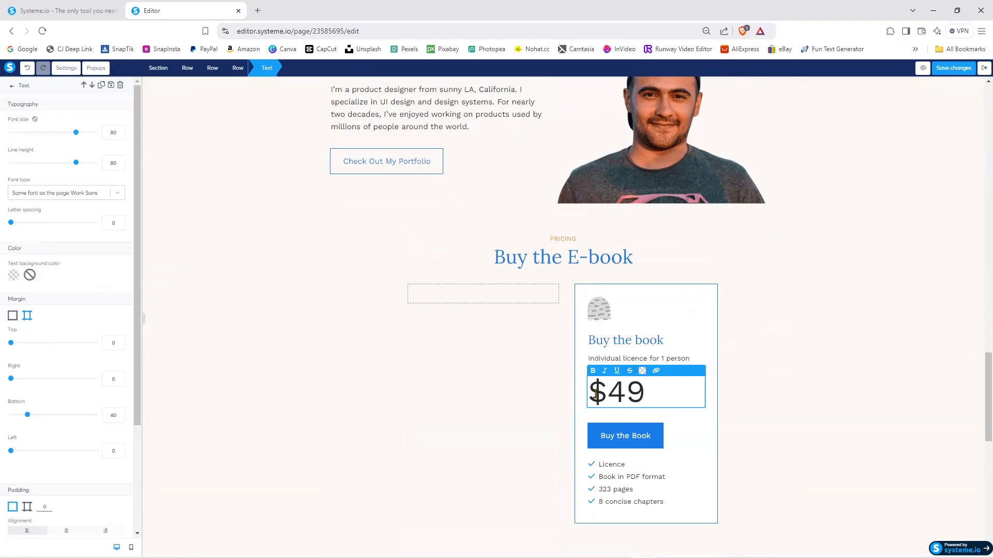
double_click(615, 393)
text(9.99)
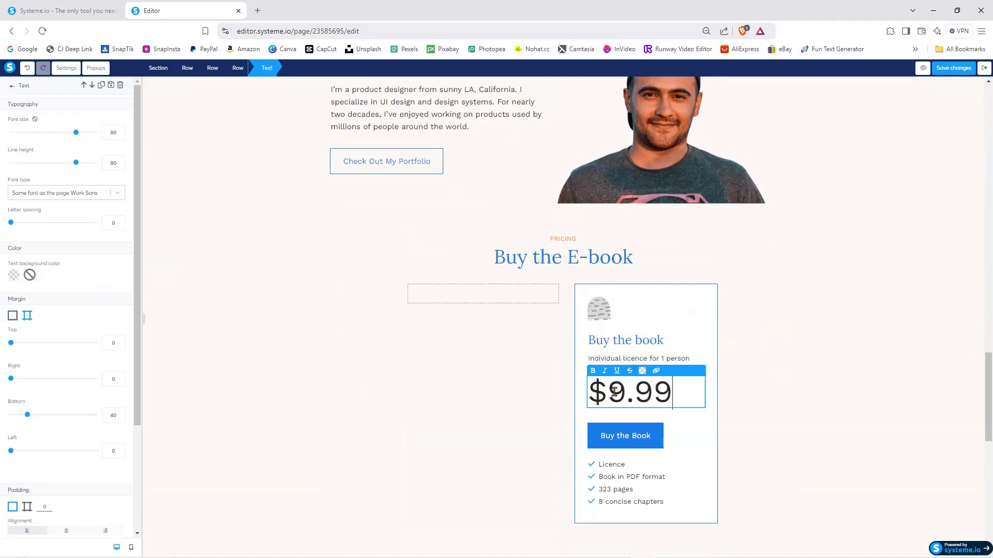
click(742, 454)
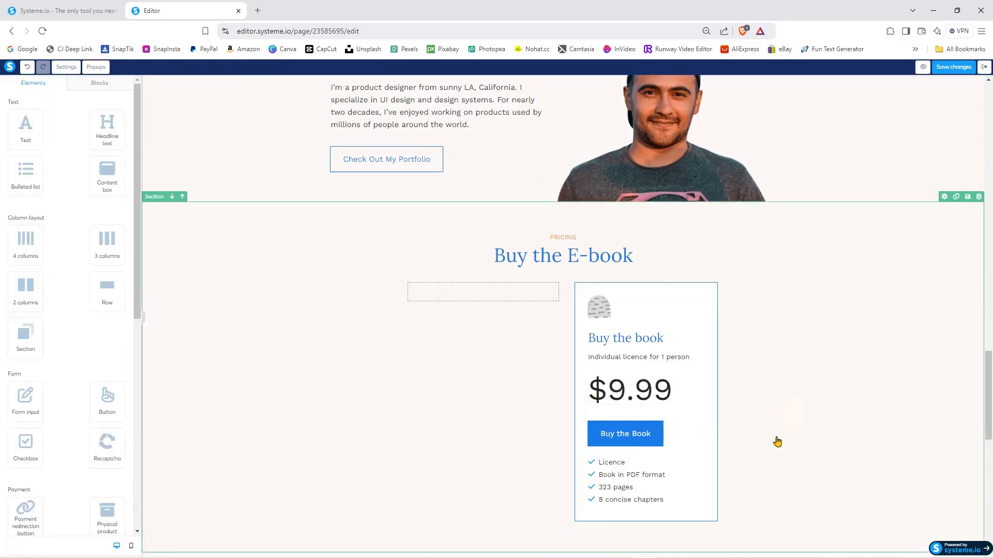
Step: Delete the footer row with the social links and newsletter form, and the "Built with systeme.io" section below the FAQ
scroll(776, 441, down, 5)
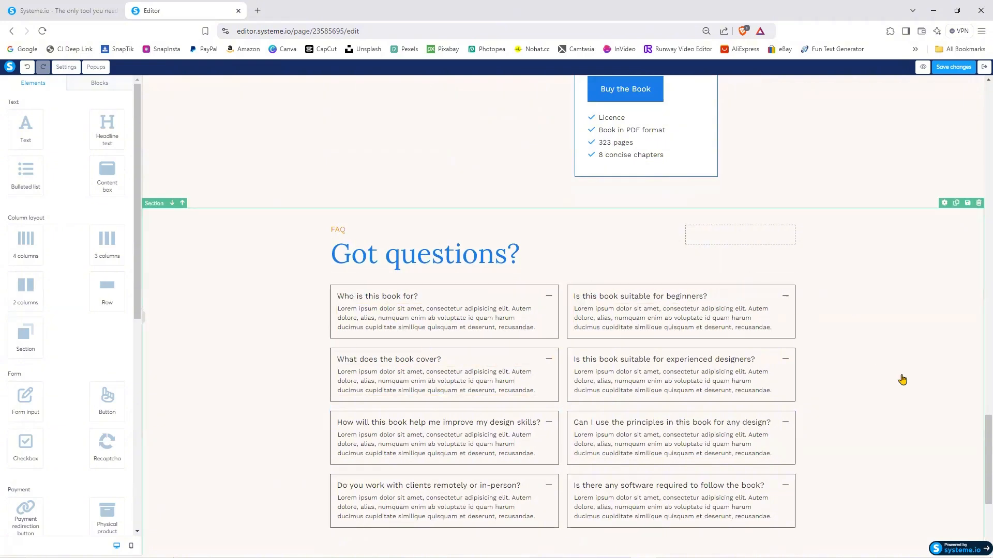
scroll(902, 379, down, 3)
click(790, 373)
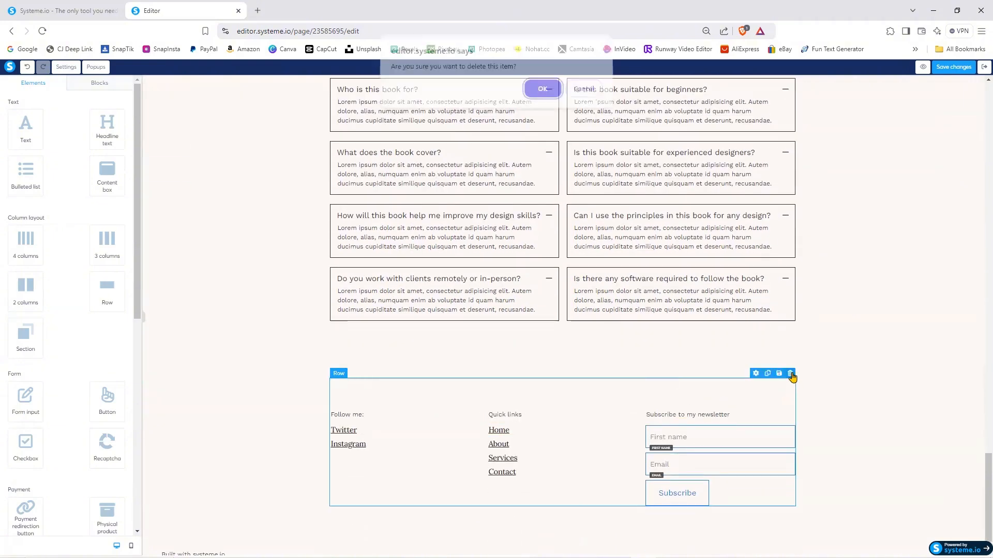
click(543, 95)
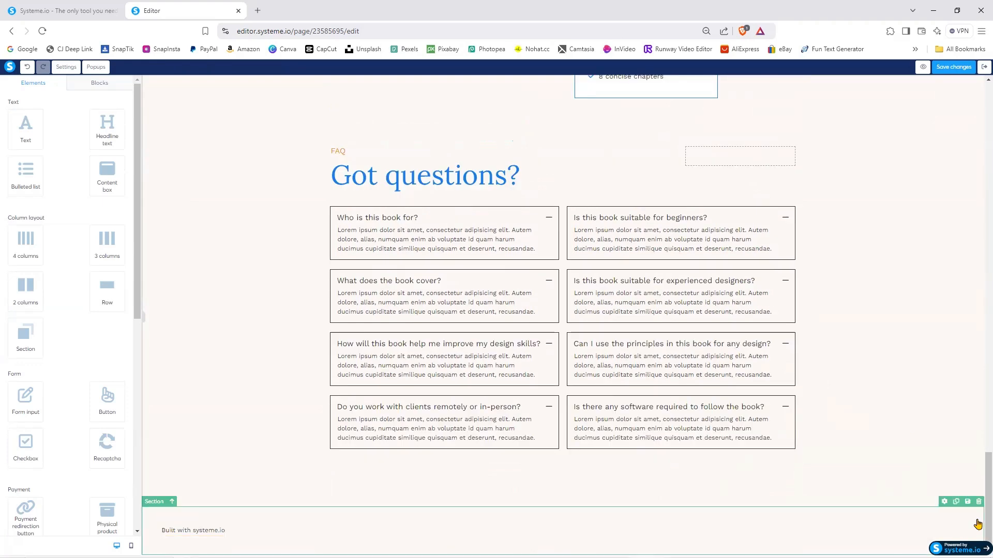
click(974, 500)
click(539, 95)
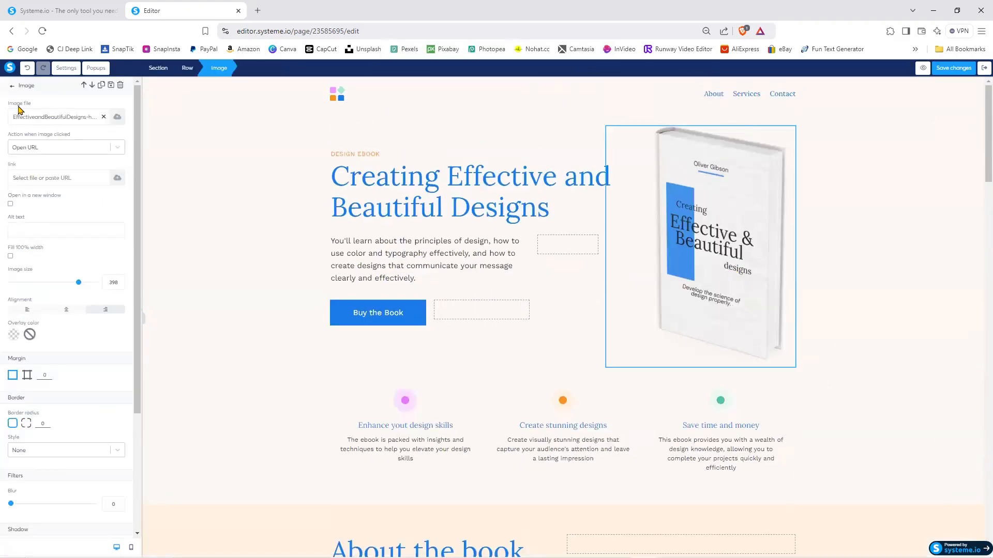
Step: Replace the hero section's book image with the previously uploaded marketing-manual-template.webp
click(103, 118)
click(118, 118)
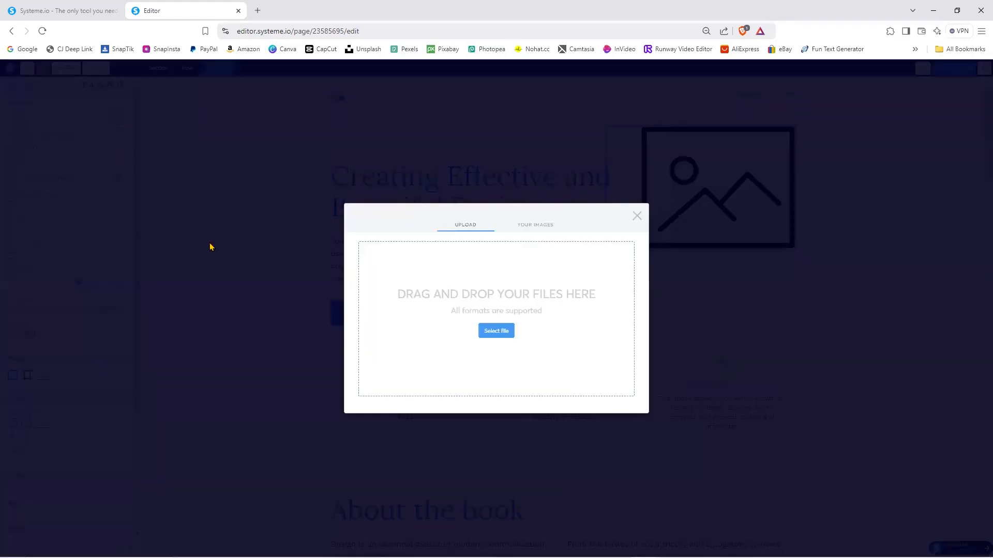
click(519, 226)
click(382, 264)
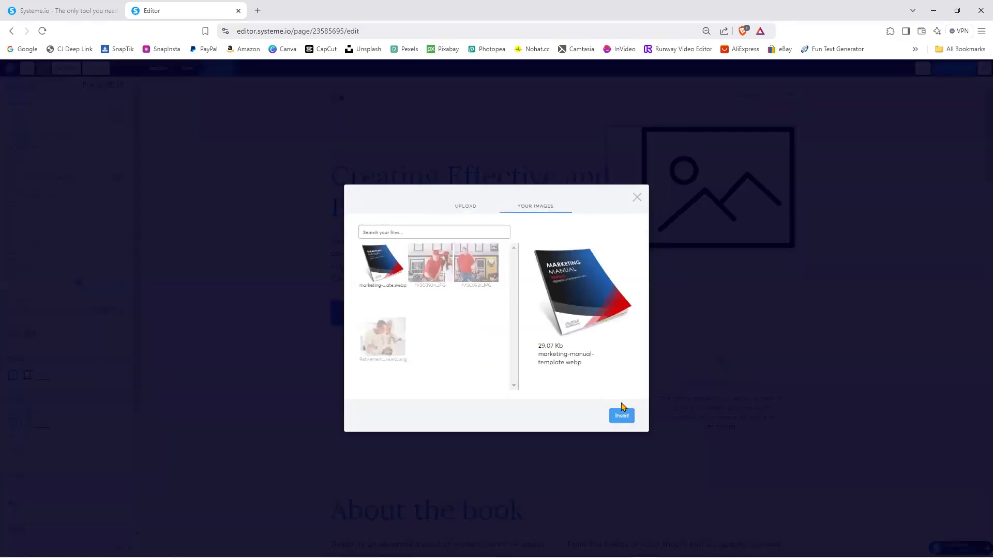
click(621, 417)
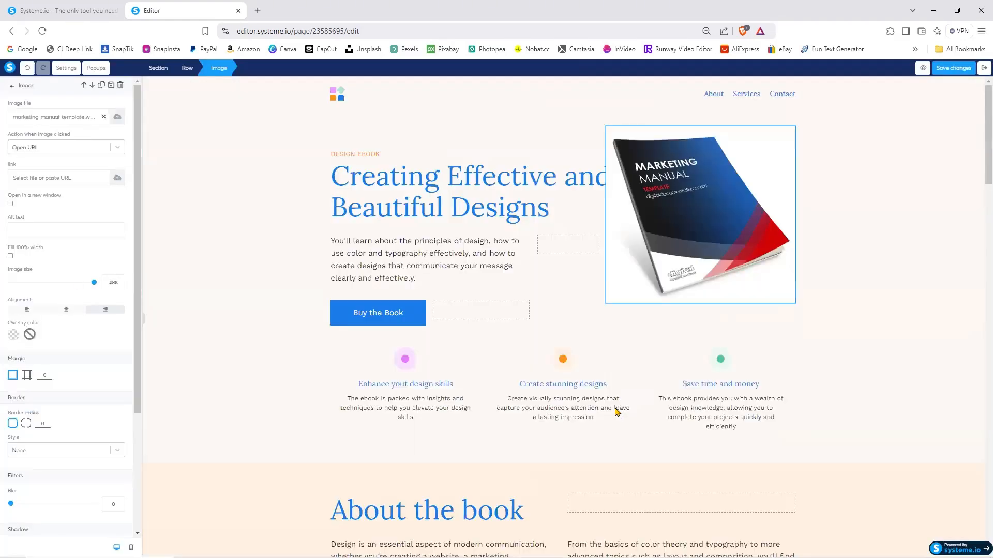
Step: Delete the "About", "Services" and "Contact" menu from the sales page's header
click(905, 397)
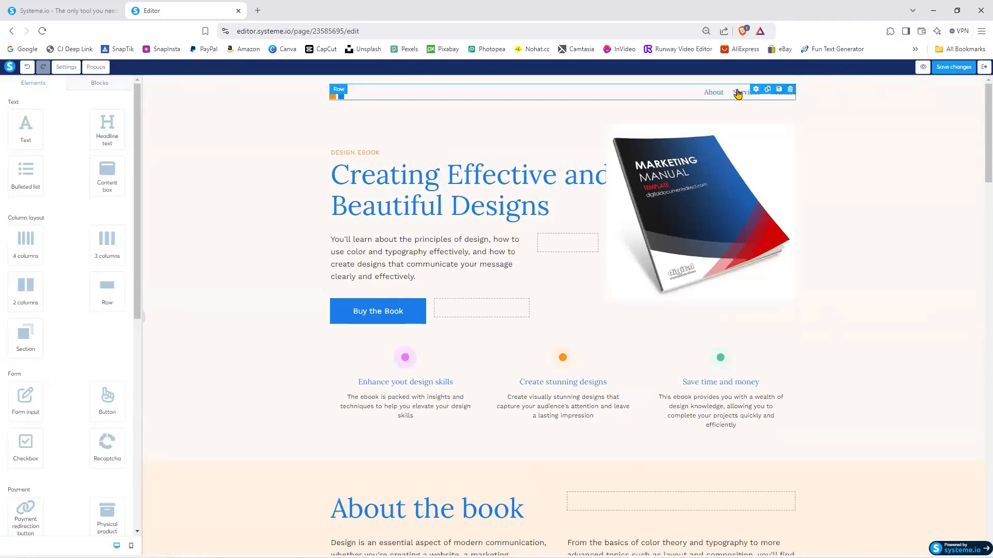
click(795, 94)
click(788, 92)
click(535, 92)
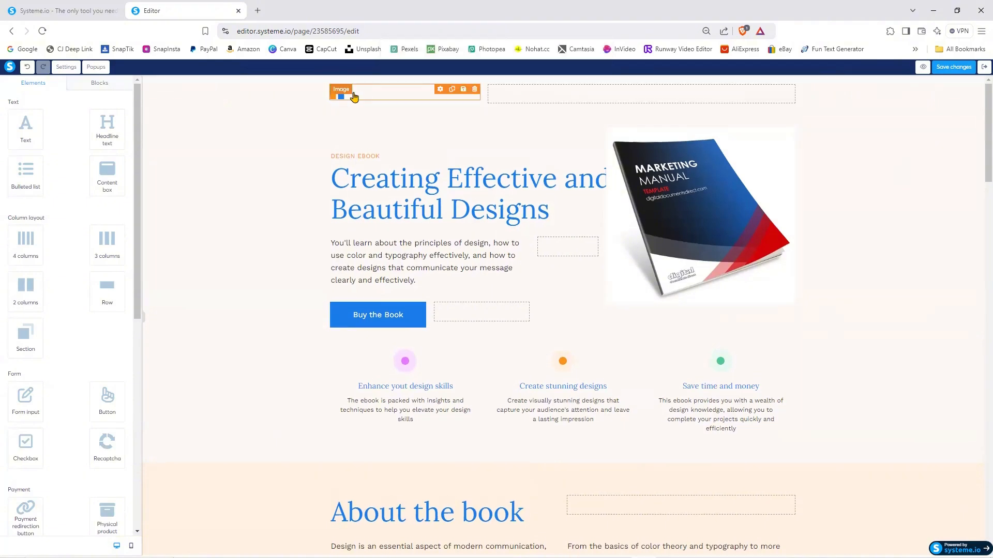
Step: Check the click action set for the "Buy the Book" buttons in the hero section and the pricing card
click(386, 322)
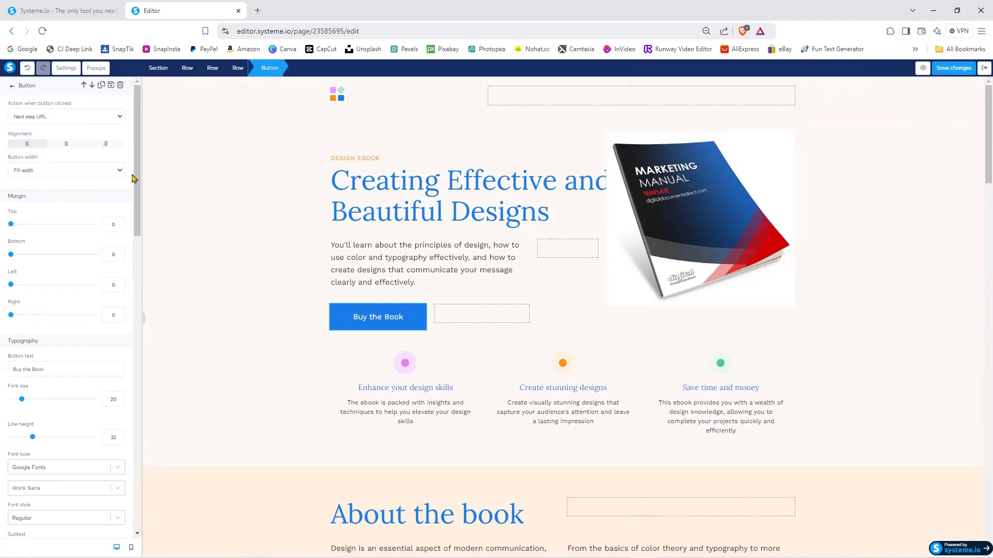
click(512, 334)
scroll(623, 330, down, 15)
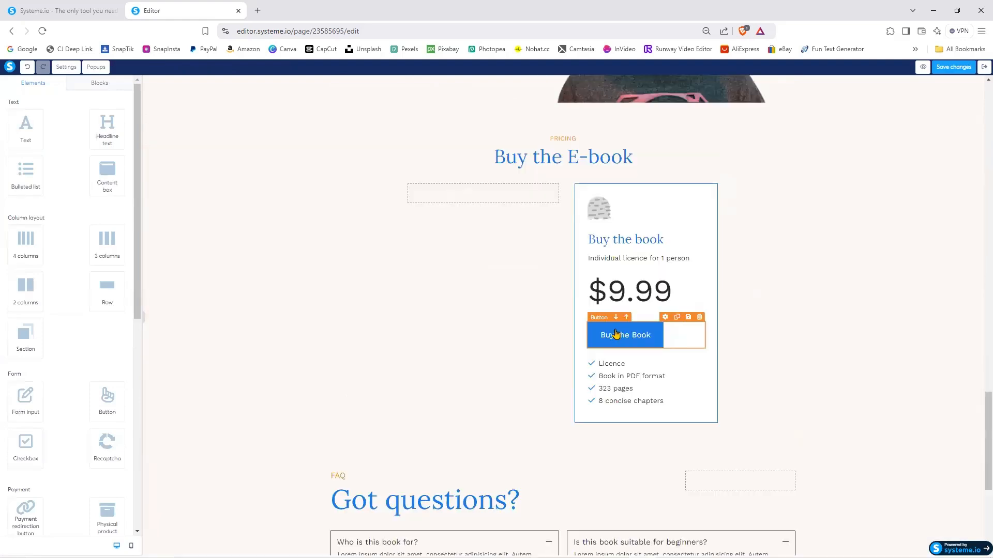
click(633, 339)
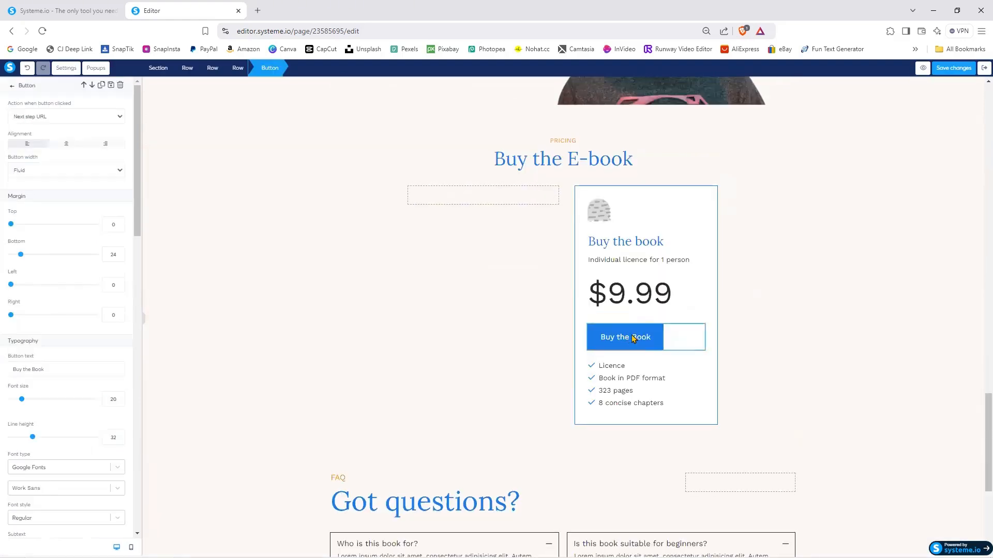
click(514, 354)
scroll(466, 336, up, 15)
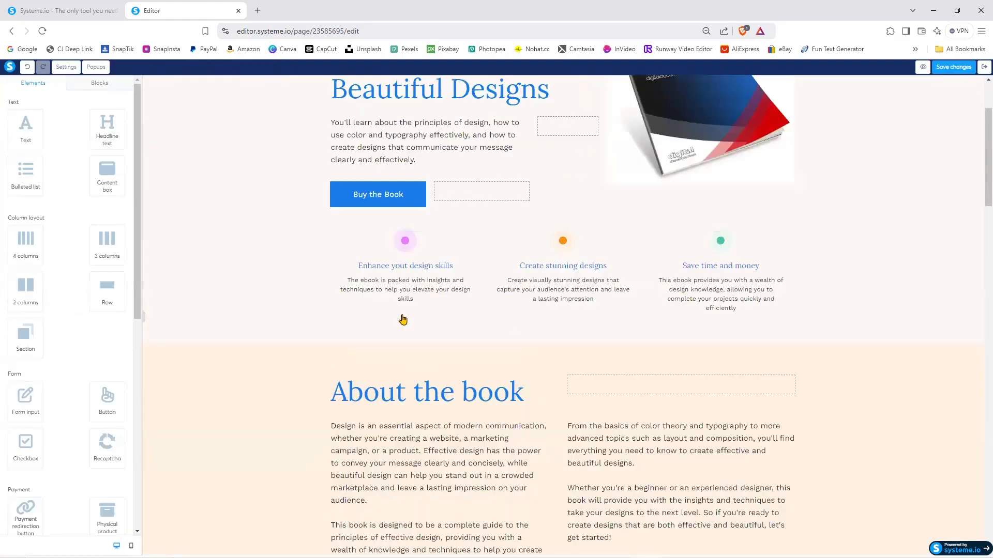
Step: Add a bold "$9.99" text below the hero's book image, and save the sales page and leave its editor
click(711, 297)
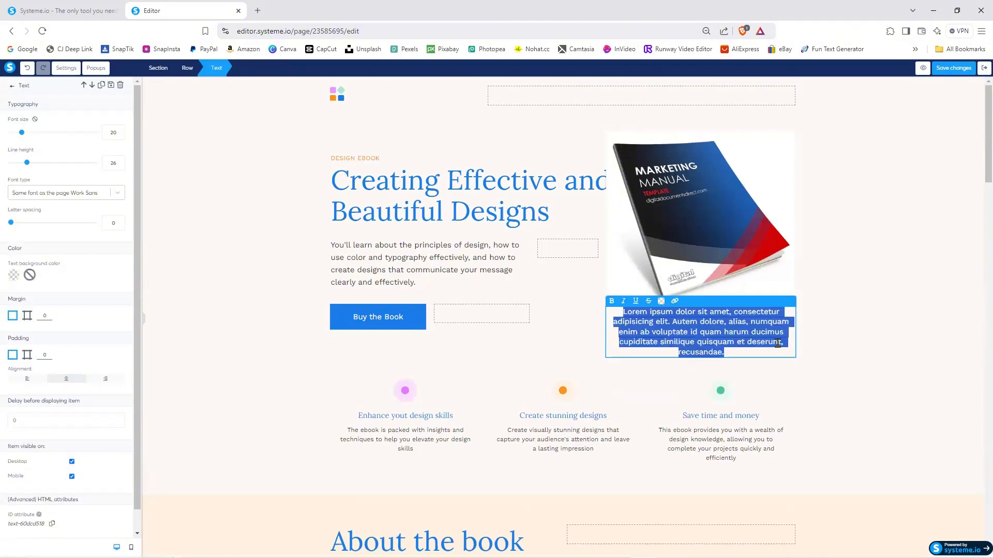
text($9.99)
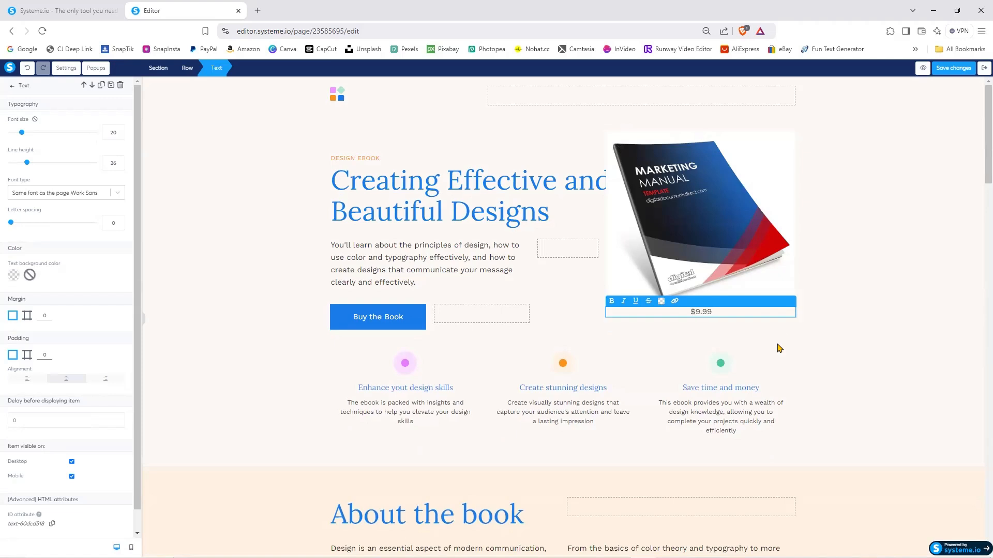
key(ctrl+a)
click(612, 301)
click(629, 253)
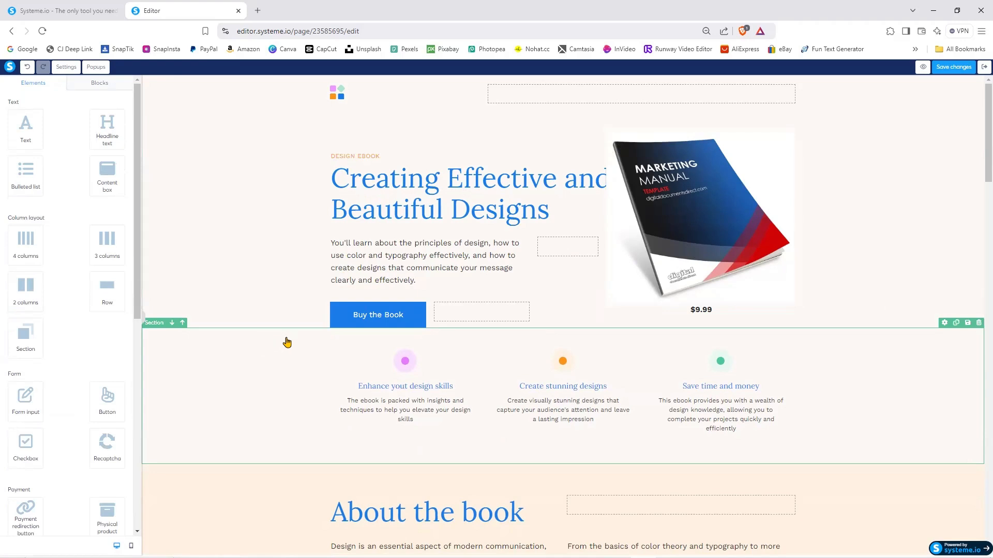
click(956, 70)
click(984, 68)
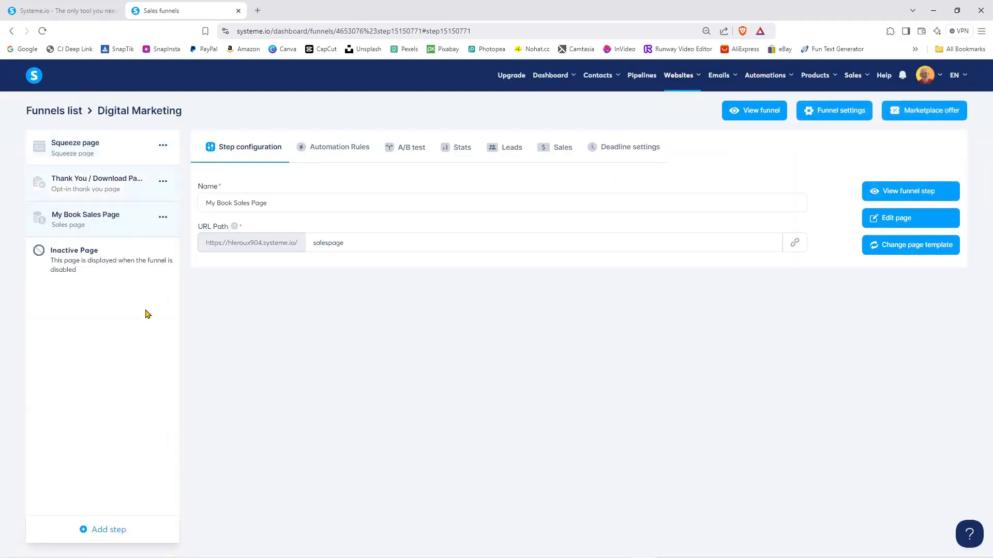
Step: Create a funnel step named "Order Now" of type Order form
click(83, 531)
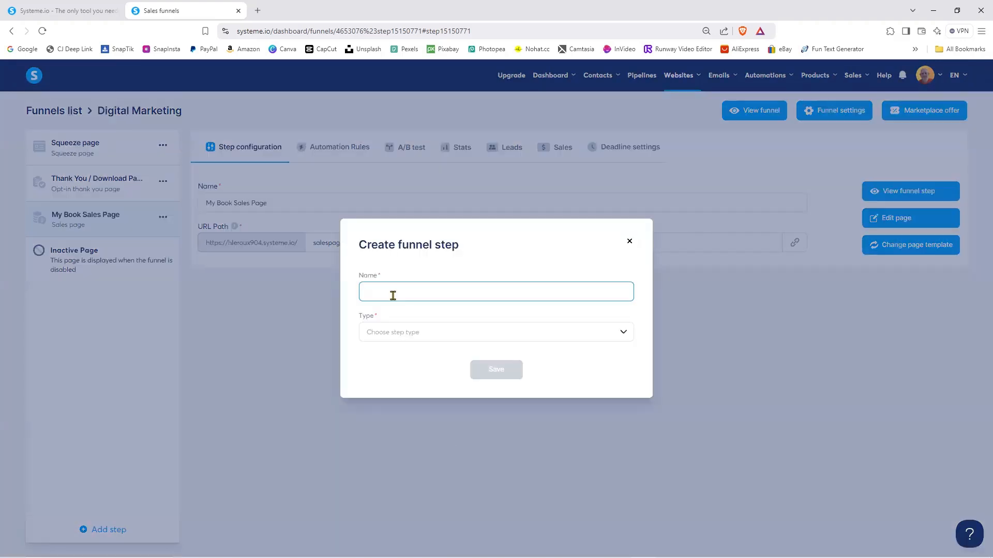
text(ordernow)
key(ctrl+a)
text(Order Now)
click(623, 334)
scroll(454, 428, down, 2)
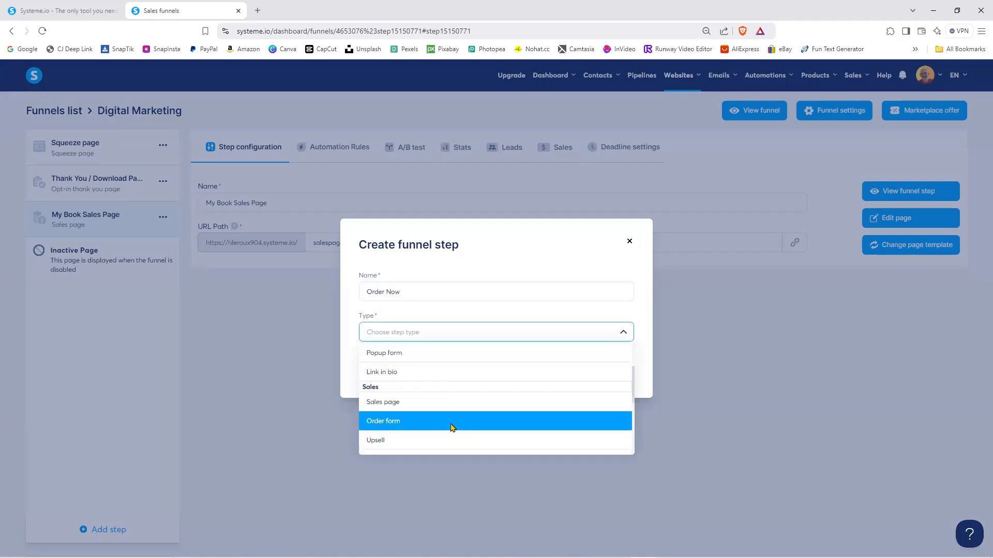
click(451, 425)
click(493, 370)
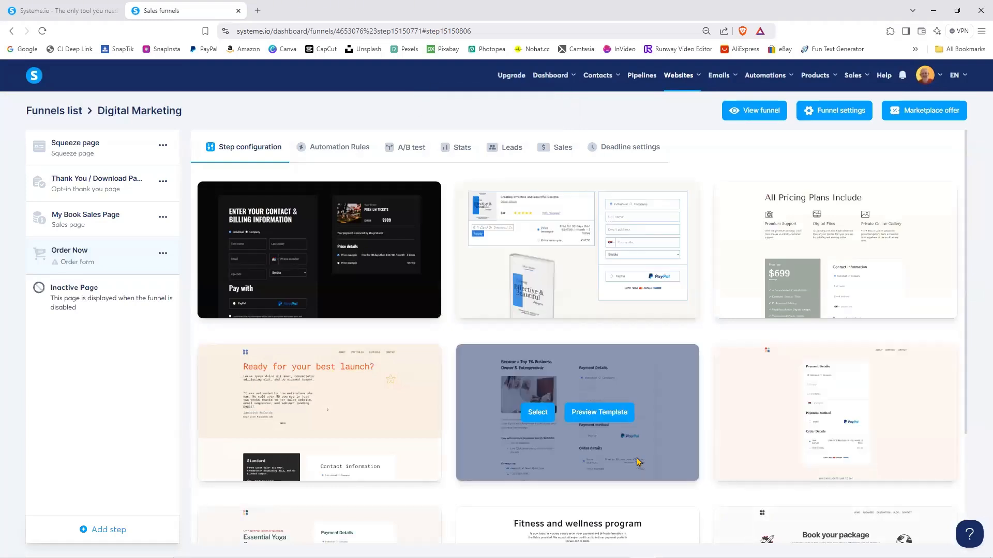
Step: Apply the "Creating Effective and Beautiful Designs" order form template to the step and preview the live page
click(538, 251)
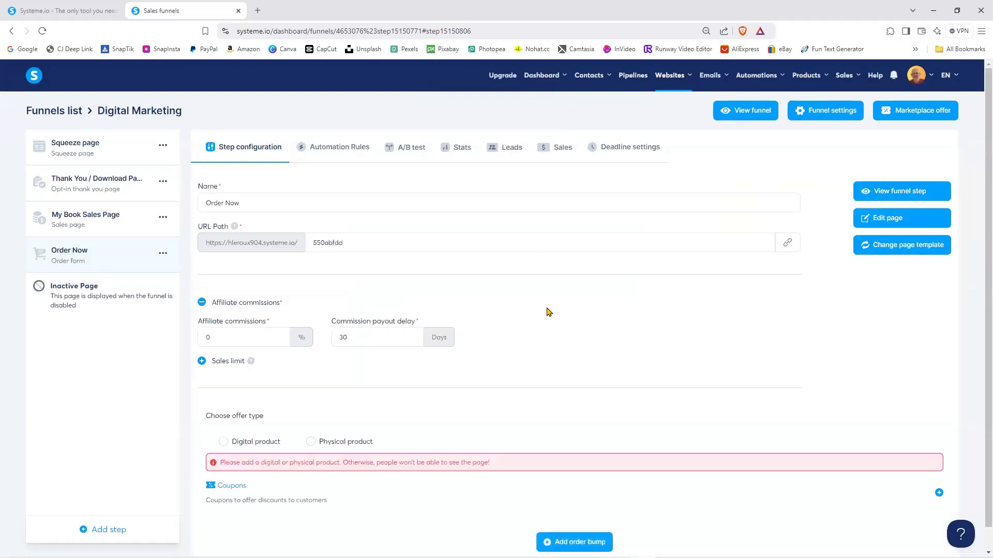
click(905, 194)
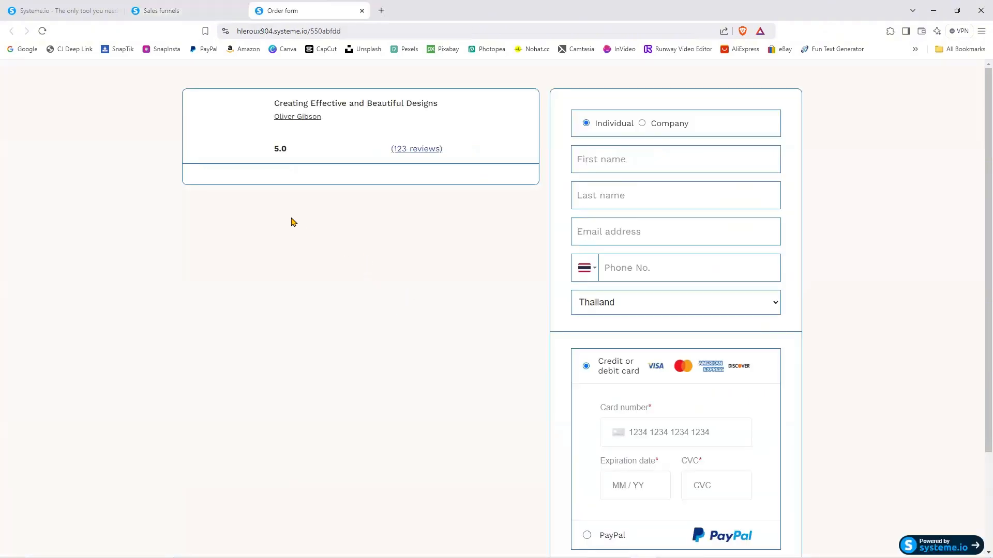
key(ctrl+w)
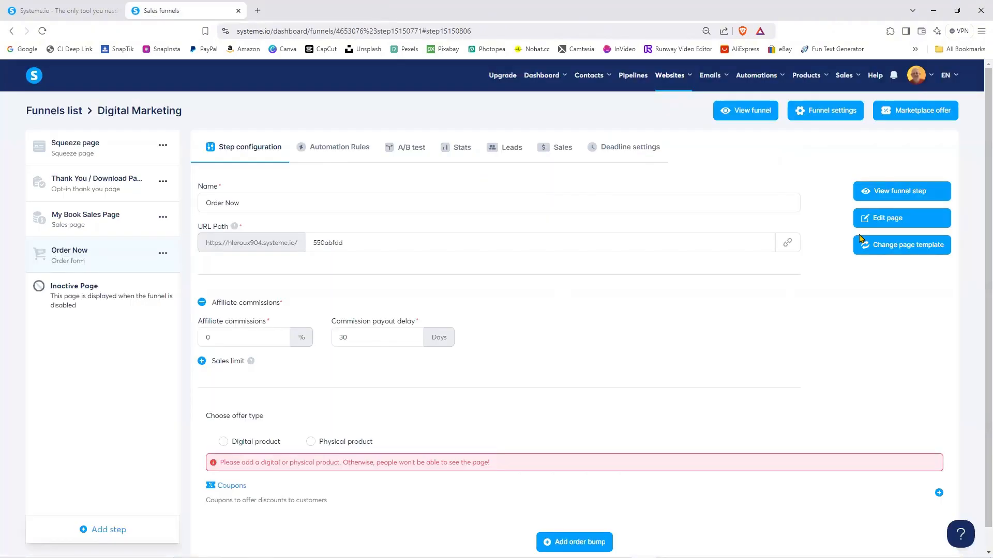
Step: Edit the order page and delete the customer type, company name, tax number and phone number fields from its form
click(902, 223)
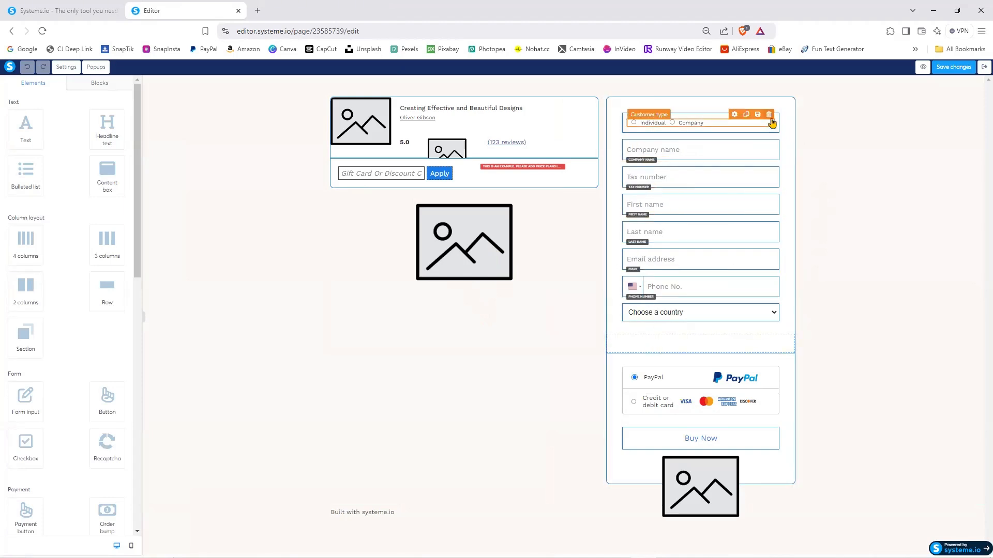
click(770, 115)
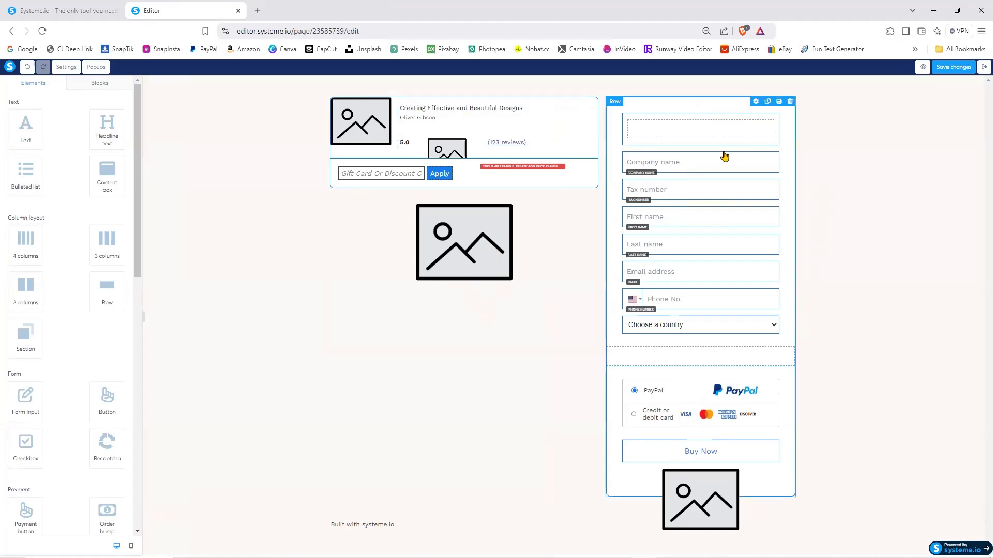
click(540, 97)
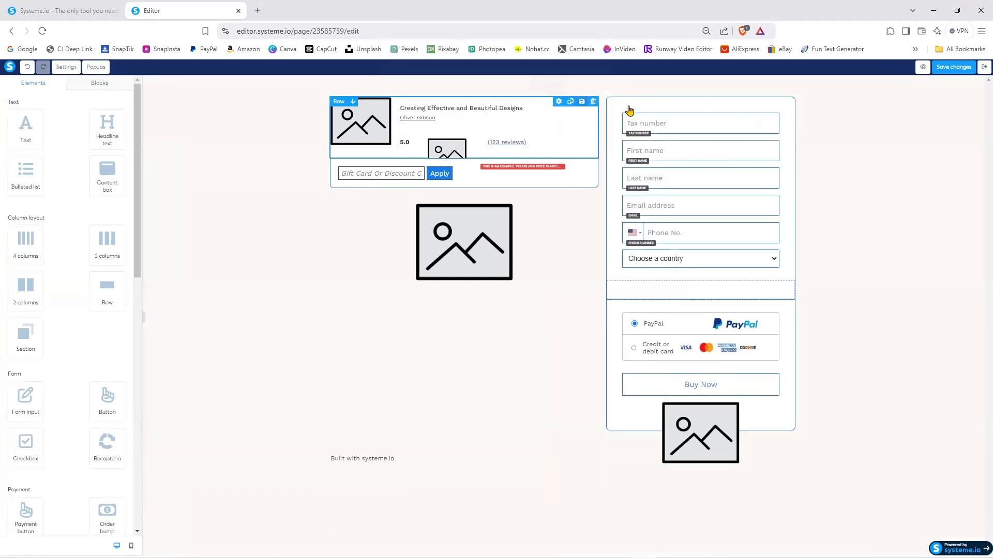
click(773, 109)
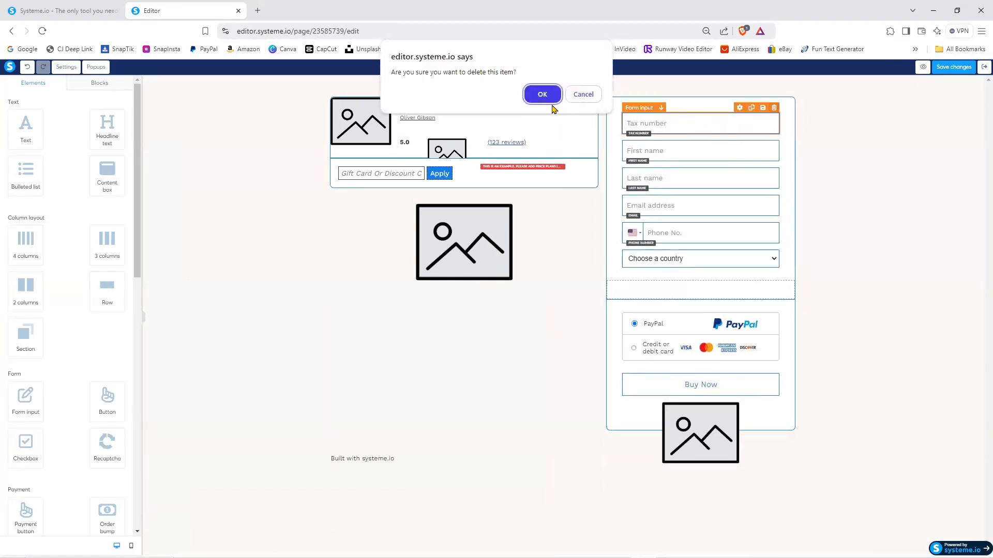
click(547, 97)
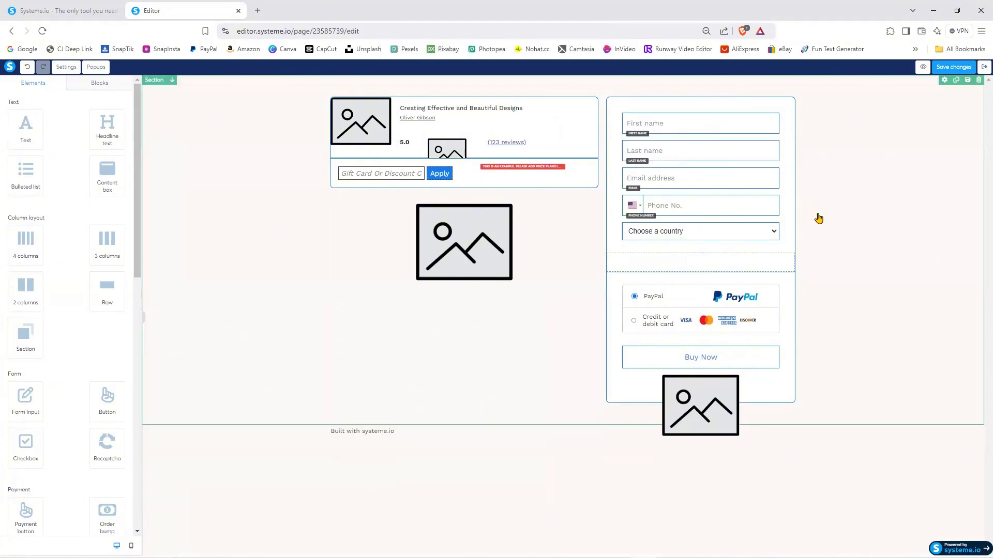
click(774, 190)
click(542, 95)
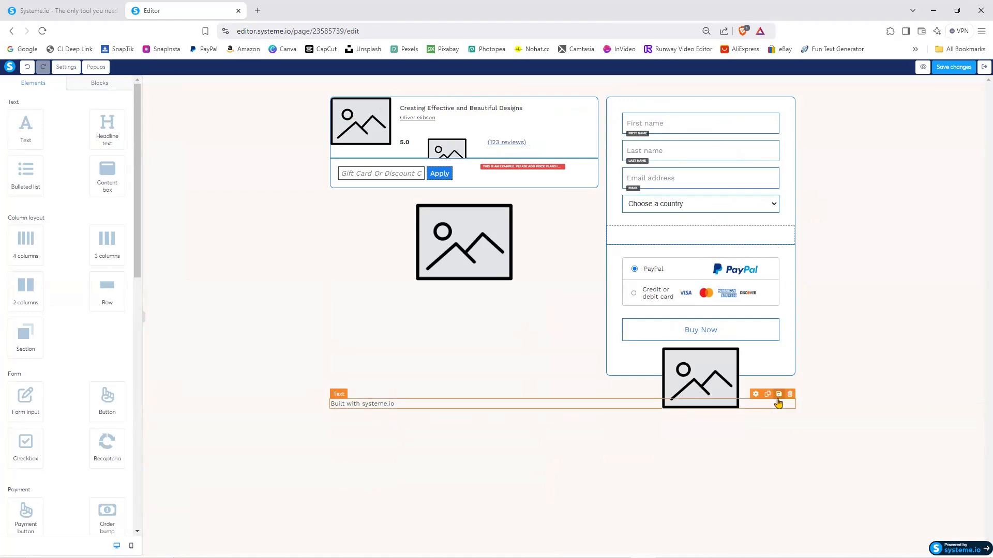
Step: Delete the "Built with systeme.io" text from the order page's footer
click(789, 393)
click(559, 99)
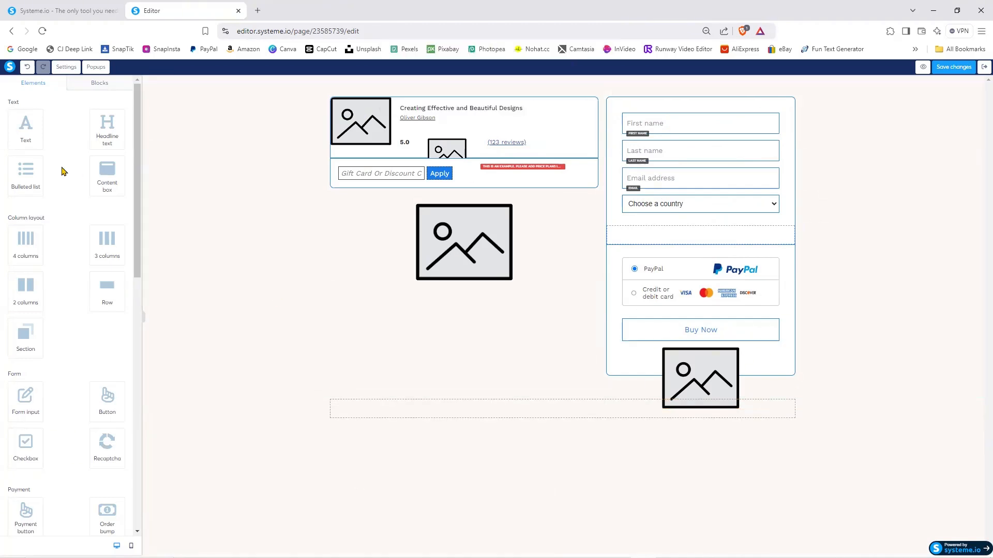
click(188, 263)
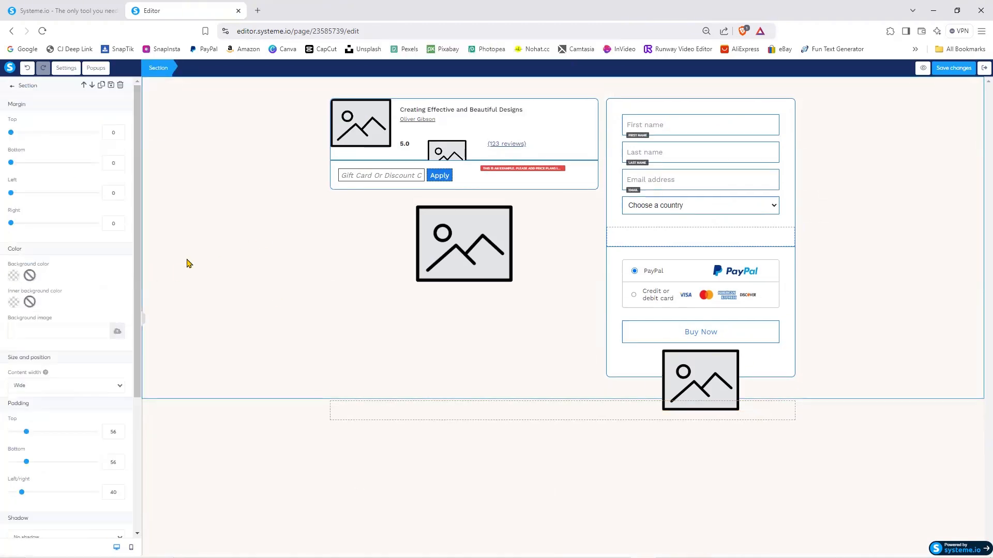
Step: Fill the small image placeholder beside the book title with the previously uploaded marketing-manual-template.webp
click(370, 123)
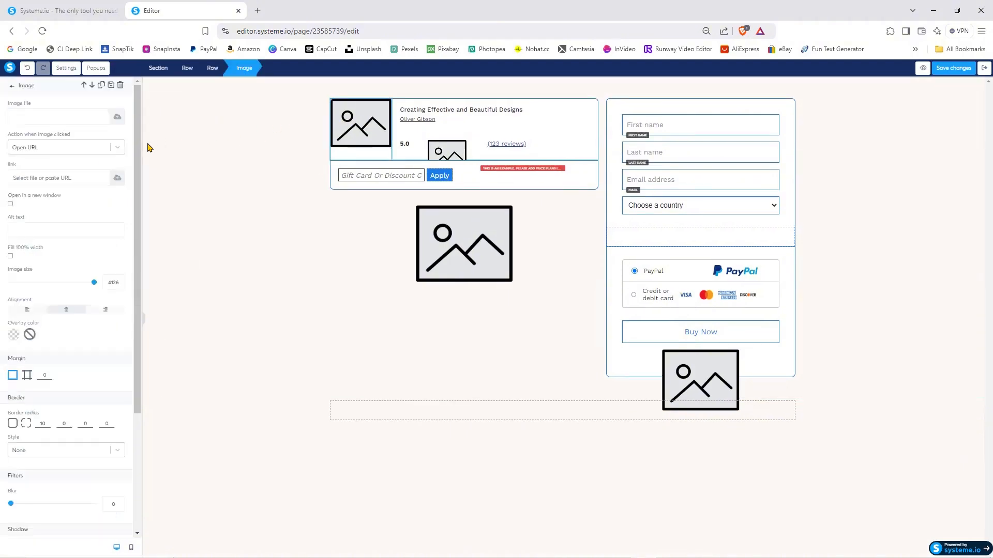
click(118, 117)
click(549, 226)
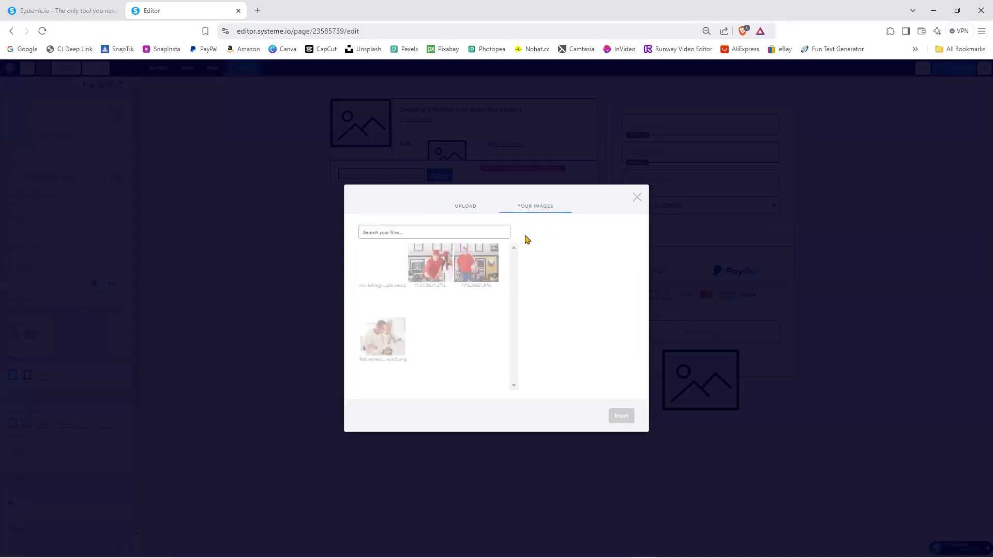
click(377, 258)
Step: Delete the image placeholder in the review rating row and the row with the discount code field and offer price
click(449, 154)
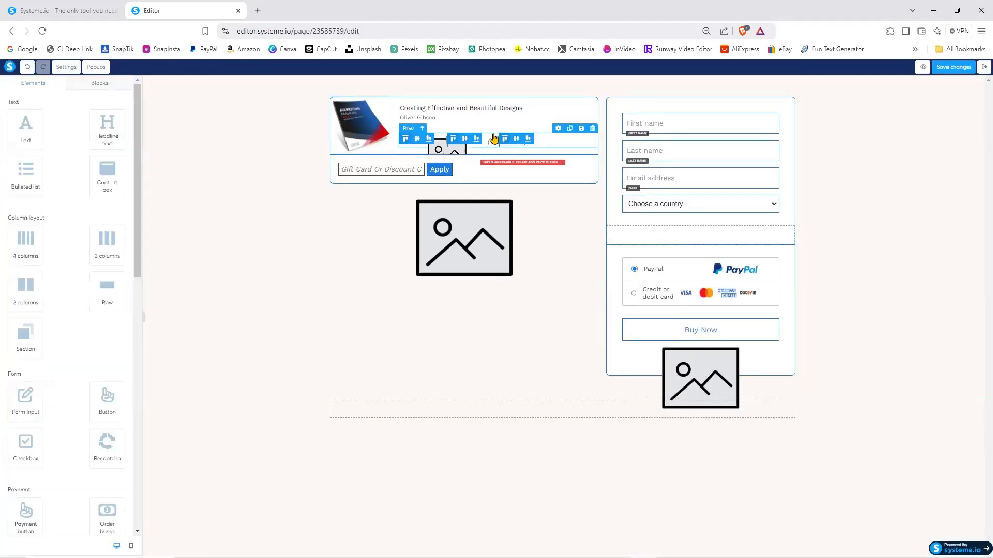
click(489, 134)
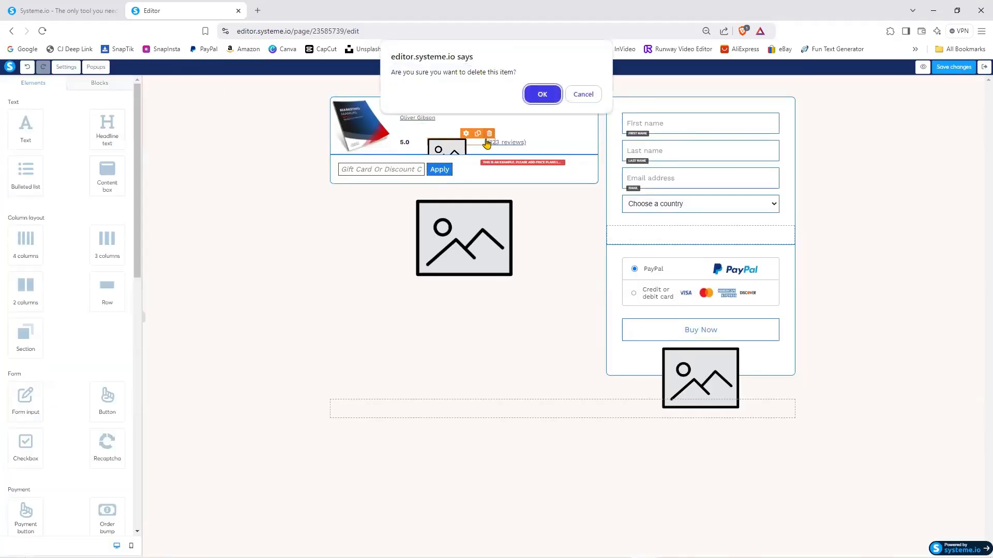
key(Return)
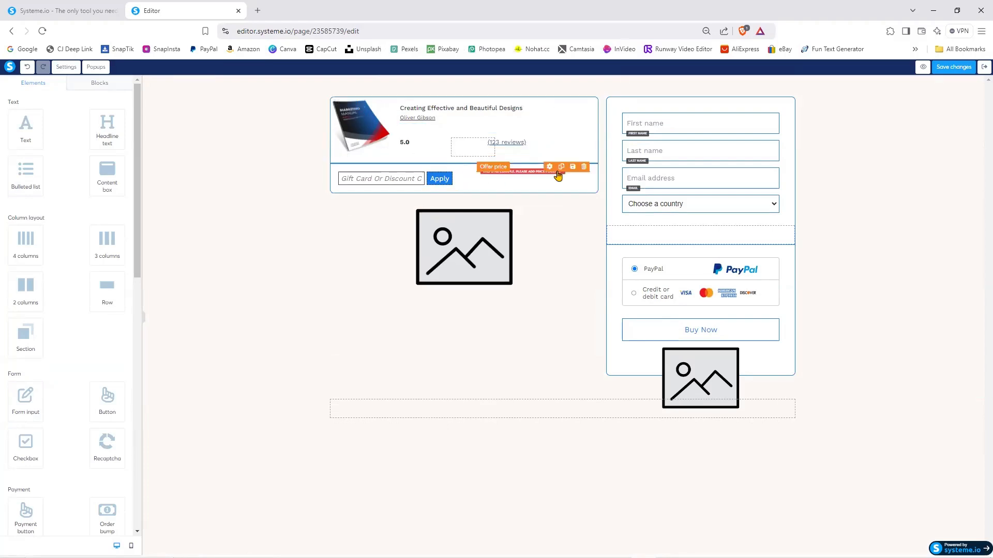
click(592, 159)
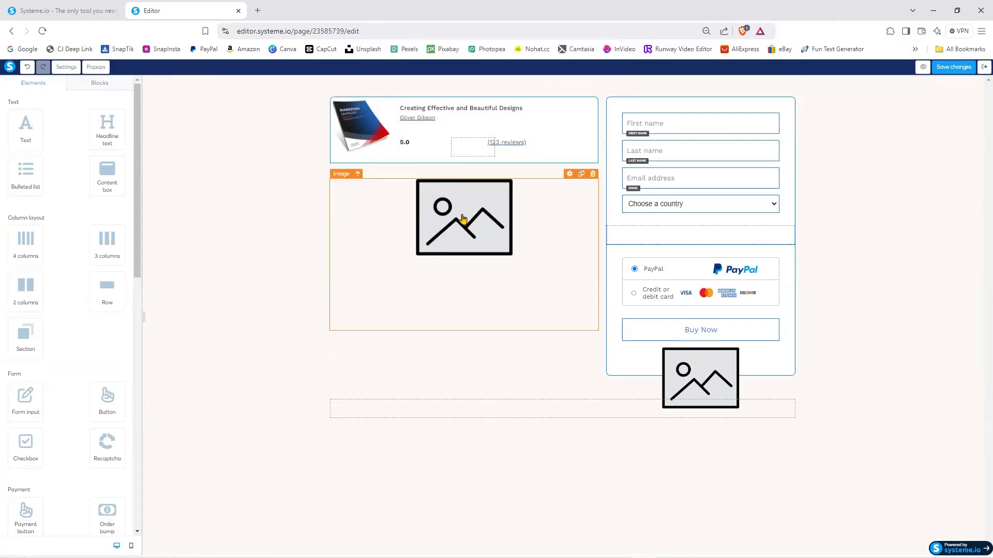
Step: Fill the large image placeholder below the book summary with the uploaded marketing manual image
click(462, 218)
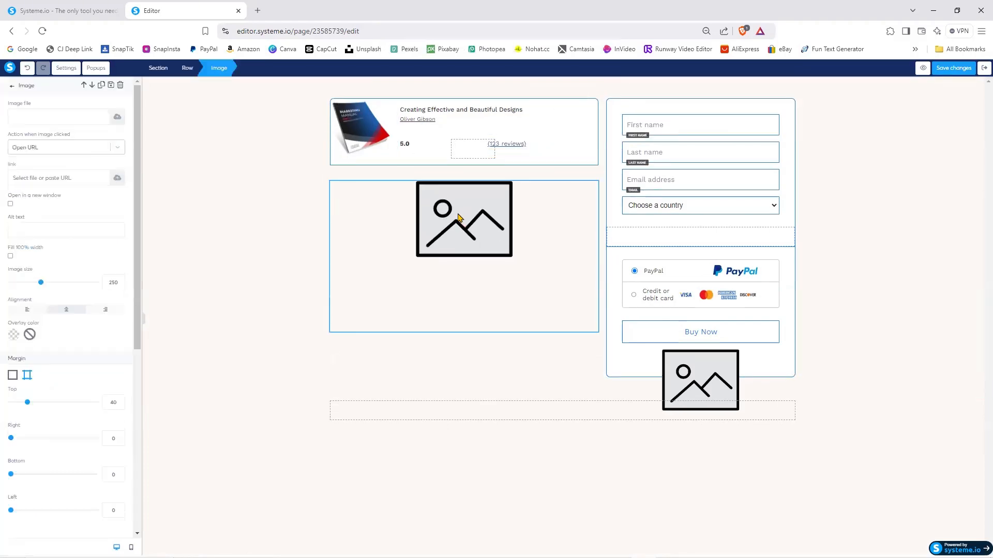
click(118, 118)
click(621, 417)
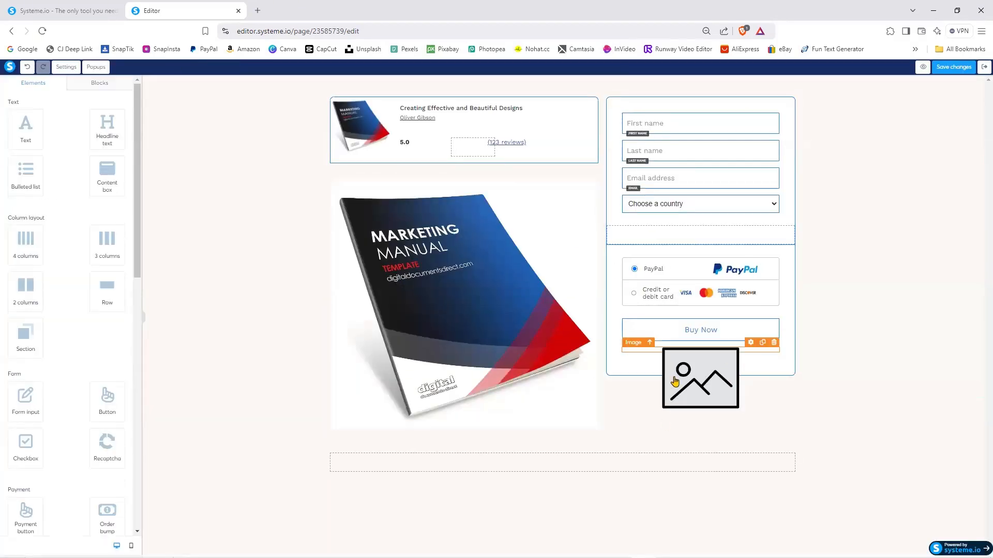
Step: Delete the image placeholder under the "Buy Now" button and the empty row at the end of the page
click(790, 448)
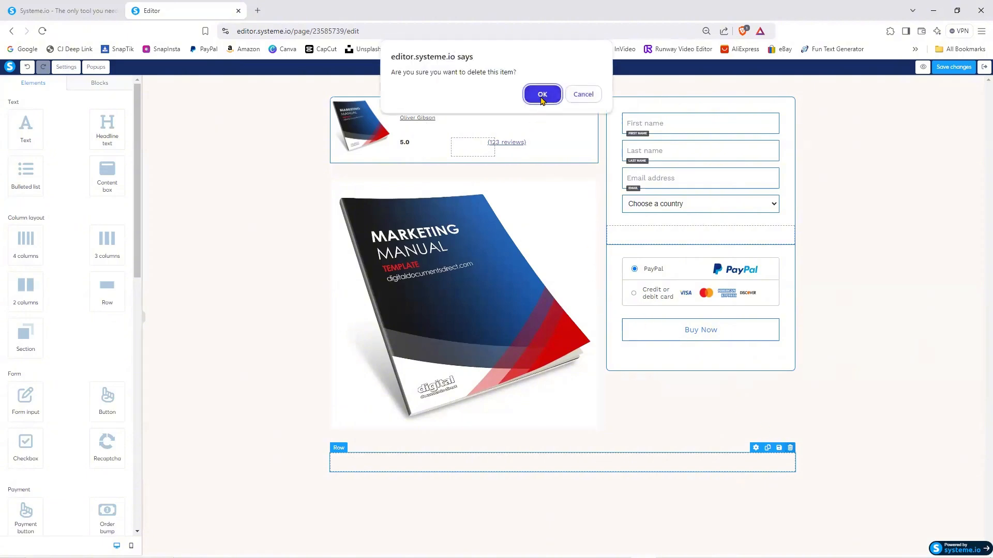
click(542, 94)
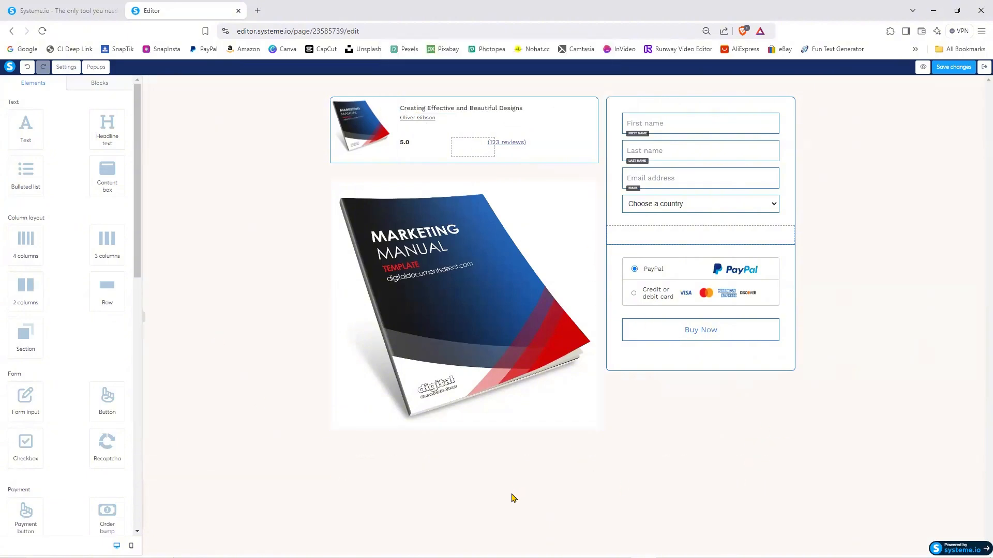
Step: Add an Offer price element to the empty row above the payment methods in the order form
drag(137, 256, 153, 406)
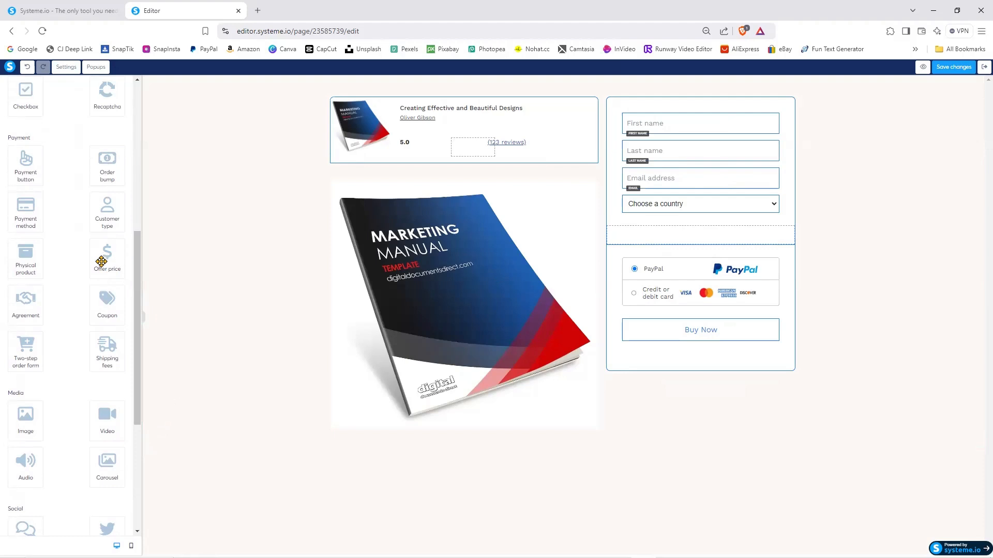
drag(107, 255, 709, 244)
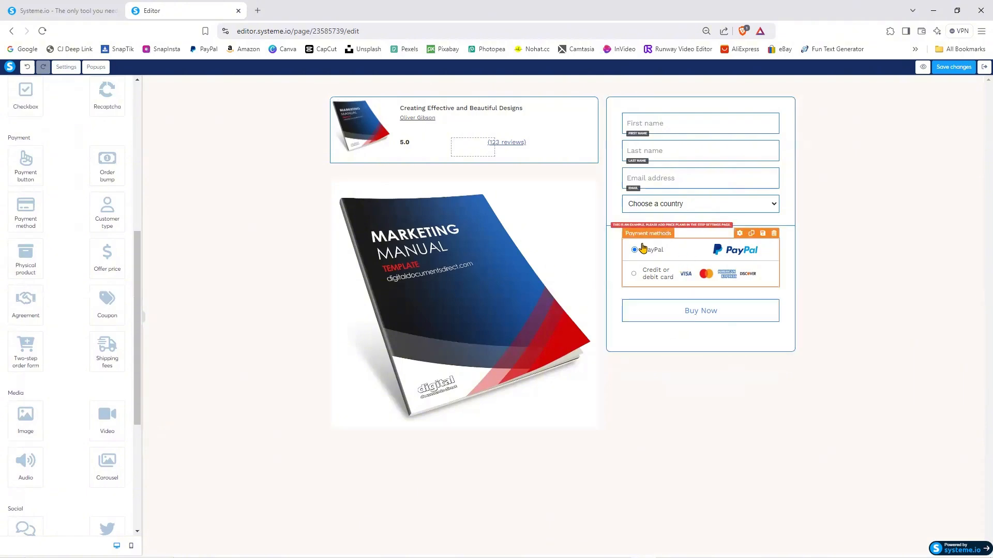
click(636, 262)
click(371, 346)
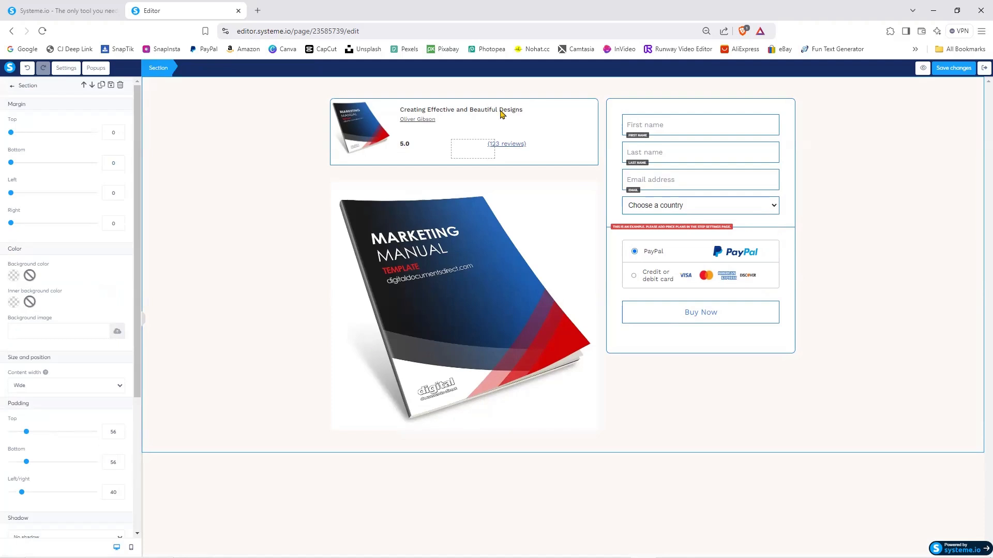
Step: Preview the order form page, then save its changes and return to the funnel configuration
click(922, 67)
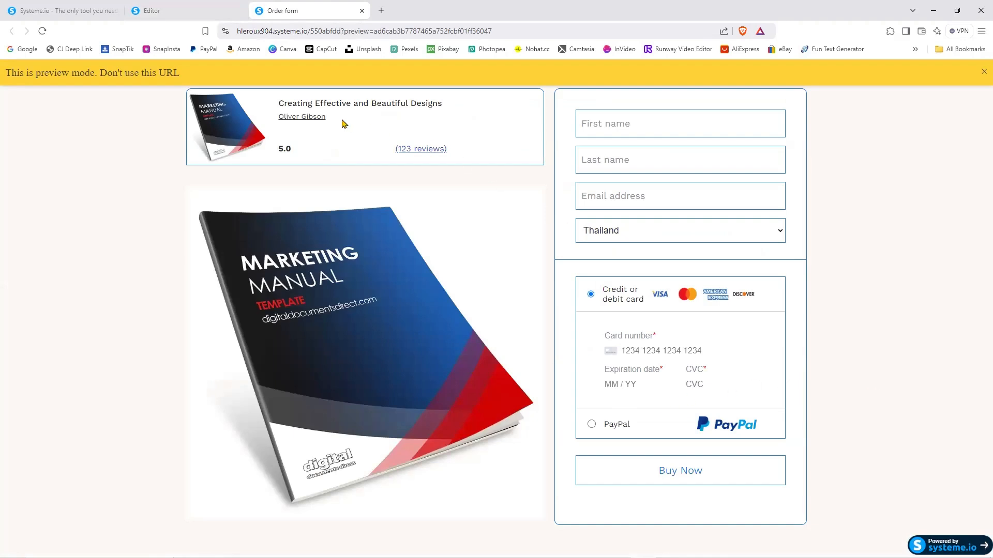
click(361, 11)
click(954, 69)
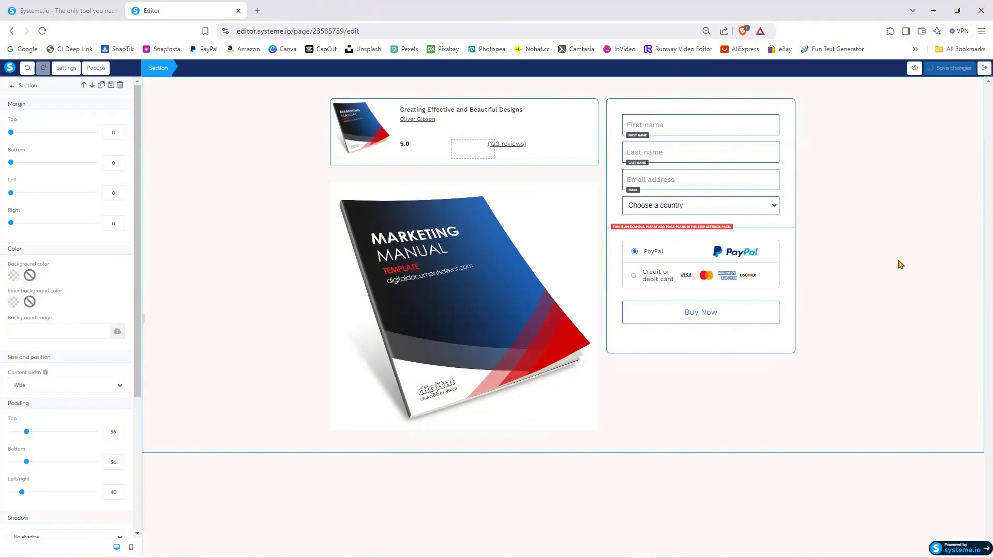
click(984, 67)
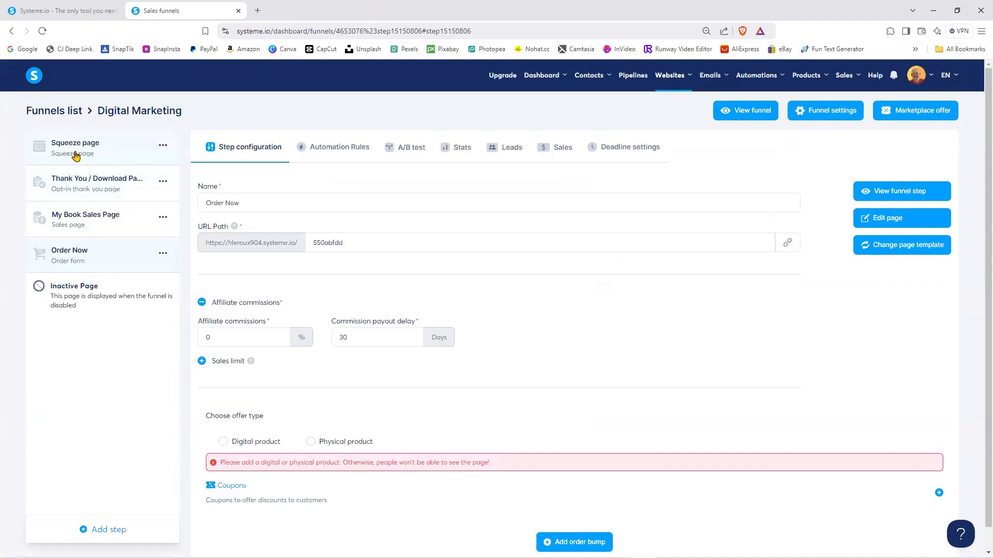
Step: Move the sales page and order form above the Thank You / Download page, and remove that Thank You / Download step
drag(86, 227, 87, 182)
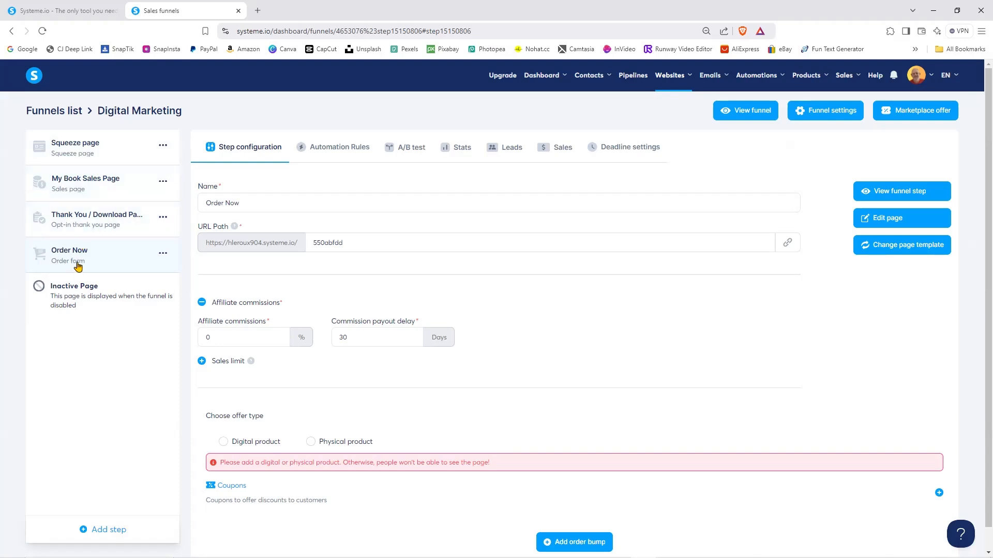
drag(78, 266, 89, 208)
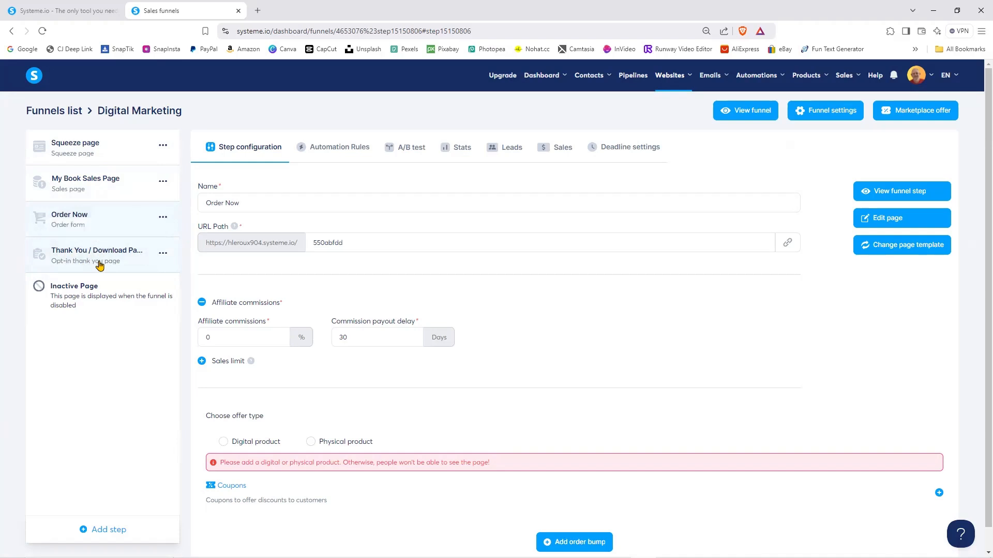
click(163, 253)
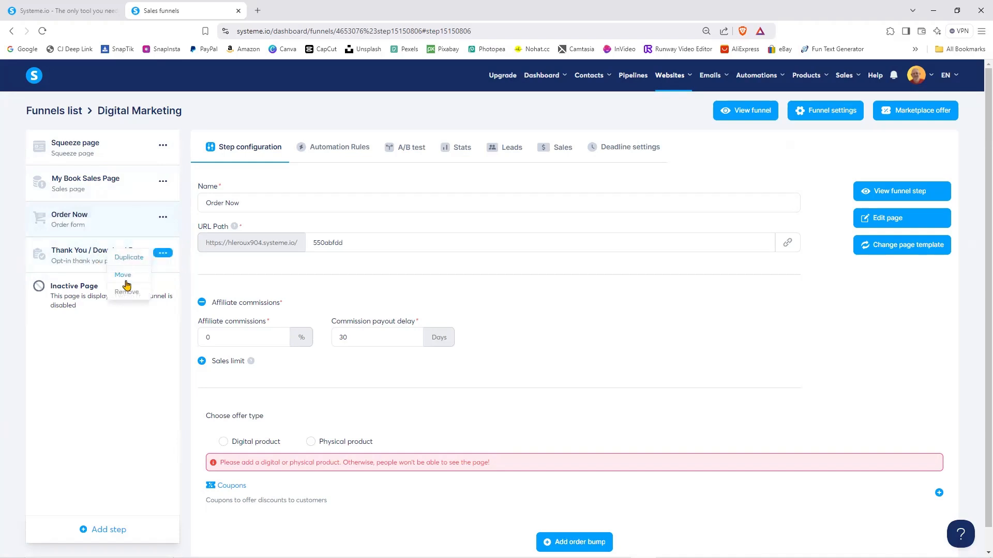
click(127, 295)
click(484, 339)
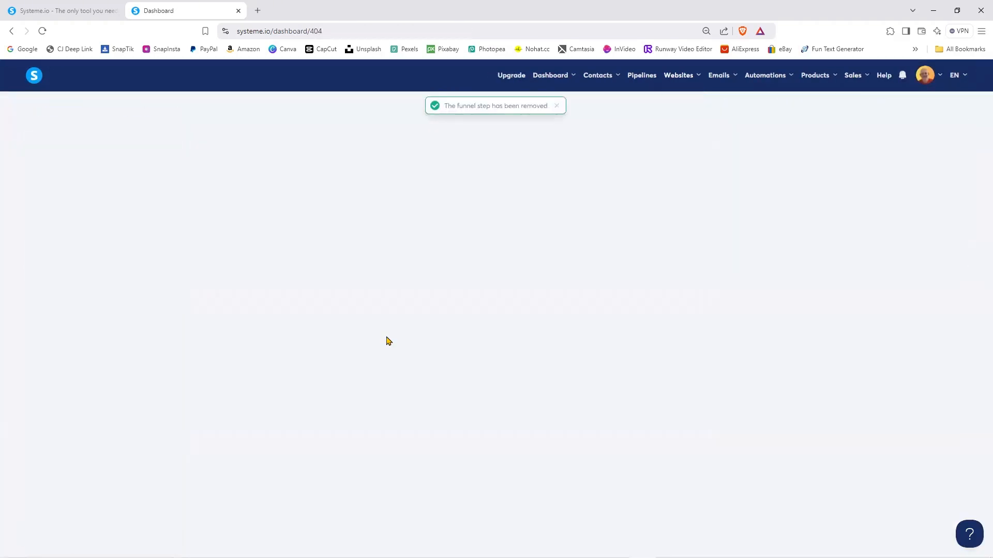
click(81, 214)
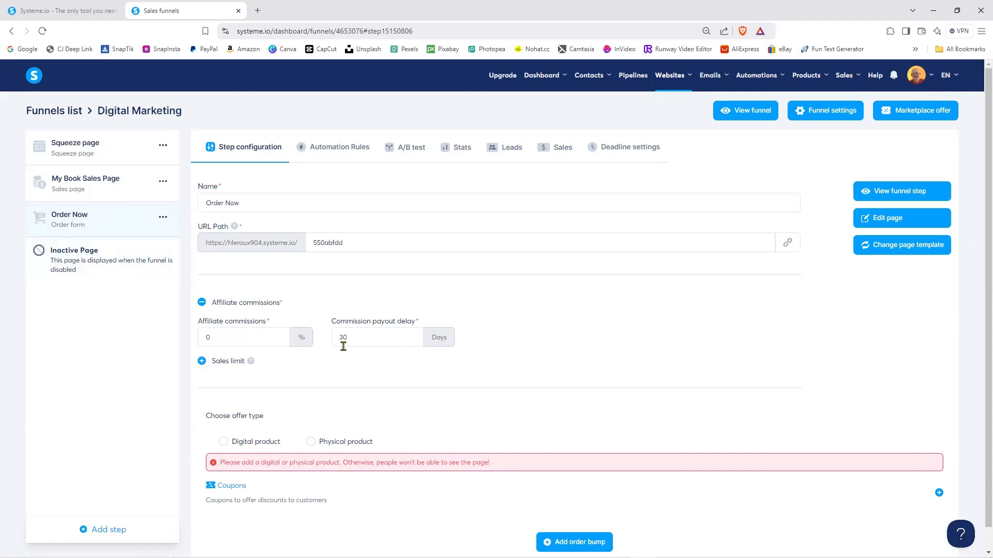
Step: Review the payment gateways available in the account settings
mouse_move(918, 77)
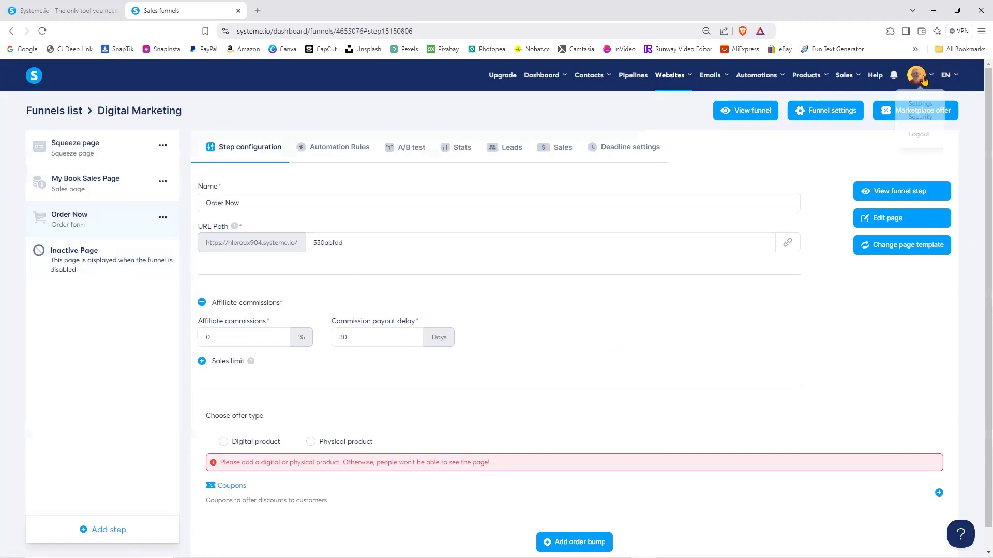
click(919, 104)
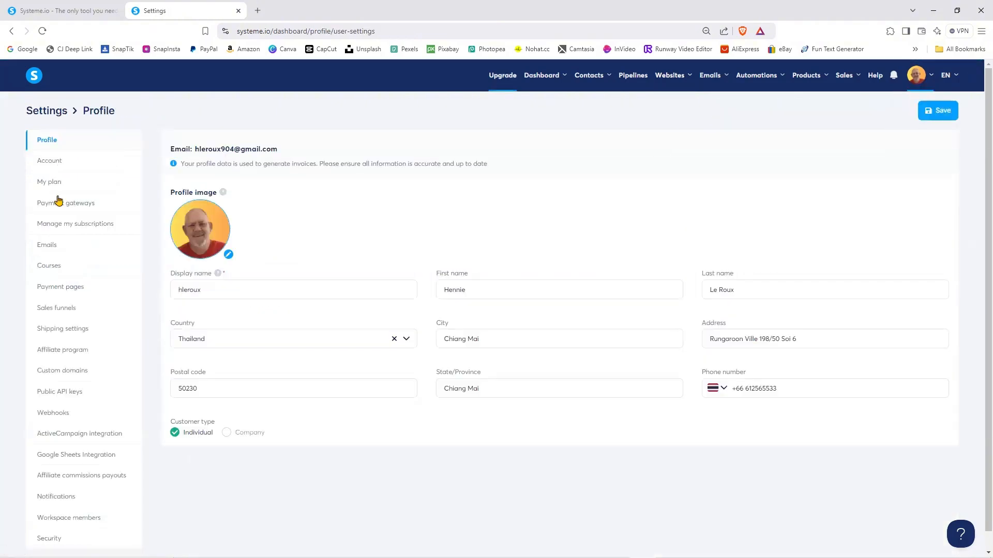
click(60, 205)
scroll(274, 334, down, 4)
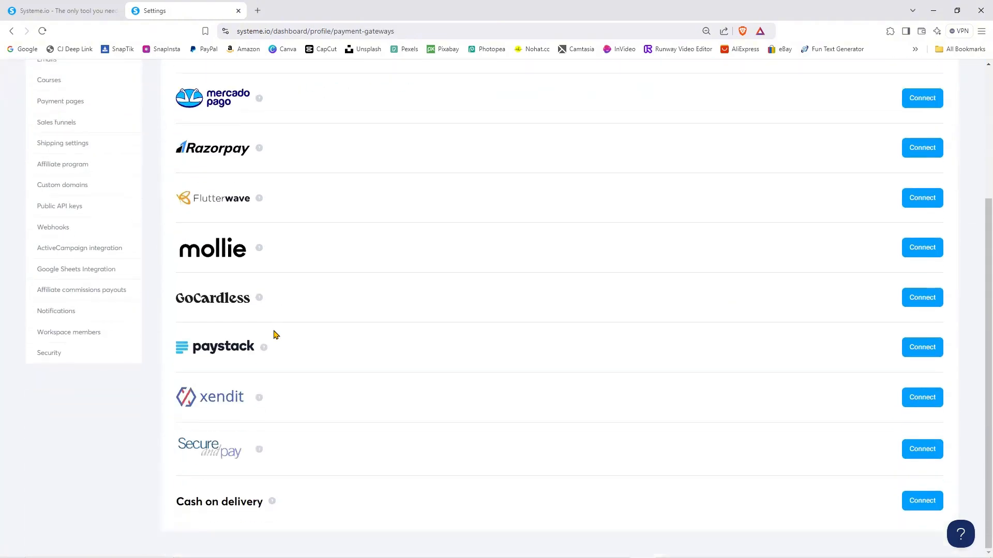
scroll(275, 334, up, 4)
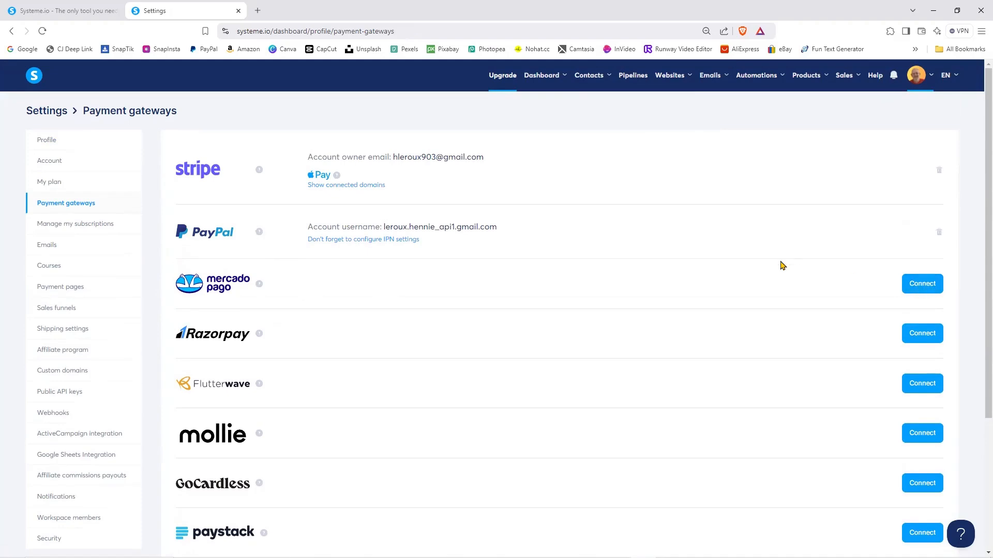
Step: Look through the help article on configuring PayPal integration, and return to the Digital Marketing funnel
mouse_move(259, 231)
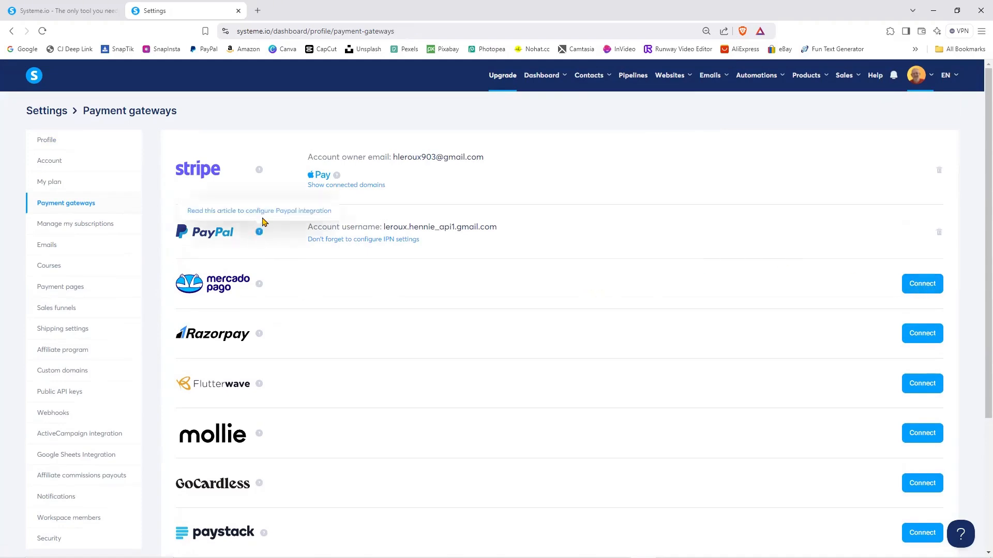
click(264, 212)
scroll(603, 299, down, 7)
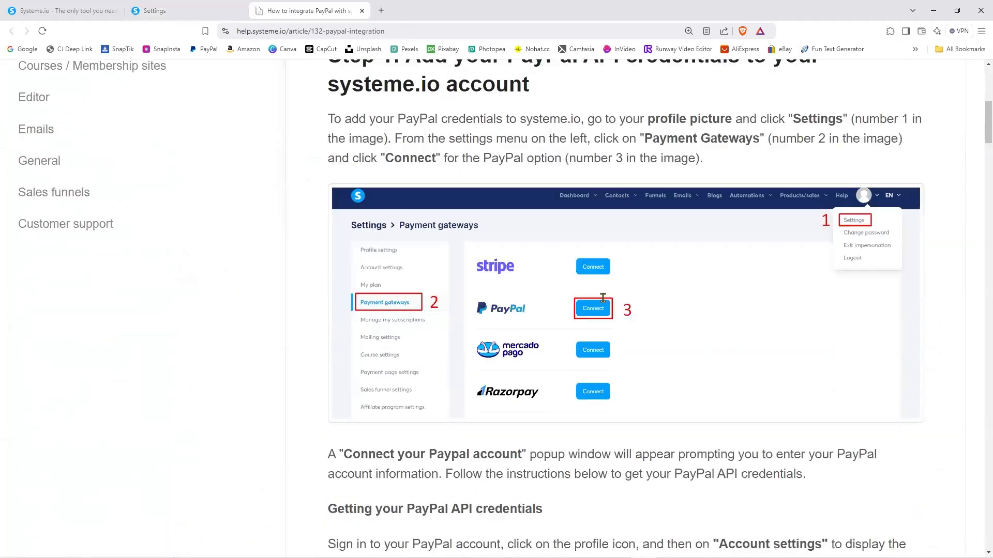
scroll(603, 337, up, 2)
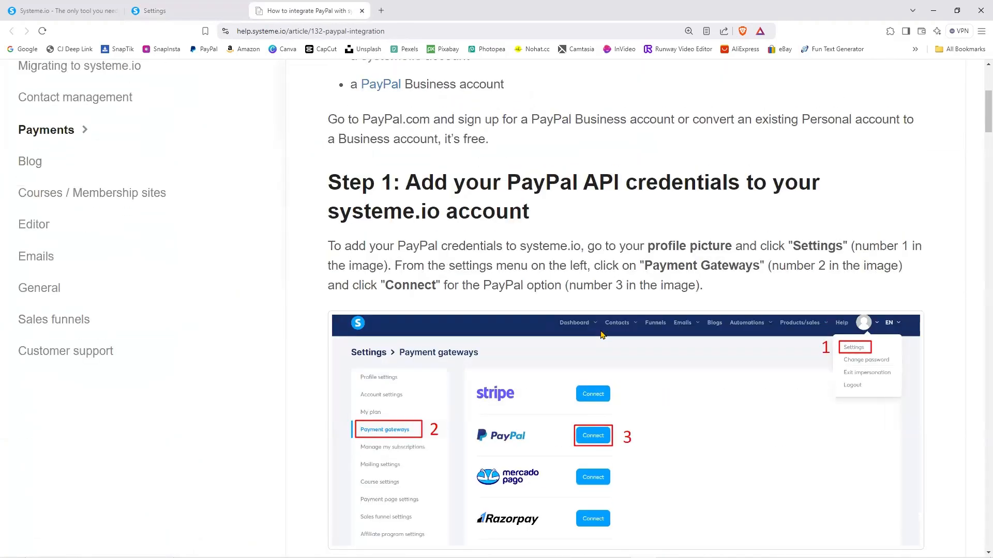
scroll(603, 335, up, 5)
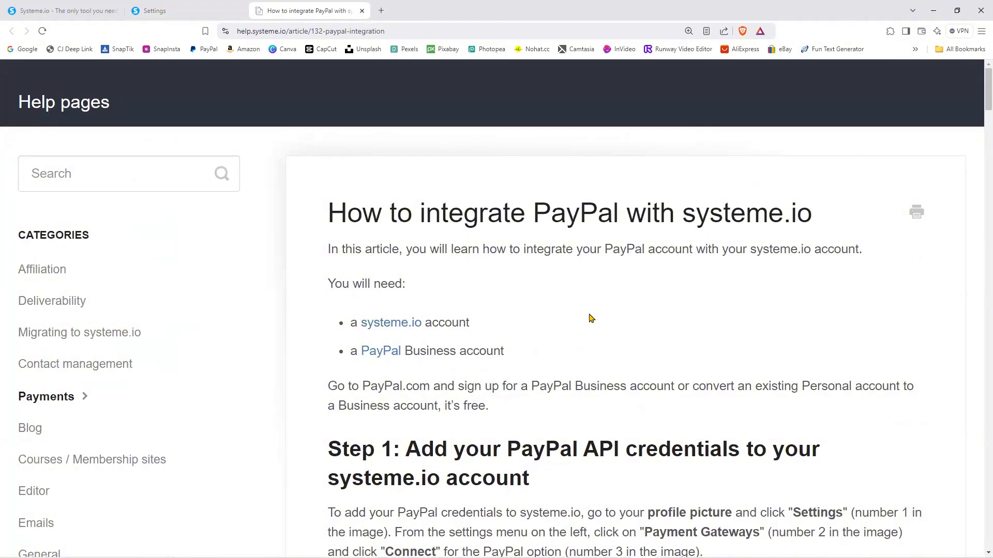
click(362, 10)
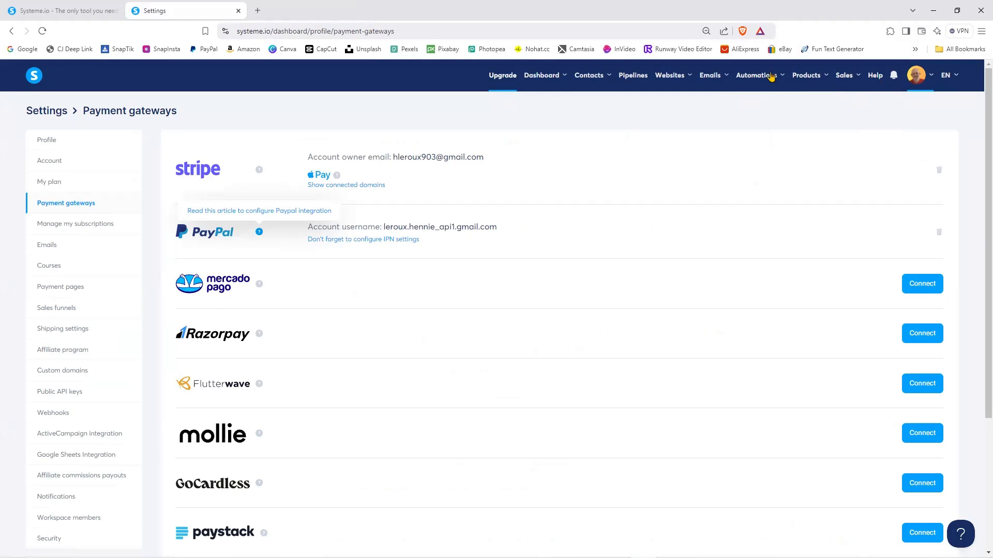
mouse_move(674, 78)
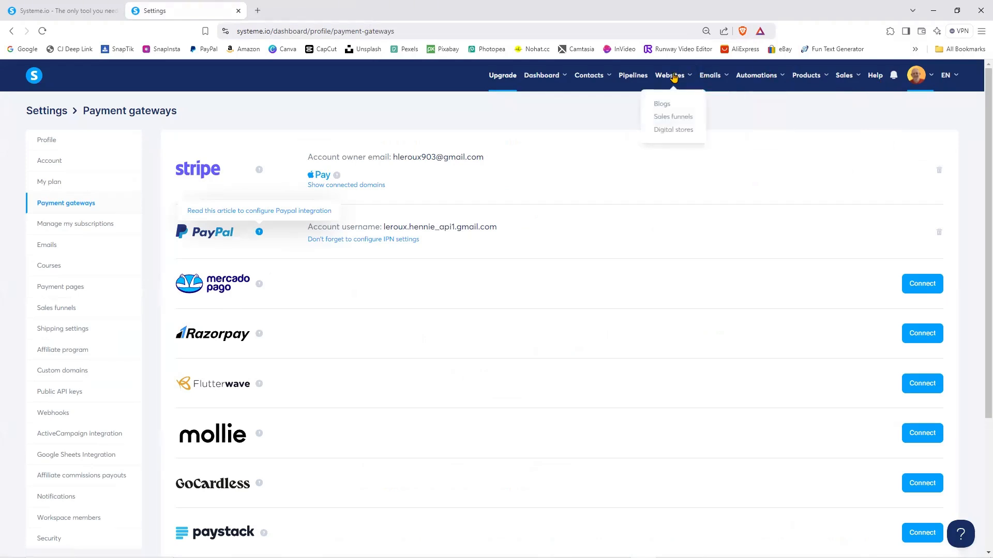
click(674, 116)
click(57, 168)
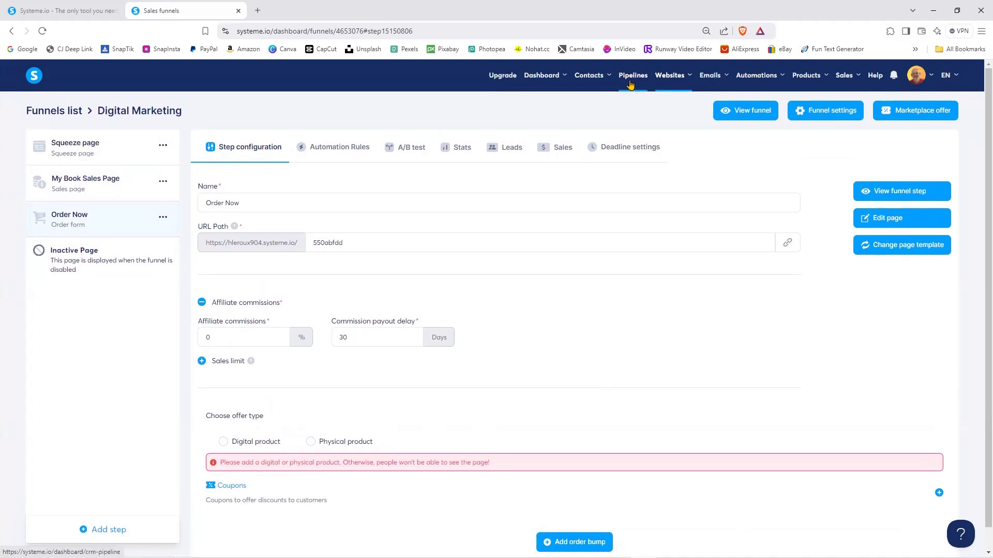
Step: Create a contact tag named "My Book"
mouse_move(589, 76)
click(588, 118)
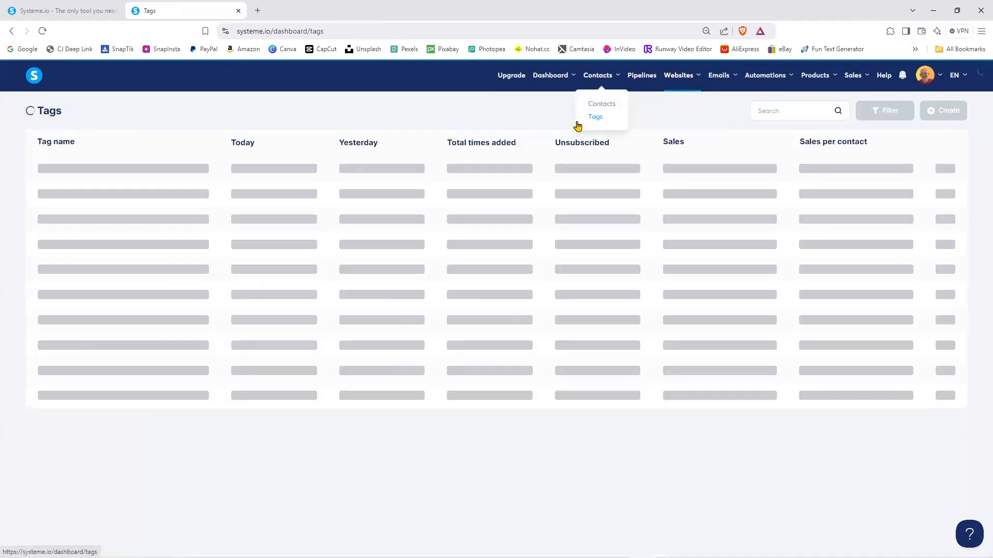
click(949, 117)
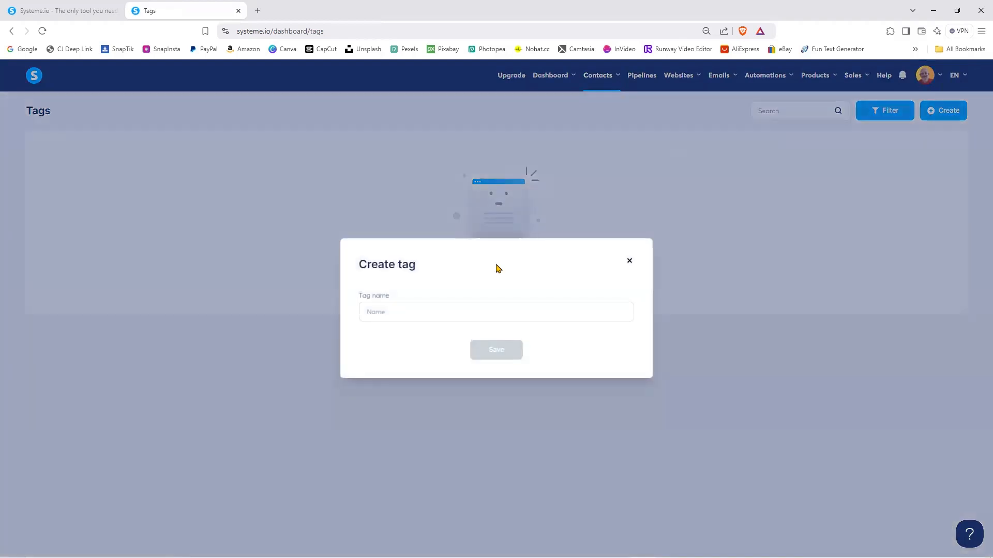
click(377, 314)
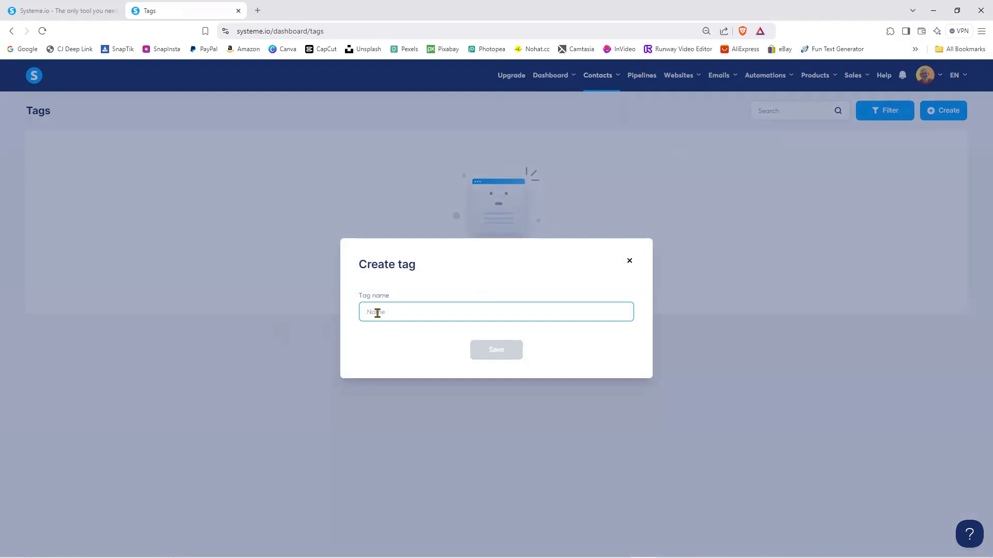
text(My Book)
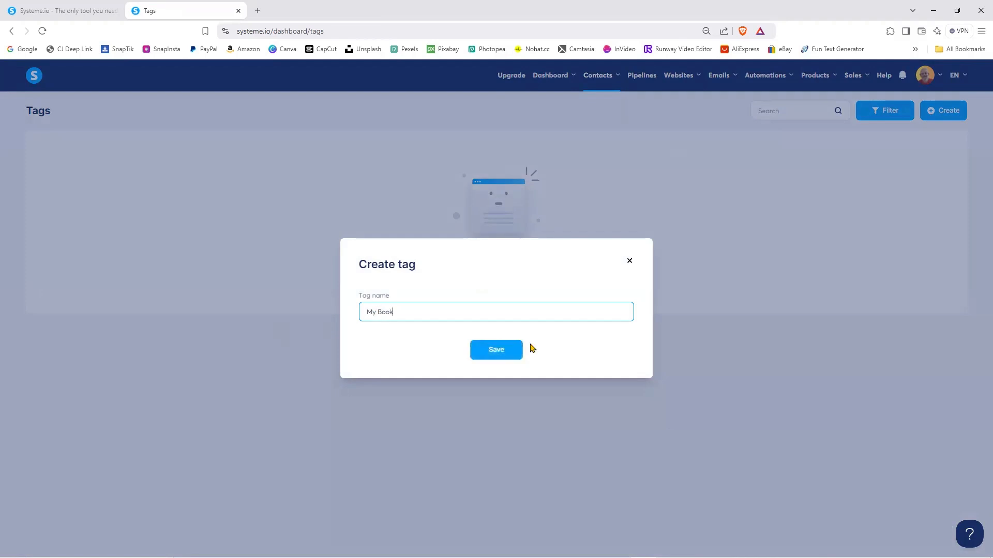
click(497, 351)
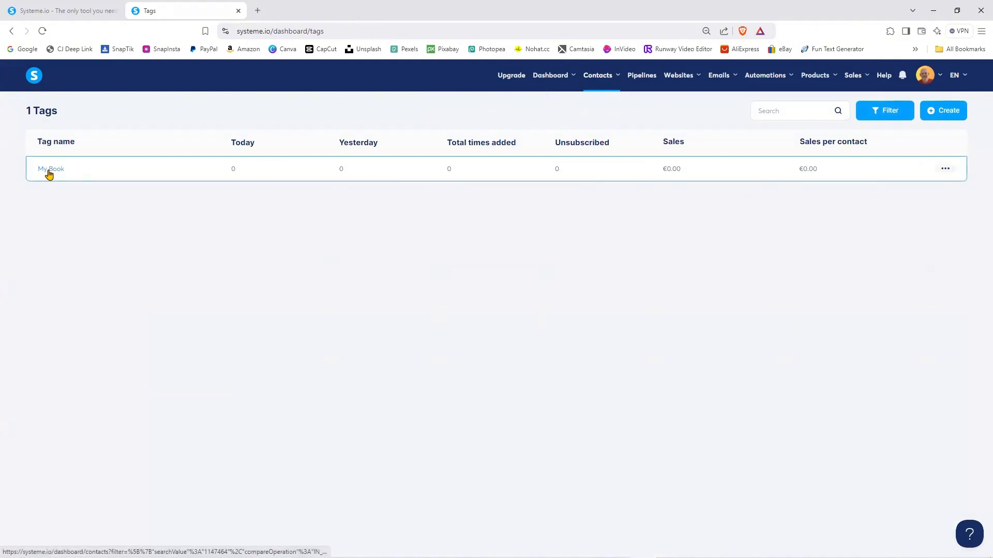
Step: Set the offer type of the funnel's Order Now step to Digital product
mouse_move(678, 76)
click(679, 115)
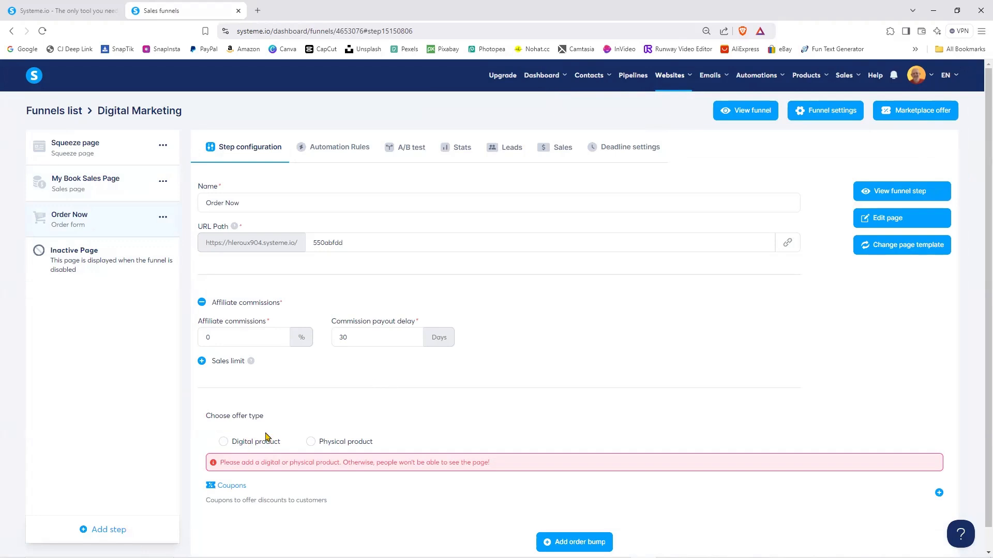
click(223, 442)
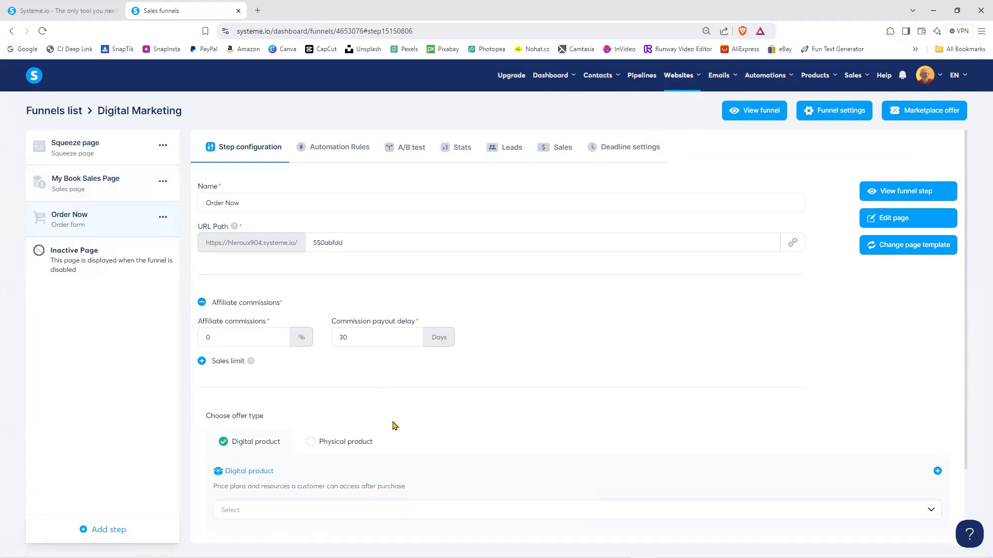
scroll(395, 426, down, 2)
click(267, 421)
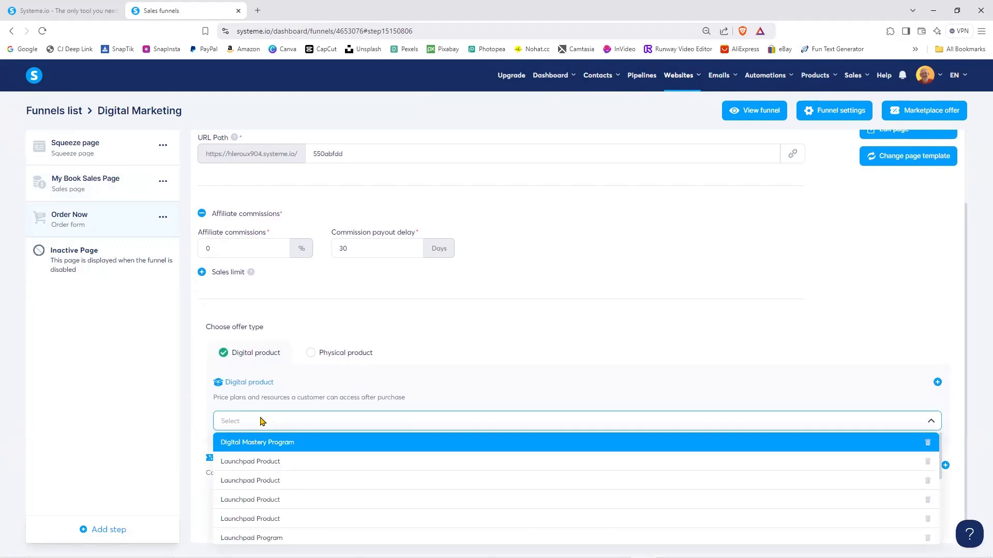
text(My Book)
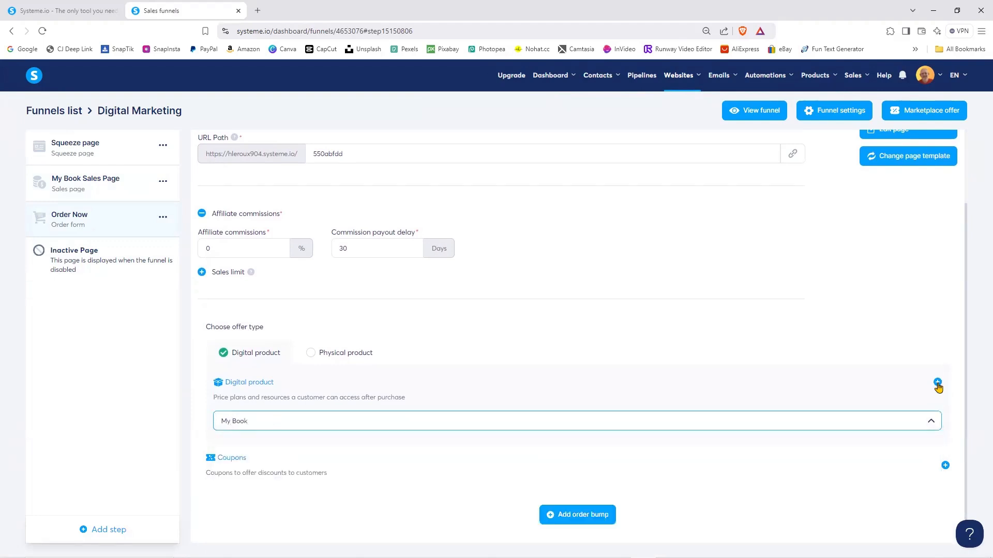
Step: Start a new digital product for the Order Now step and name it "My Book"
click(936, 382)
click(241, 430)
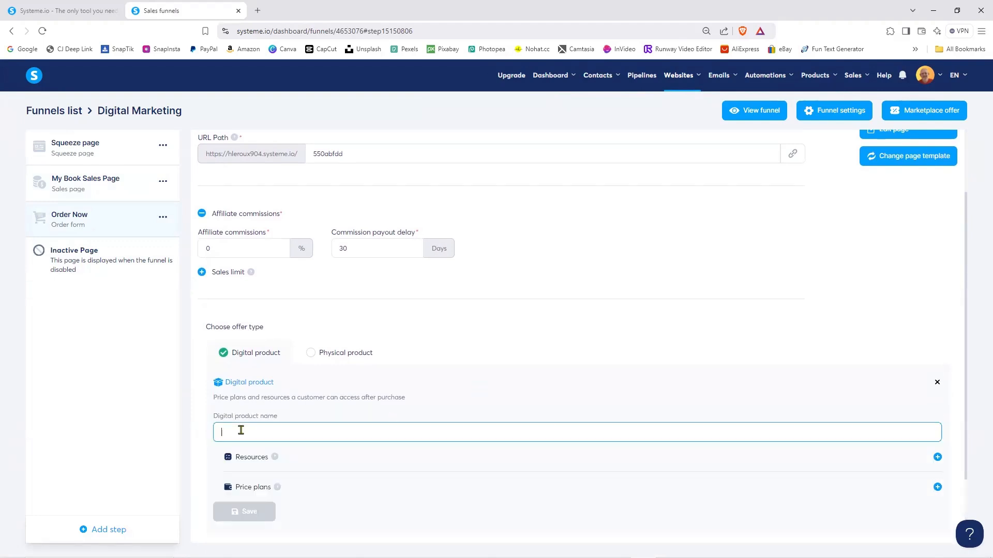
text(My Book)
Step: Add a Tags resource to the new digital product and assign it the "My Book" tag
scroll(309, 365, down, 2)
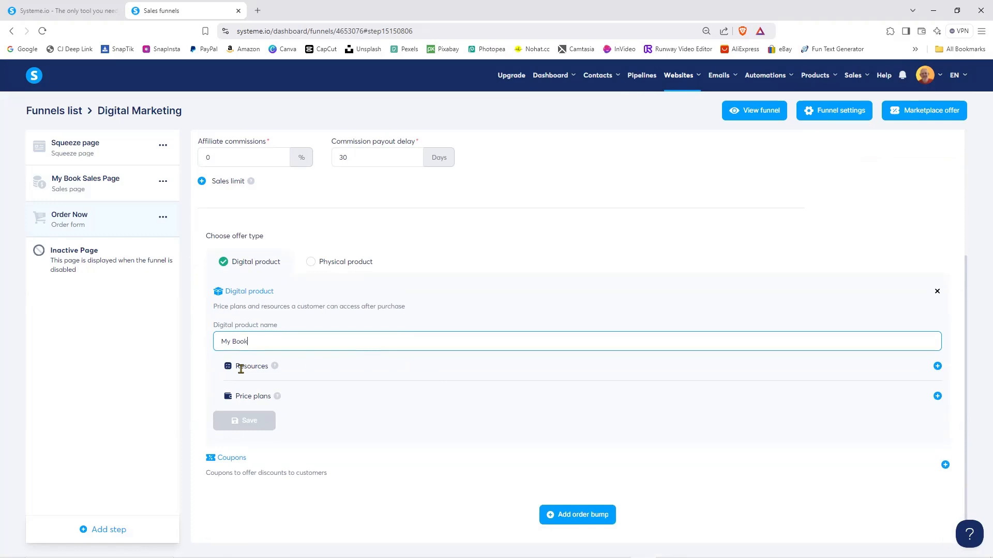
click(937, 366)
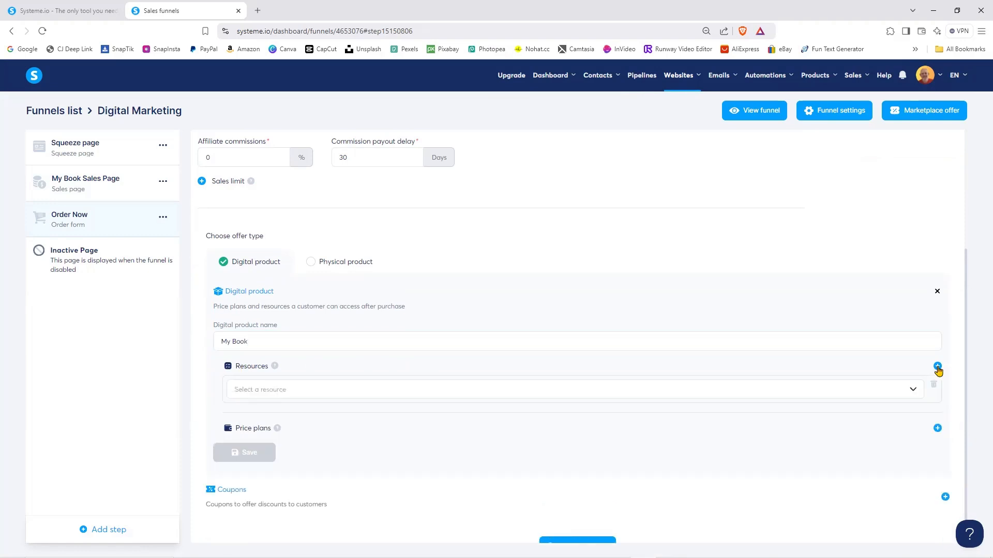
click(279, 393)
click(253, 447)
click(290, 415)
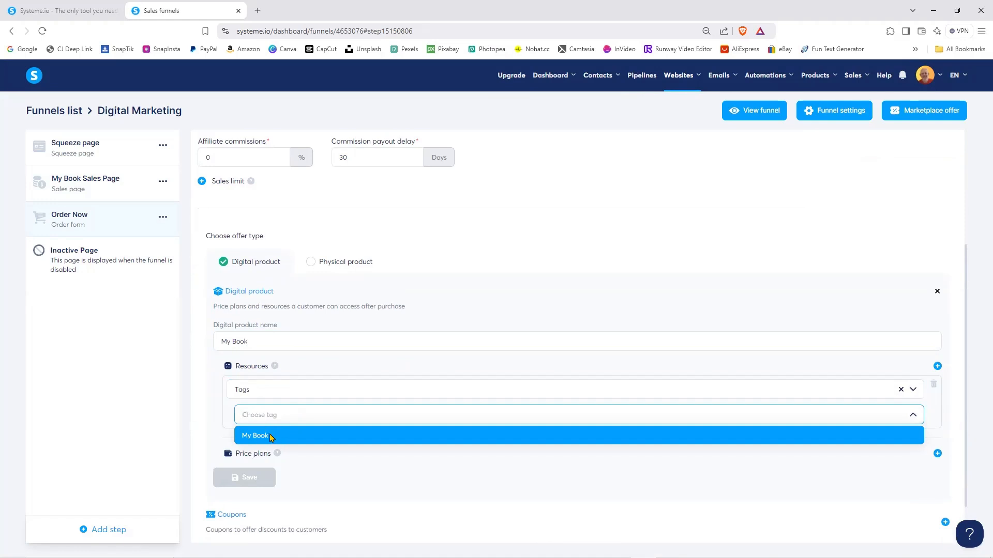
click(269, 437)
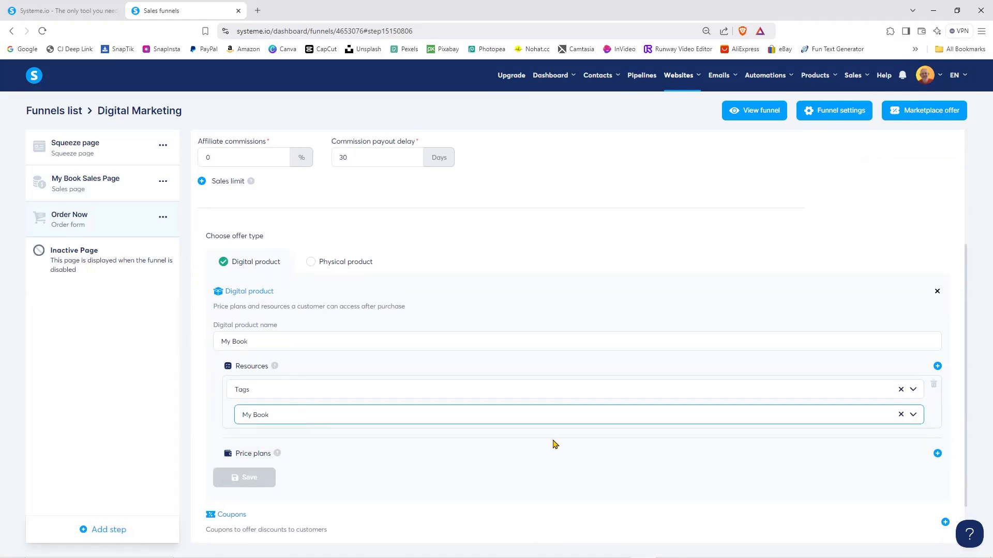
Step: Start a new one-time price plan for the product, naming it "My Book" for both the order form and the dashboard
scroll(554, 444, down, 1)
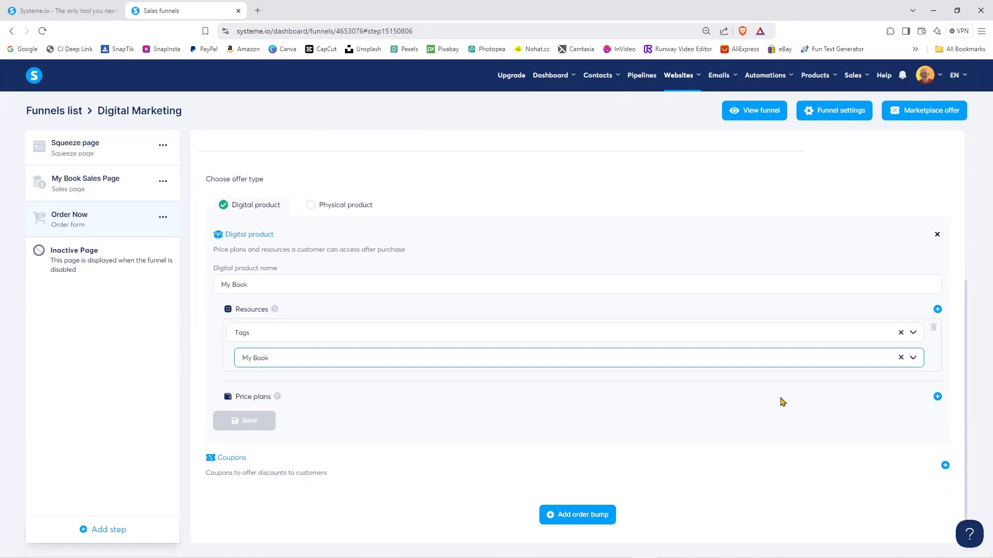
click(938, 396)
scroll(472, 374, down, 1)
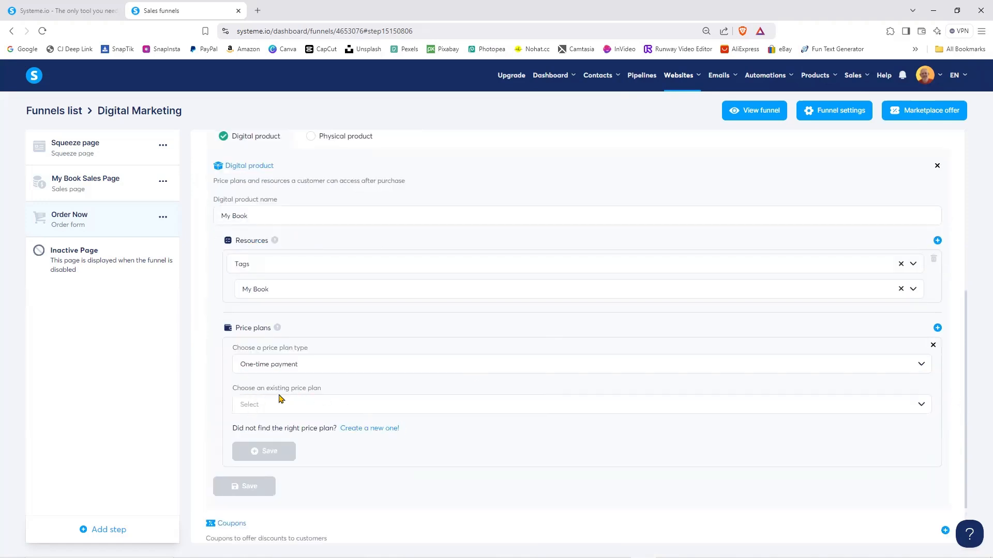
click(374, 429)
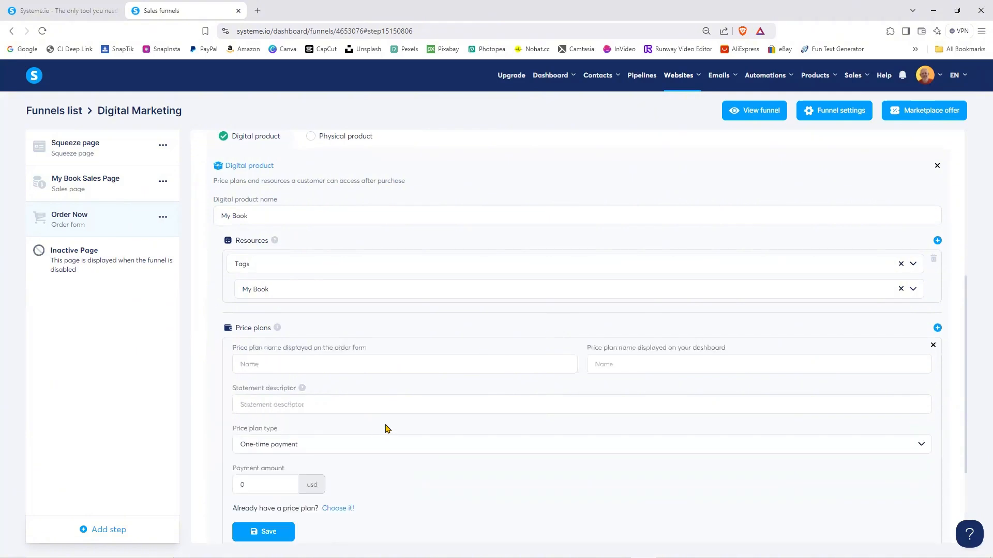
click(254, 363)
text(My B)
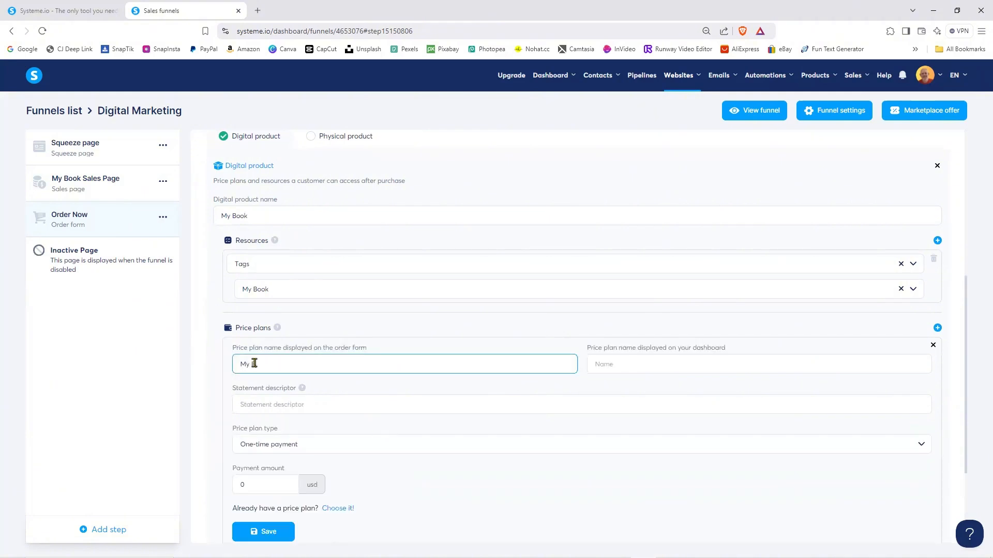
text(ook)
drag(268, 364, 239, 409)
key(ctrl+c)
click(611, 363)
key(ctrl+v)
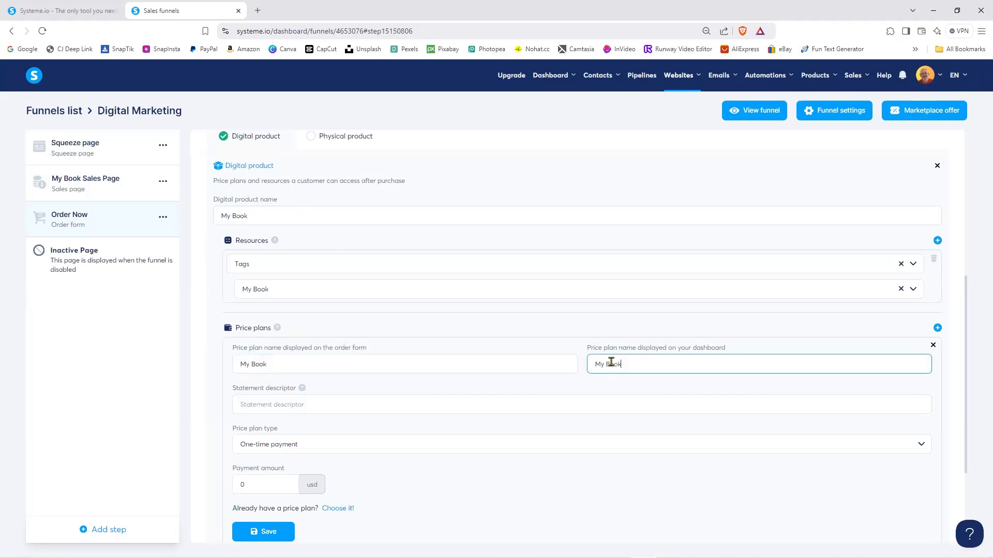
Step: Set the plan's statement descriptor to "My Book" and payment amount to 9.99 USD, and save both the price plan and the digital product
click(270, 404)
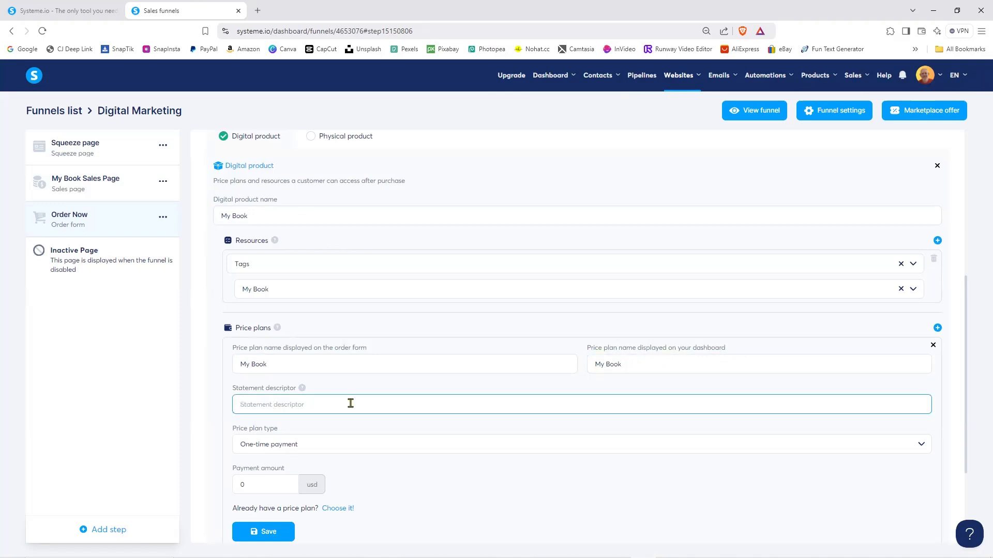
key(ctrl+v)
click(235, 485)
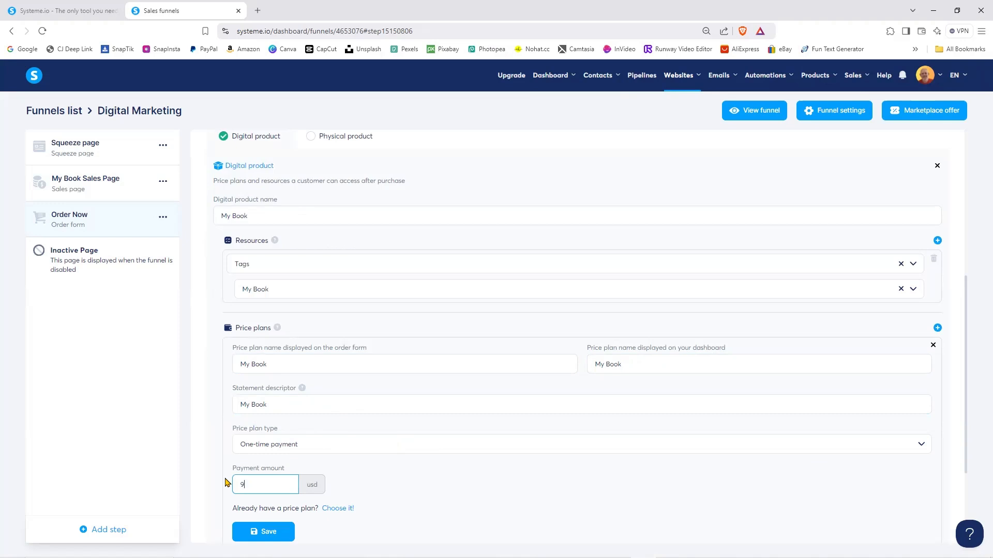
text(9.99)
click(246, 537)
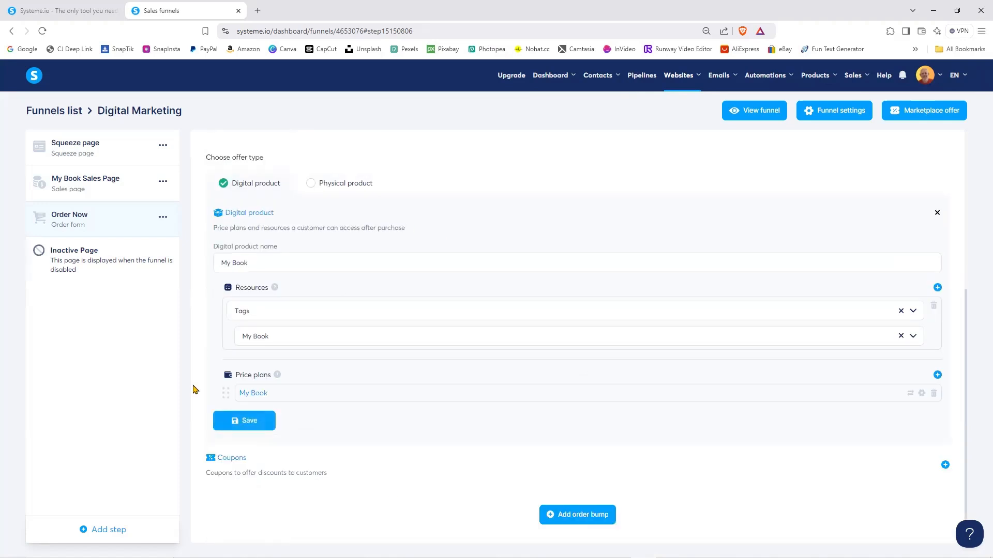
click(250, 421)
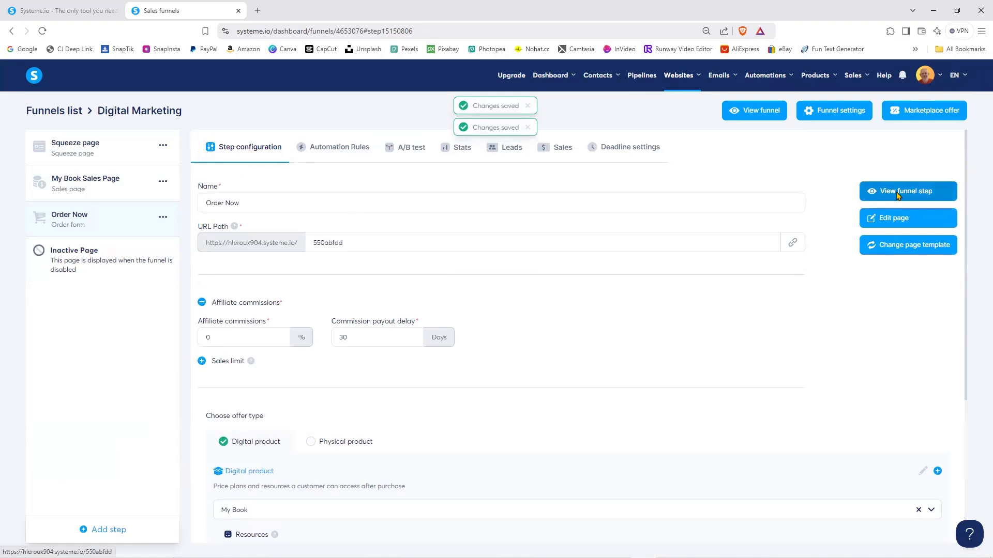
Step: View the live order form, and restyle its offer price in the page editor with plan name font size 25, amount line height 49 and added margins
click(898, 195)
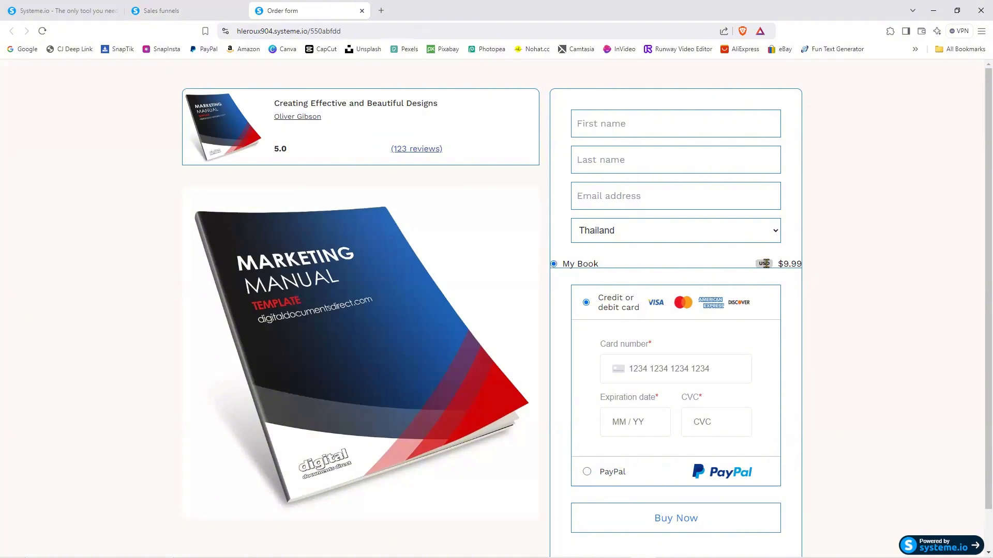
key(ctrl+w)
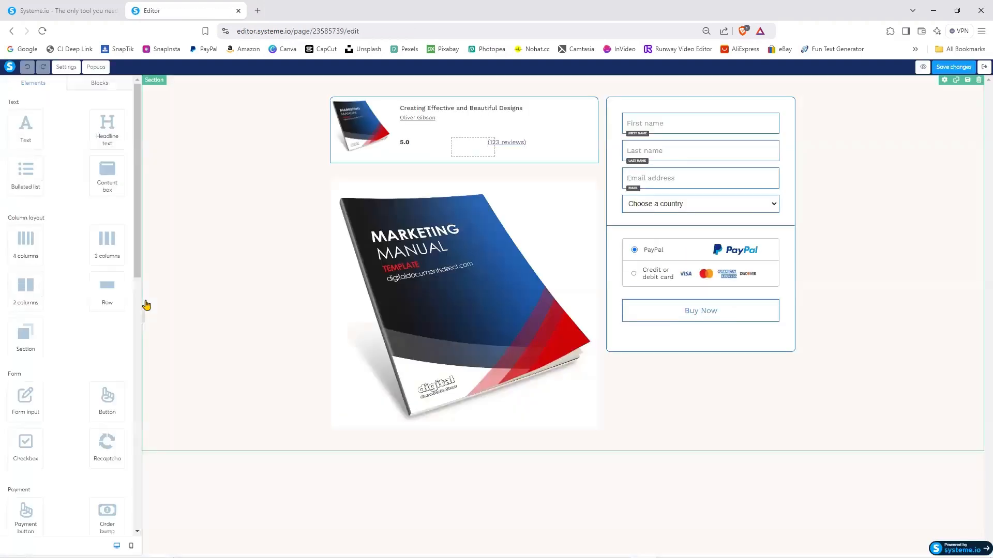
click(695, 230)
drag(52, 358, 54, 360)
drag(19, 170, 26, 171)
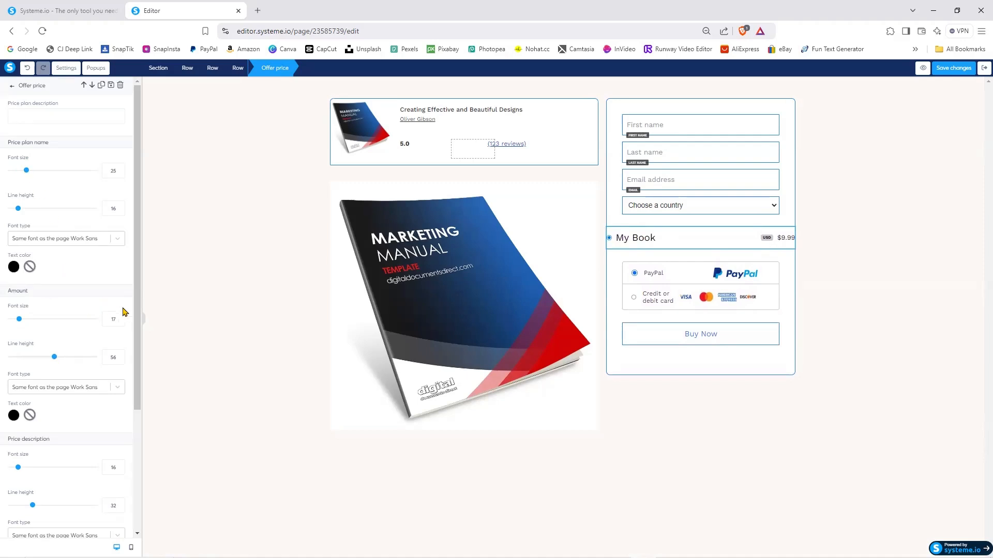
scroll(122, 311, down, 5)
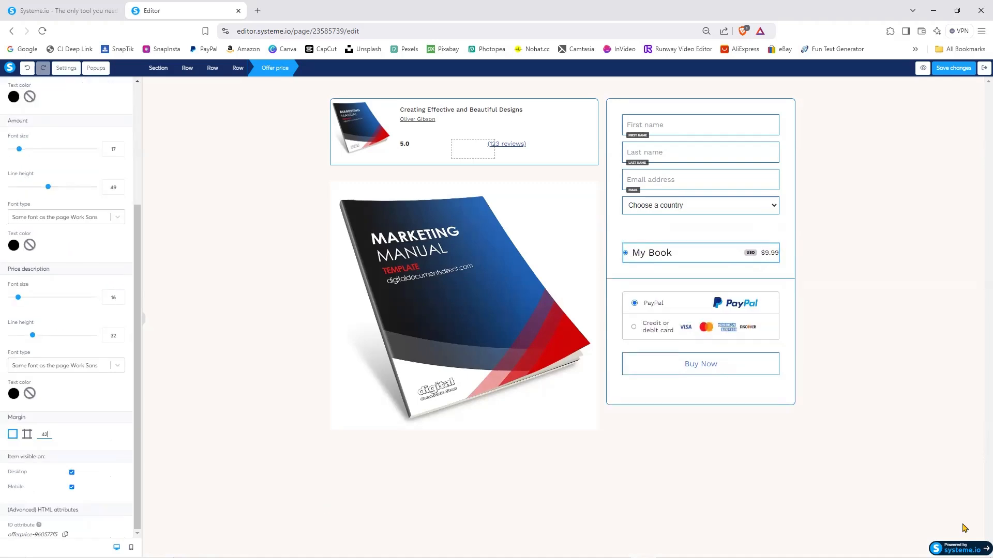
click(855, 334)
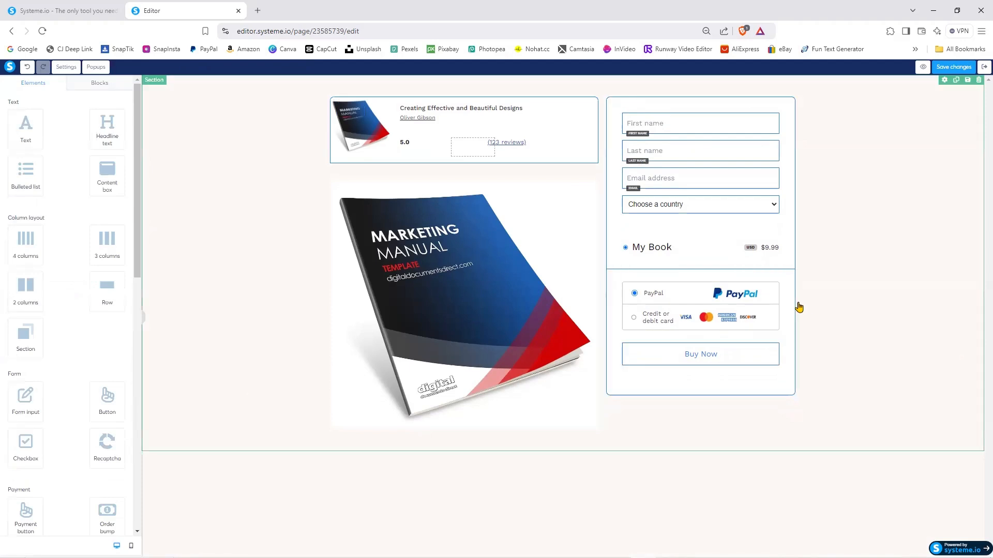
Step: Save the order form page, preview it, and return to the funnel's Order Now step
click(964, 69)
click(914, 67)
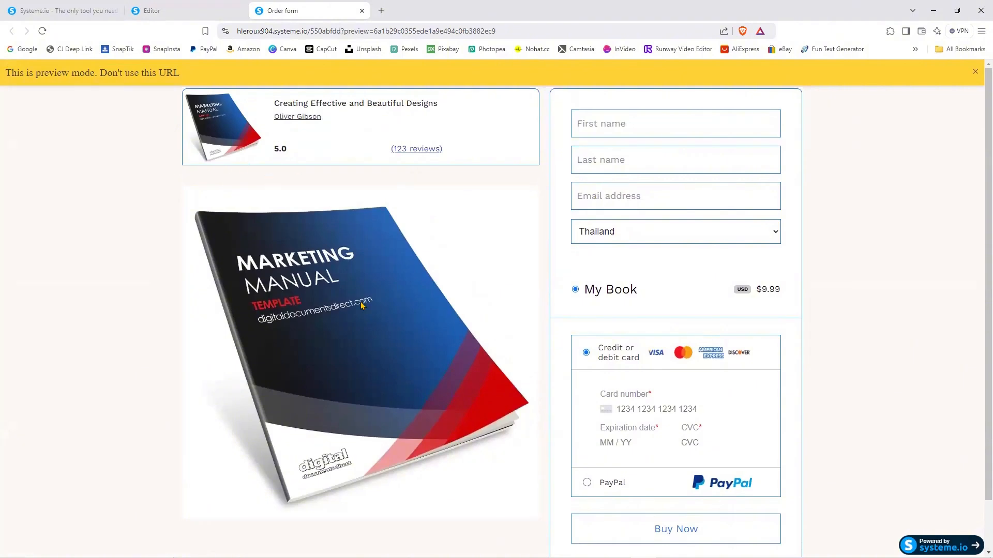
click(362, 11)
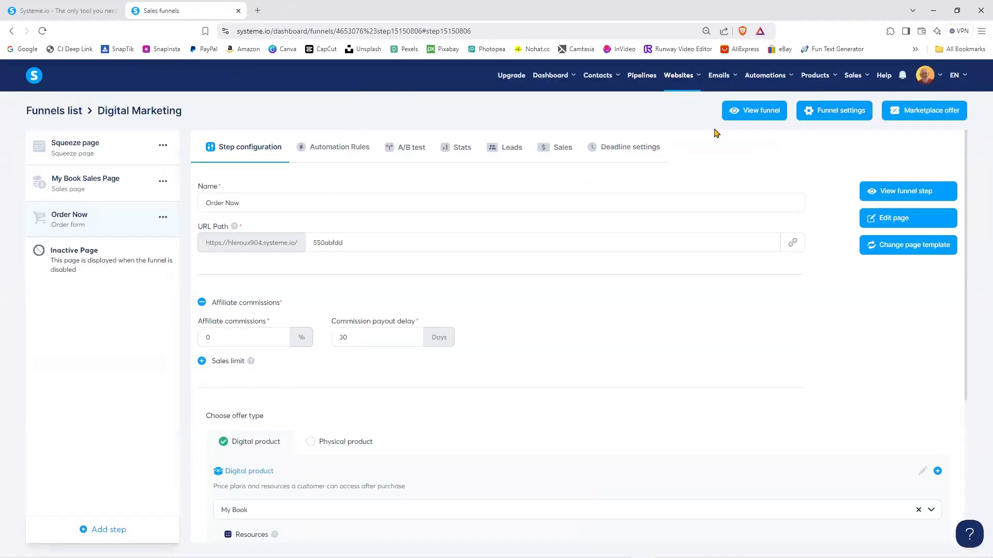
Step: View the live funnel and submit the squeeze page form with a first name and e-mail address
click(759, 114)
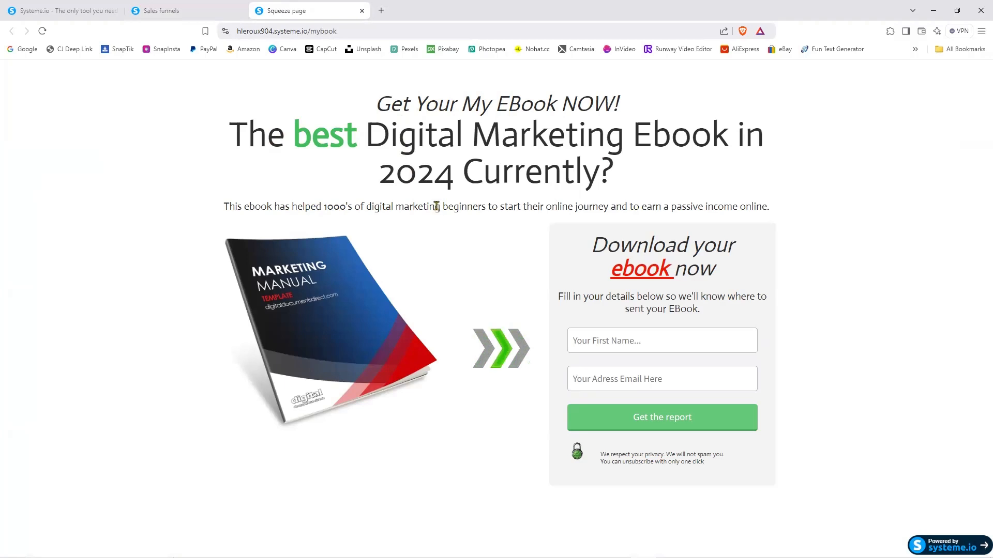
click(623, 346)
click(628, 367)
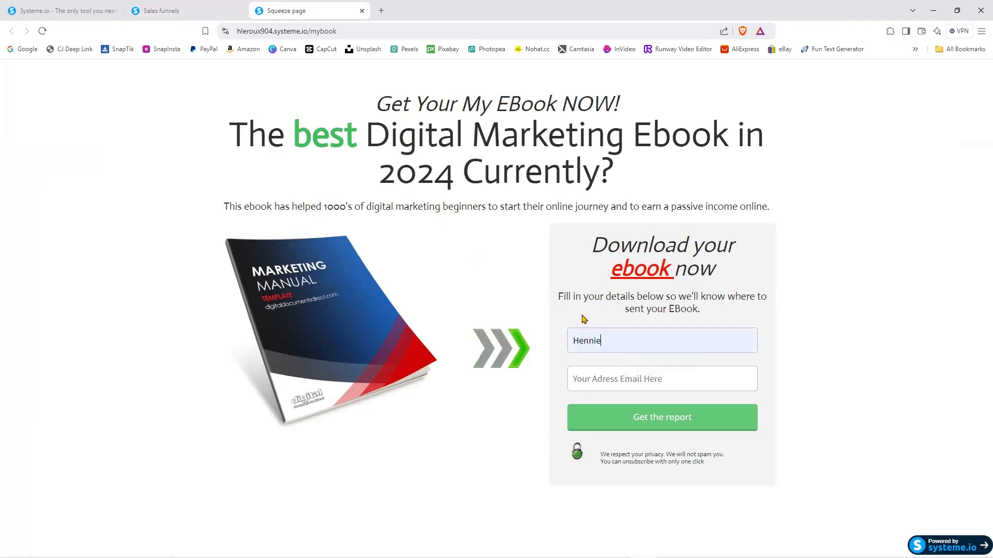
click(599, 379)
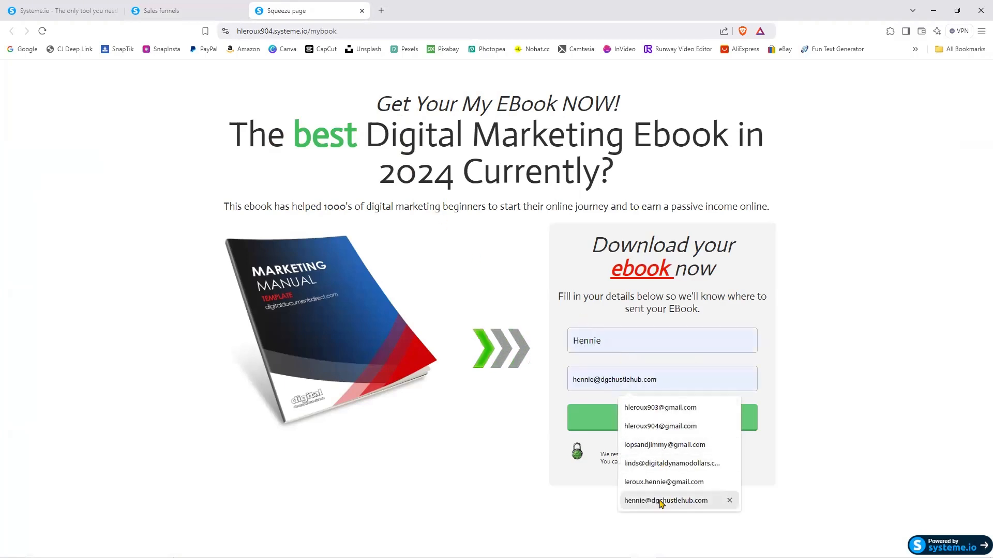
click(663, 482)
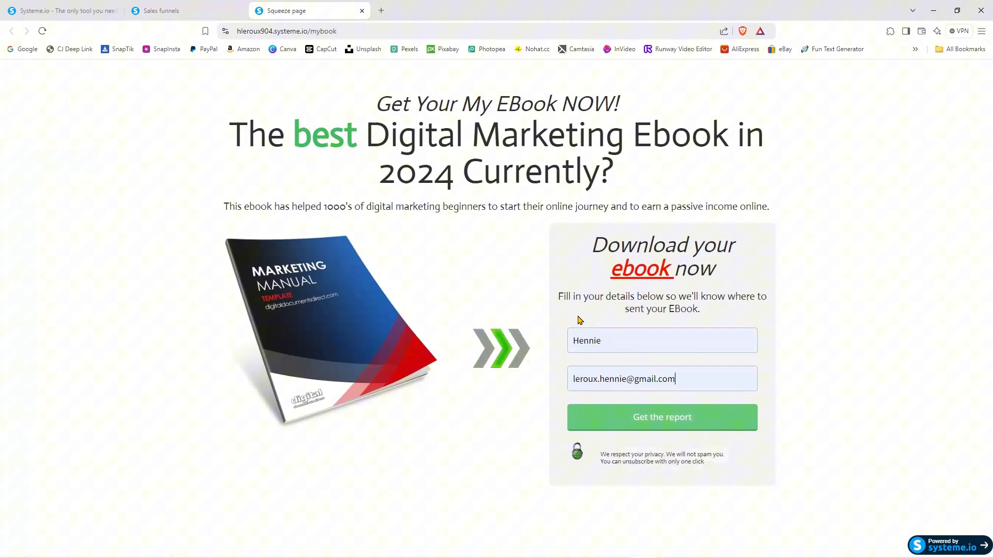
click(665, 422)
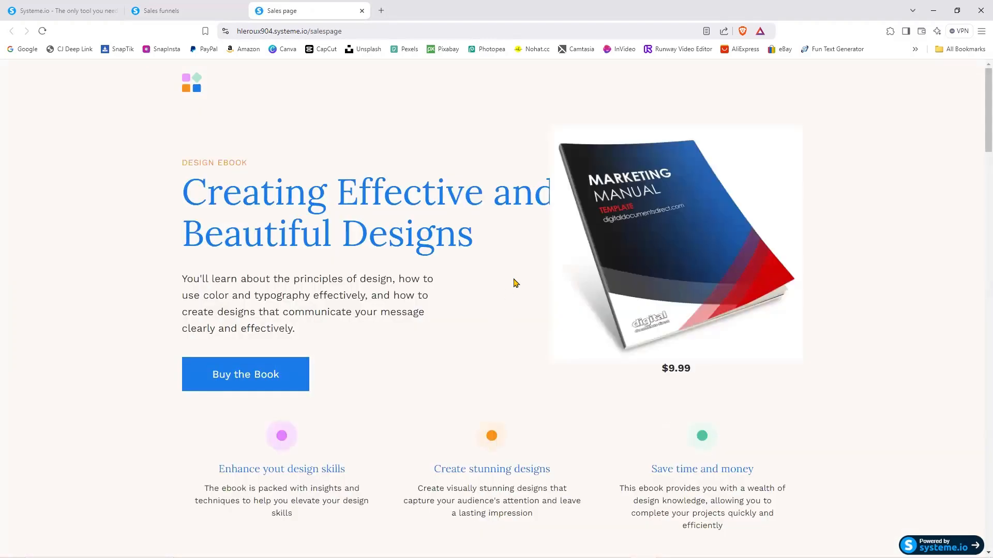
Step: Look through the live sales page down to its pricing section and return to the start of the page
scroll(352, 317, down, 4)
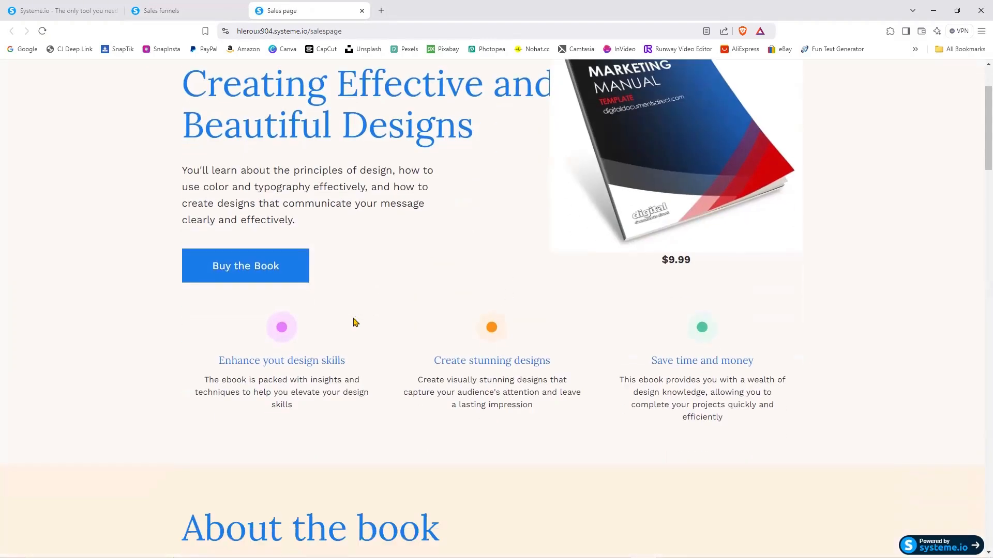
scroll(434, 322, down, 8)
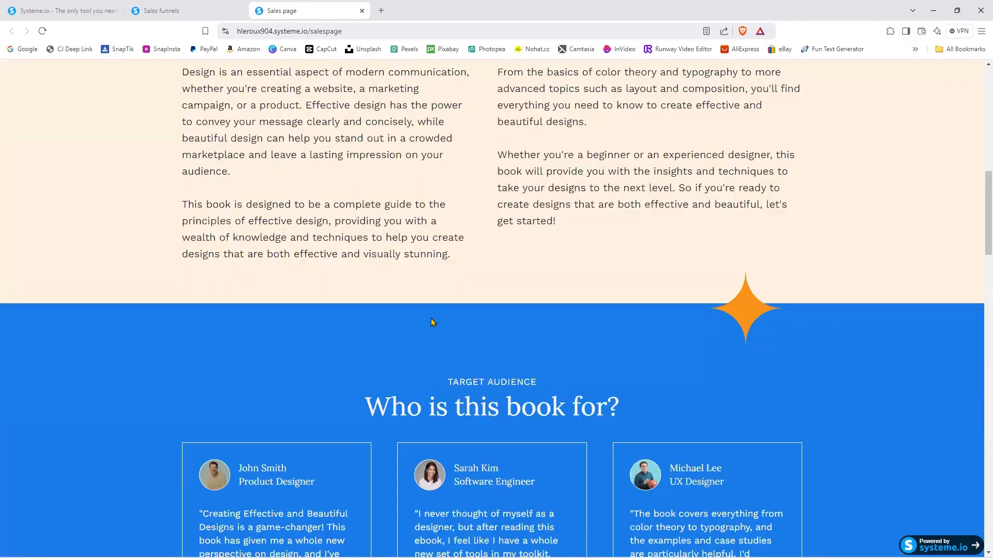
scroll(432, 318, down, 20)
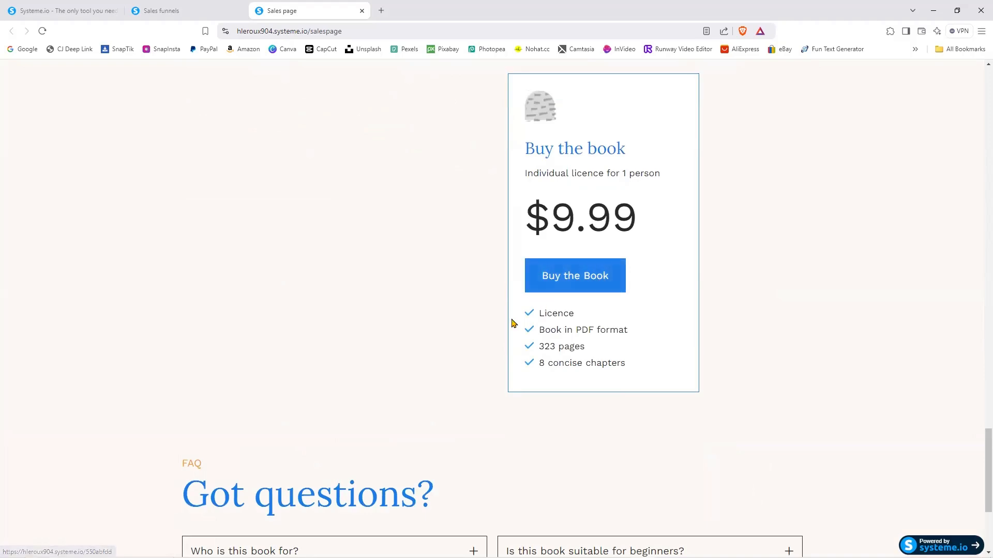
scroll(450, 305, up, 8)
scroll(449, 306, up, 15)
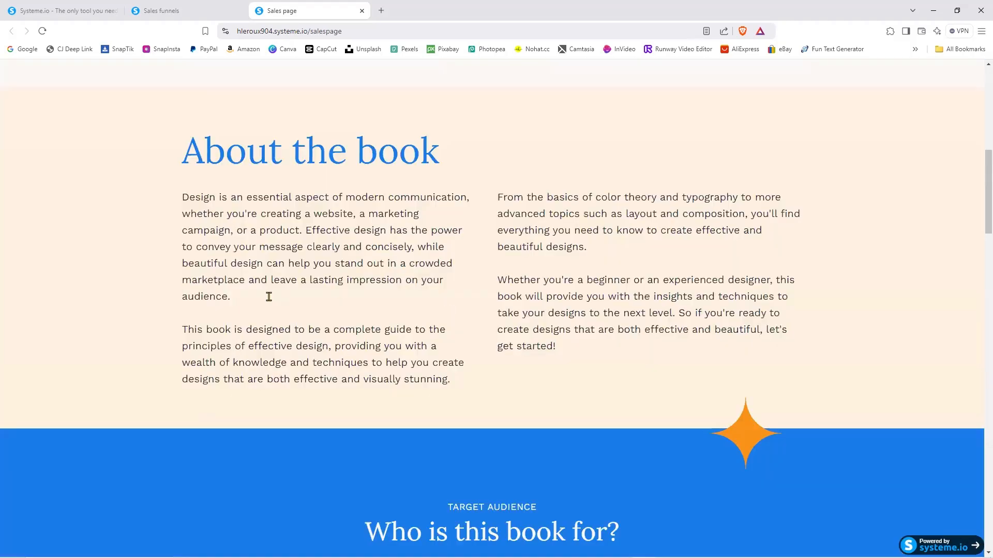
scroll(268, 357, up, 10)
Step: Follow the Buy the Book link to the order form, try PayPal as the payment method, and close the page
click(255, 370)
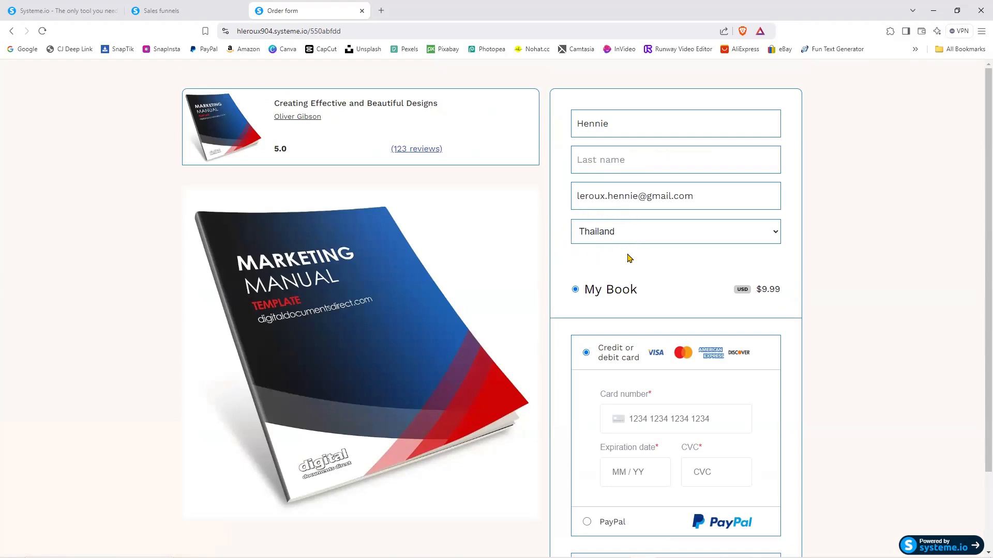
scroll(622, 262, down, 2)
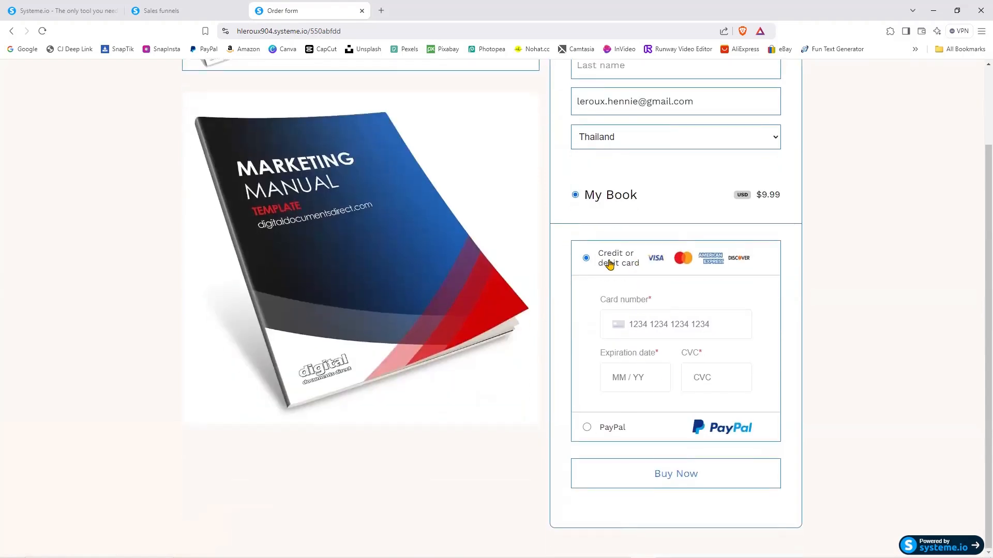
click(587, 428)
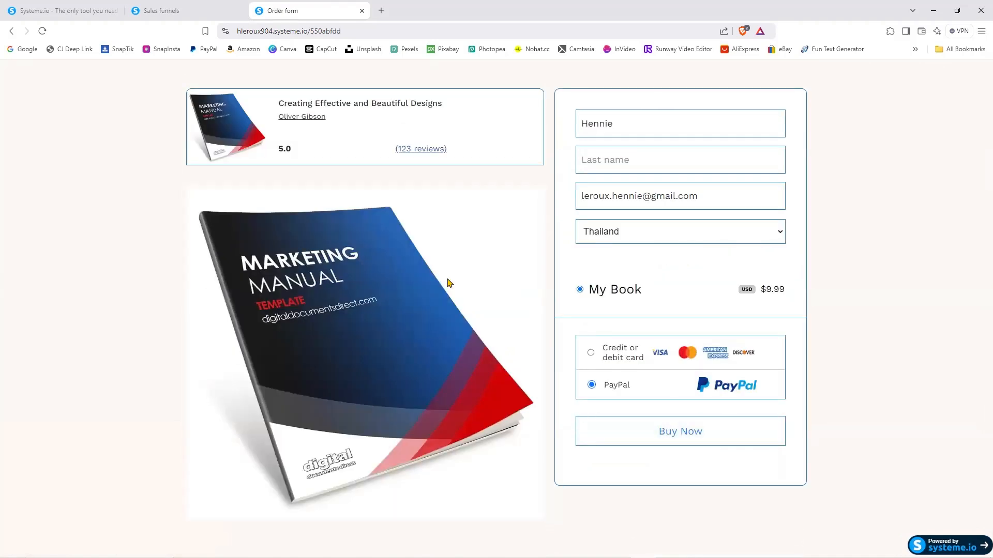
click(362, 10)
Step: Review the contacts list for the submitted lead and check the statistics of the "My Book" tag
mouse_move(600, 75)
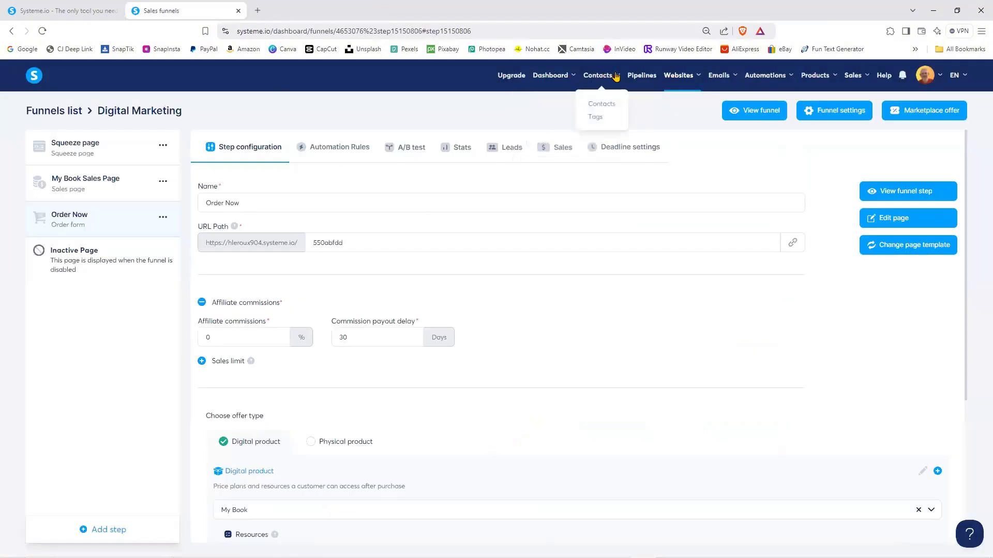
click(605, 105)
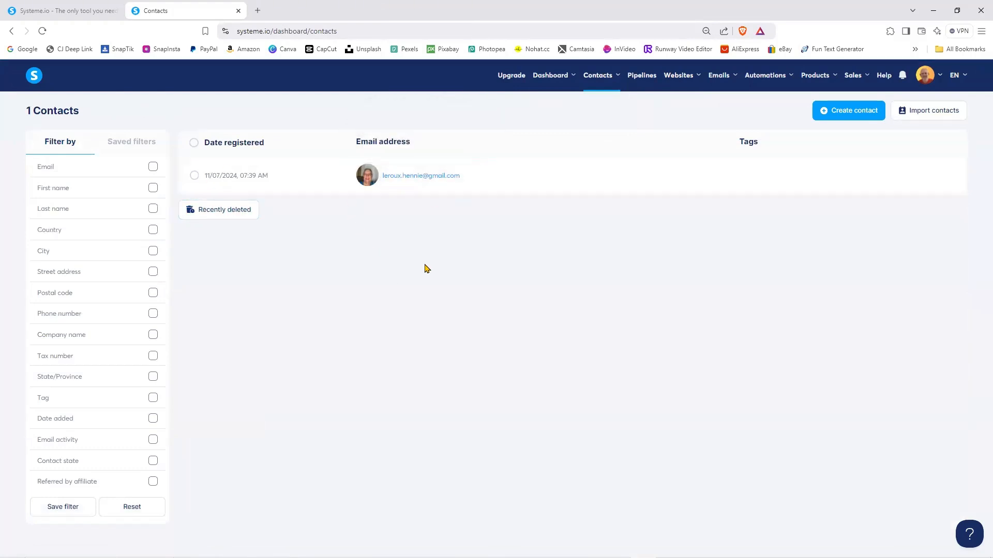
mouse_move(600, 78)
click(594, 115)
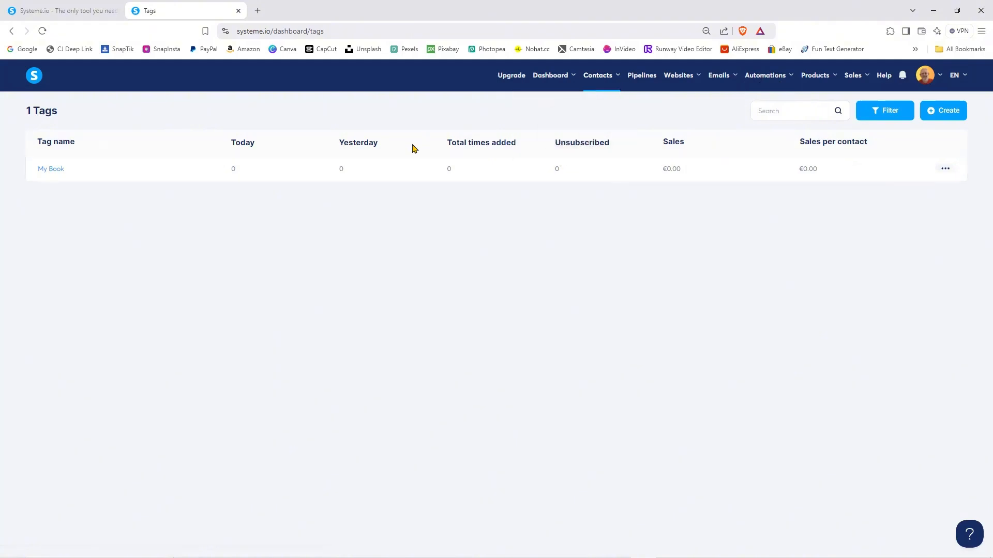
mouse_move(617, 80)
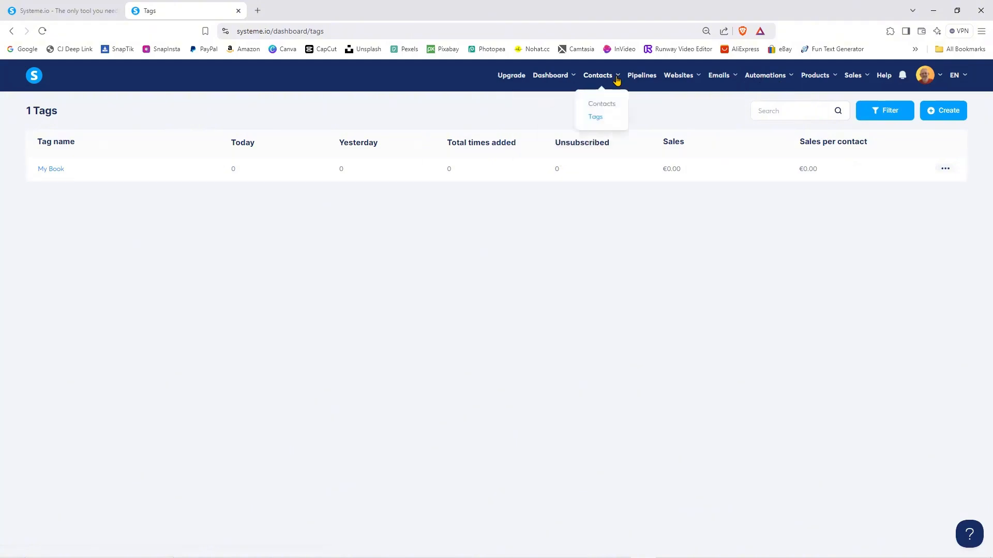